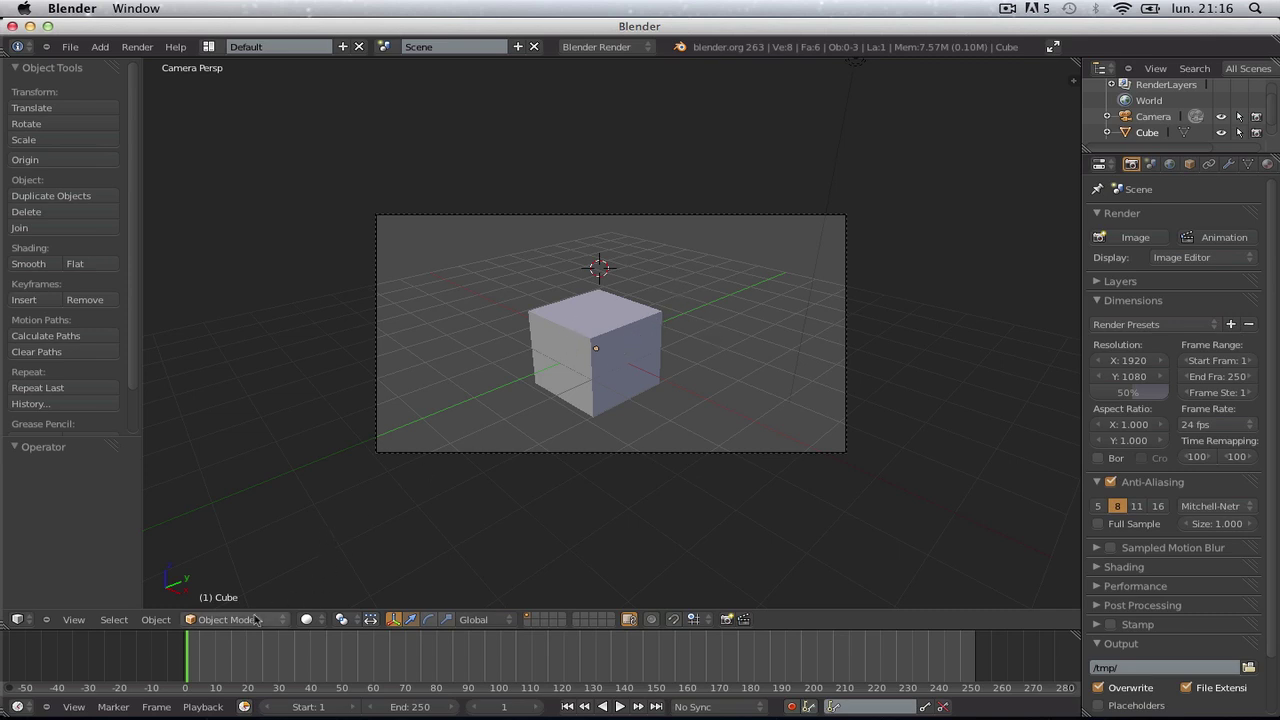
Step: Select the default cube and drag the viewport border left to widen the properties editor
{"action": "right_click", "coordinate": [597, 350]}
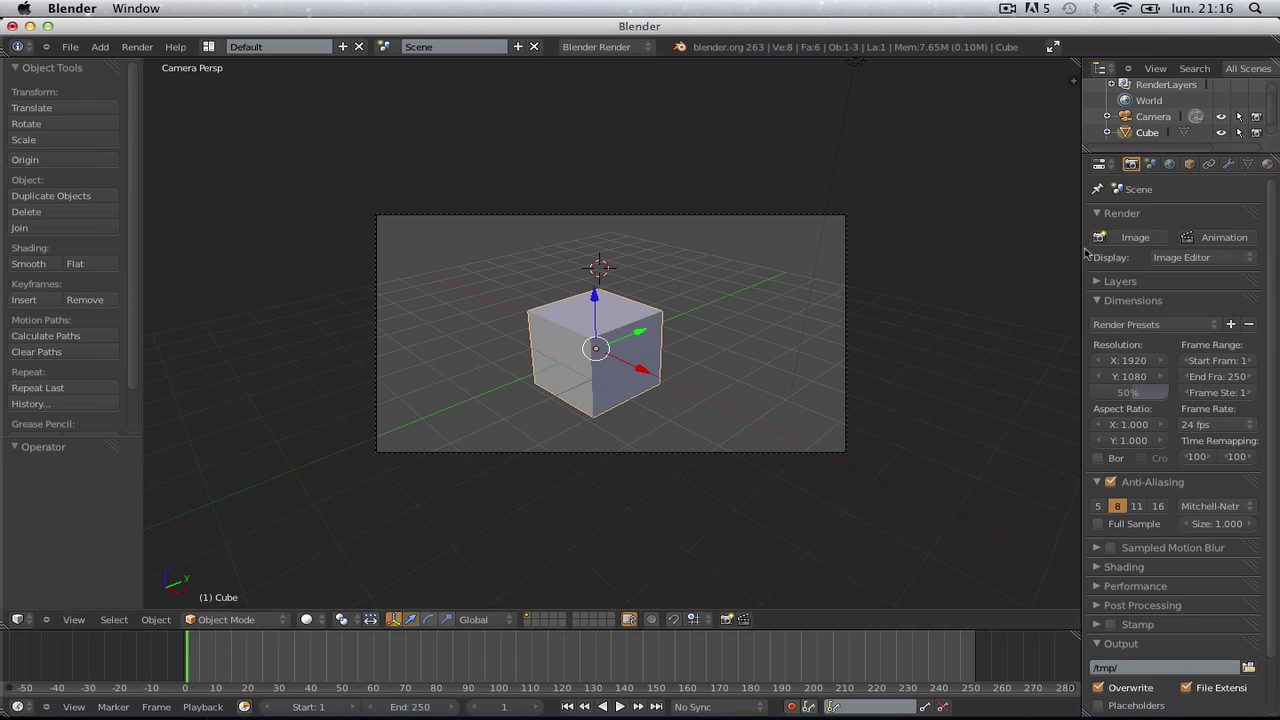
{"action": "left_click_drag", "start_coordinate": [1082, 253], "coordinate": [1014, 258]}
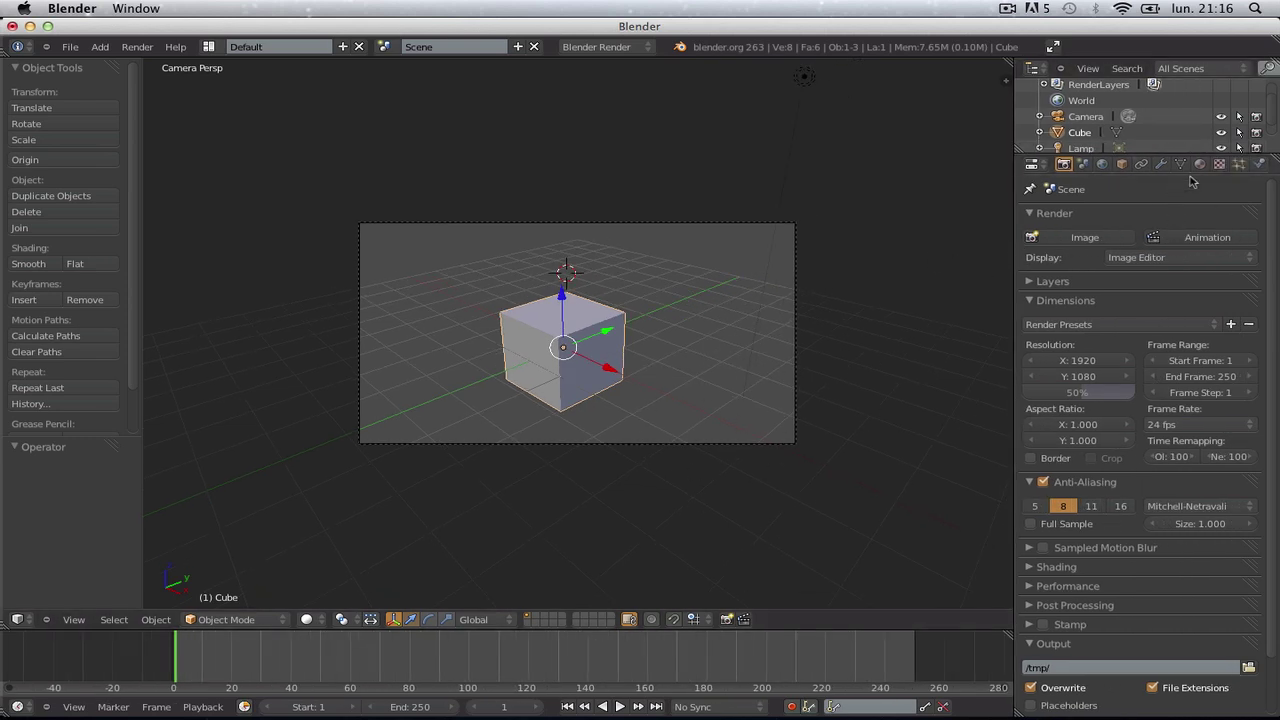
Step: Add a Catmull-Clark Multiresolution modifier to the cube and enter Sculpt Mode
{"action": "left_click", "coordinate": [1161, 163]}
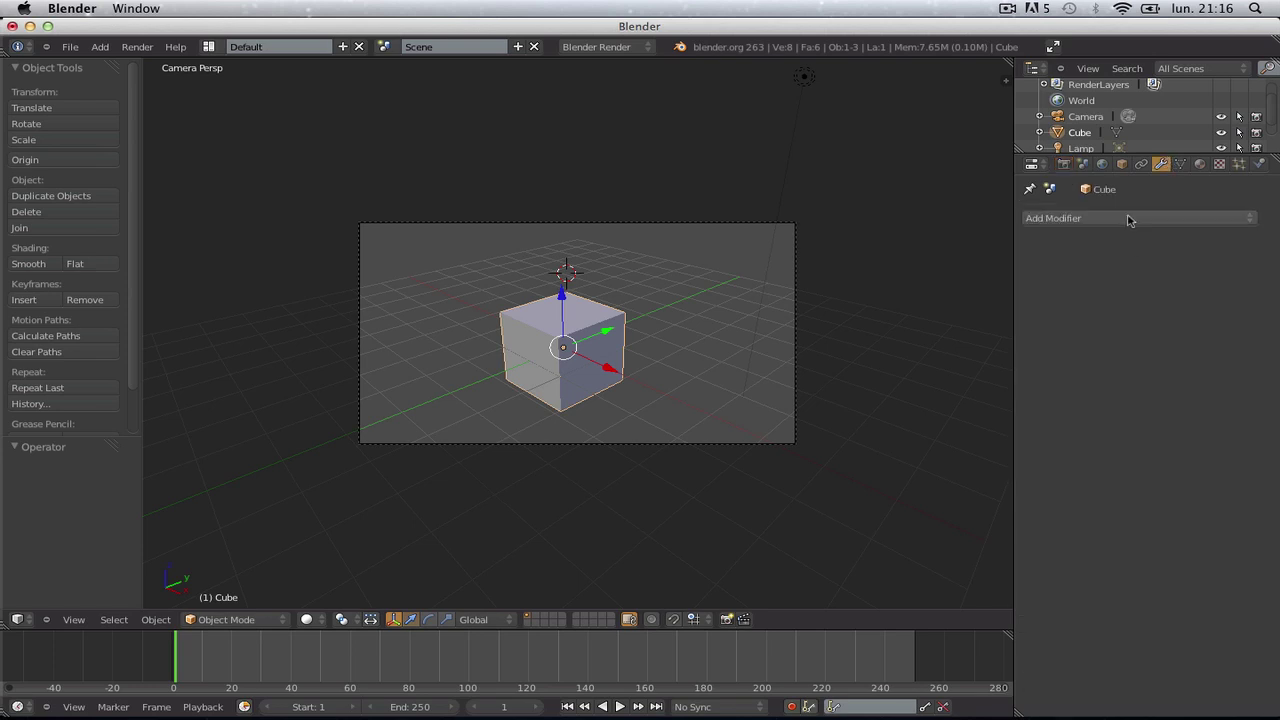
{"action": "left_click", "coordinate": [1129, 220]}
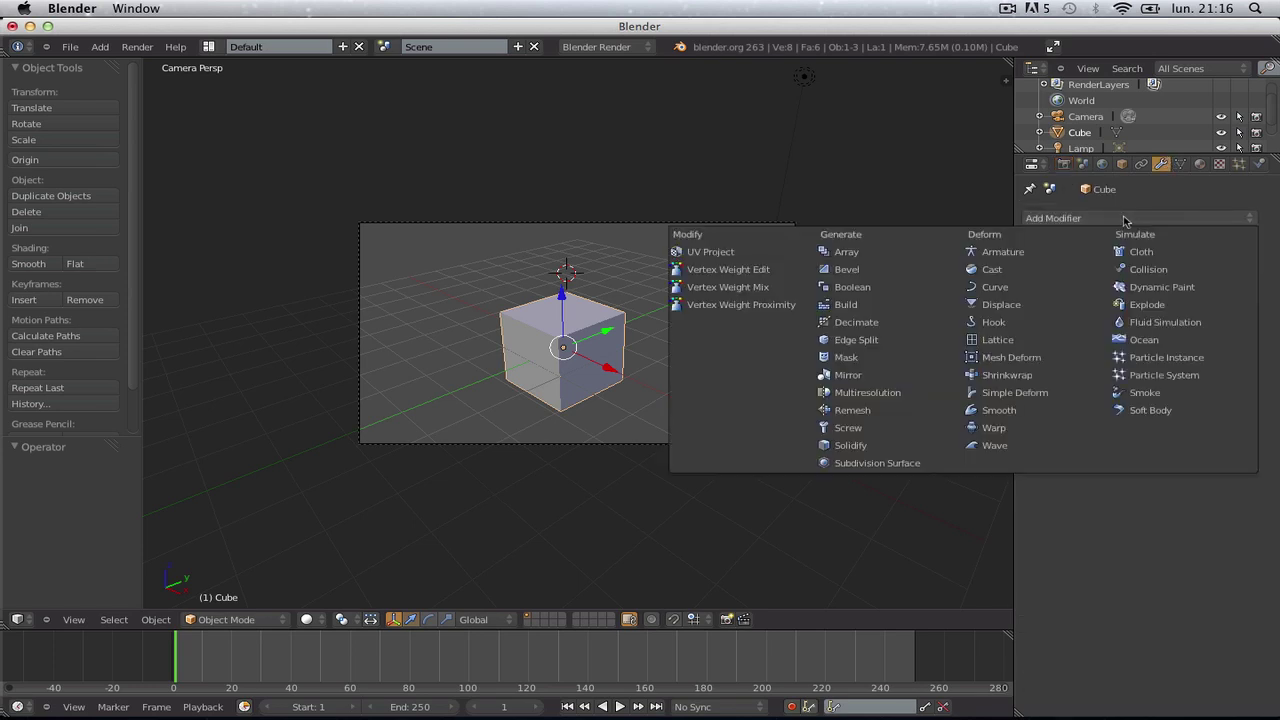
{"action": "left_click", "coordinate": [905, 395]}
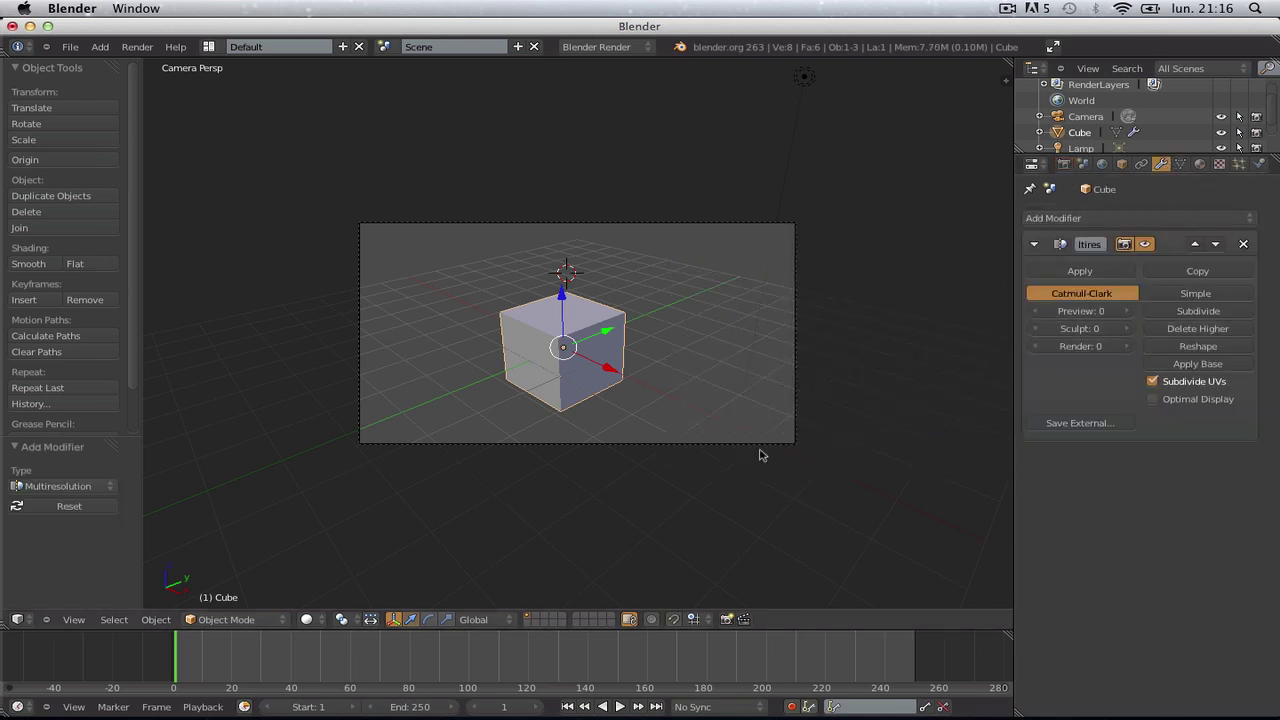
{"action": "left_click", "coordinate": [220, 619]}
{"action": "left_click", "coordinate": [222, 568]}
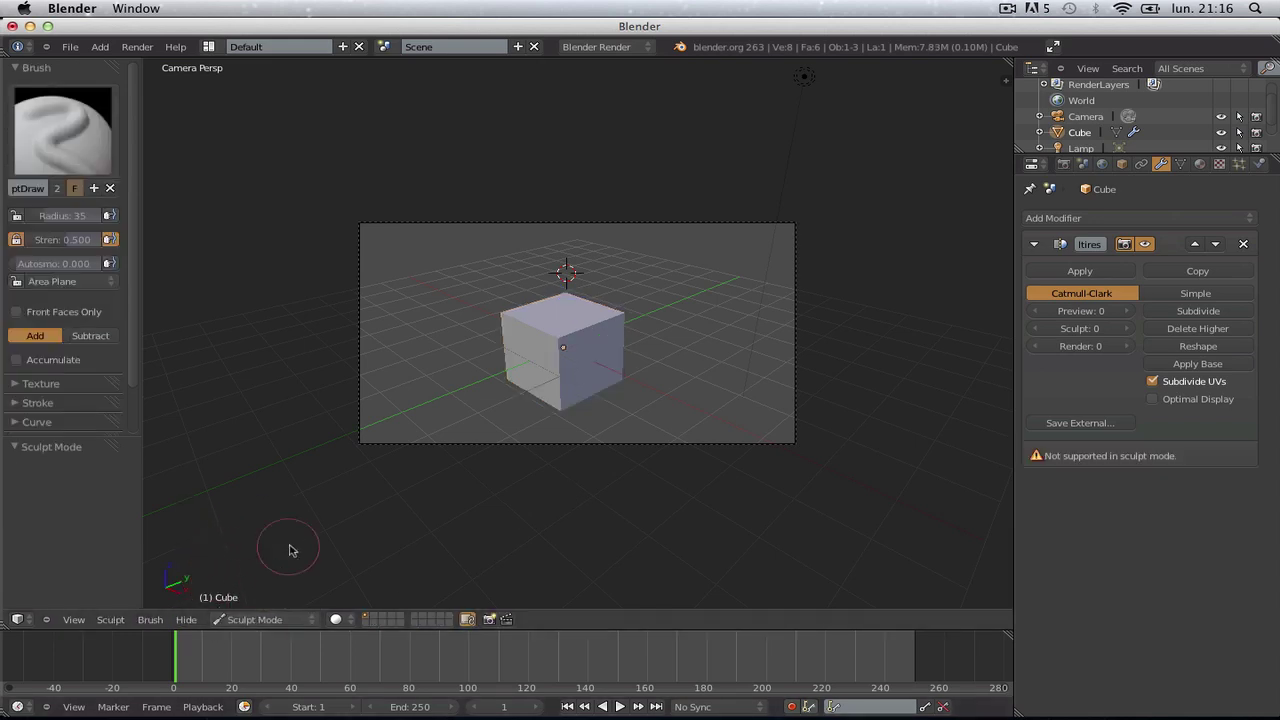
Step: Subdivide the Multires modifier up to sculpt and render level 5, rounding the cube
{"action": "left_click", "coordinate": [1186, 311]}
{"action": "left_click", "coordinate": [1186, 311]}
{"action": "left_click", "coordinate": [1186, 311]}
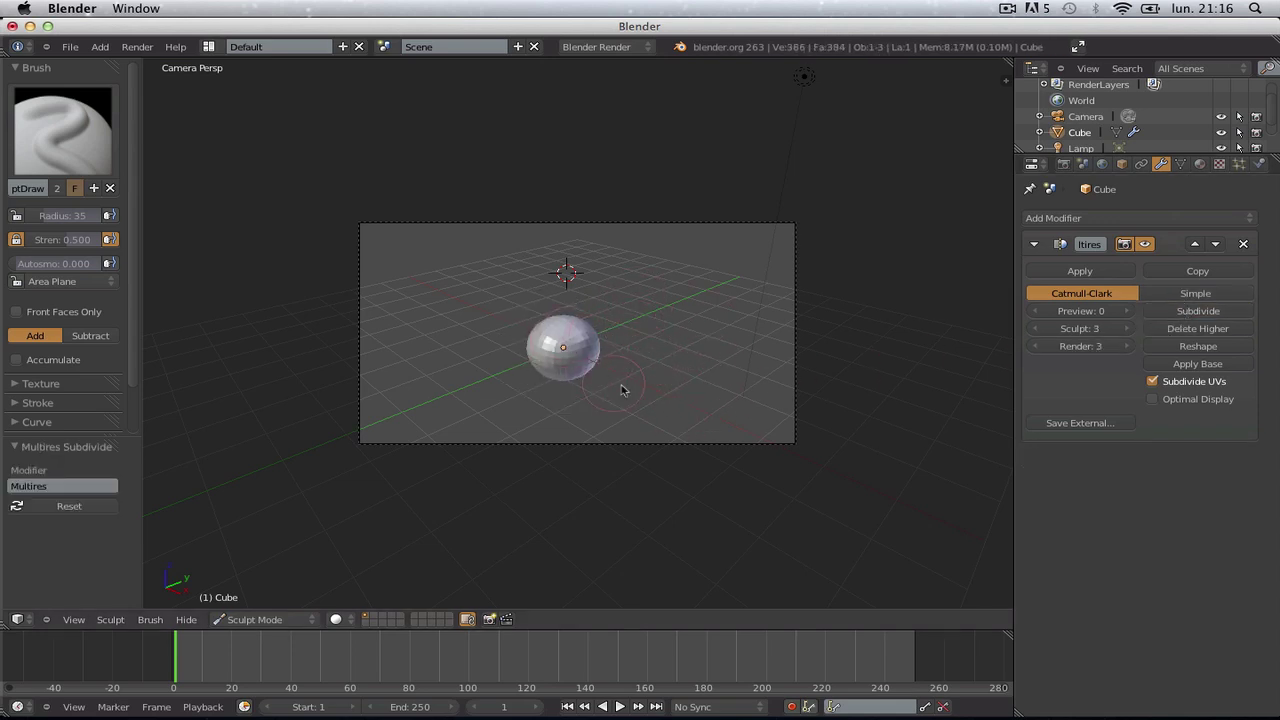
{"action": "left_click", "coordinate": [1181, 317]}
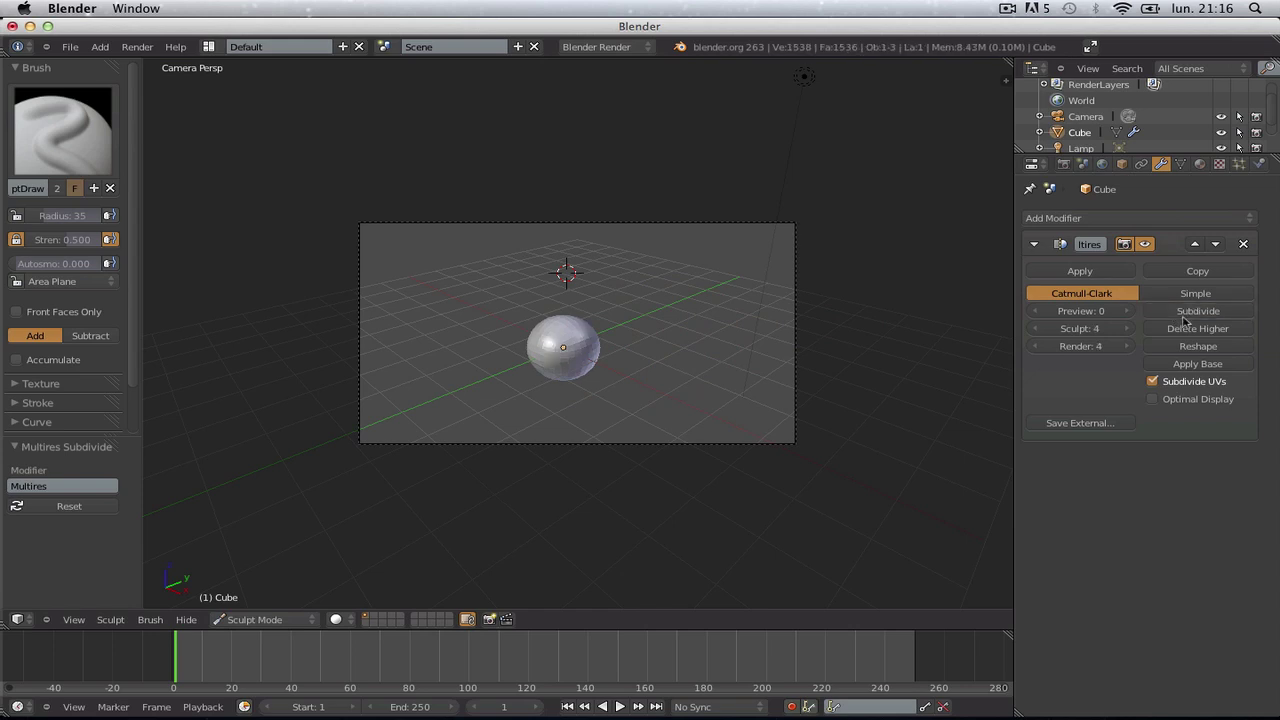
{"action": "left_click", "coordinate": [1181, 317]}
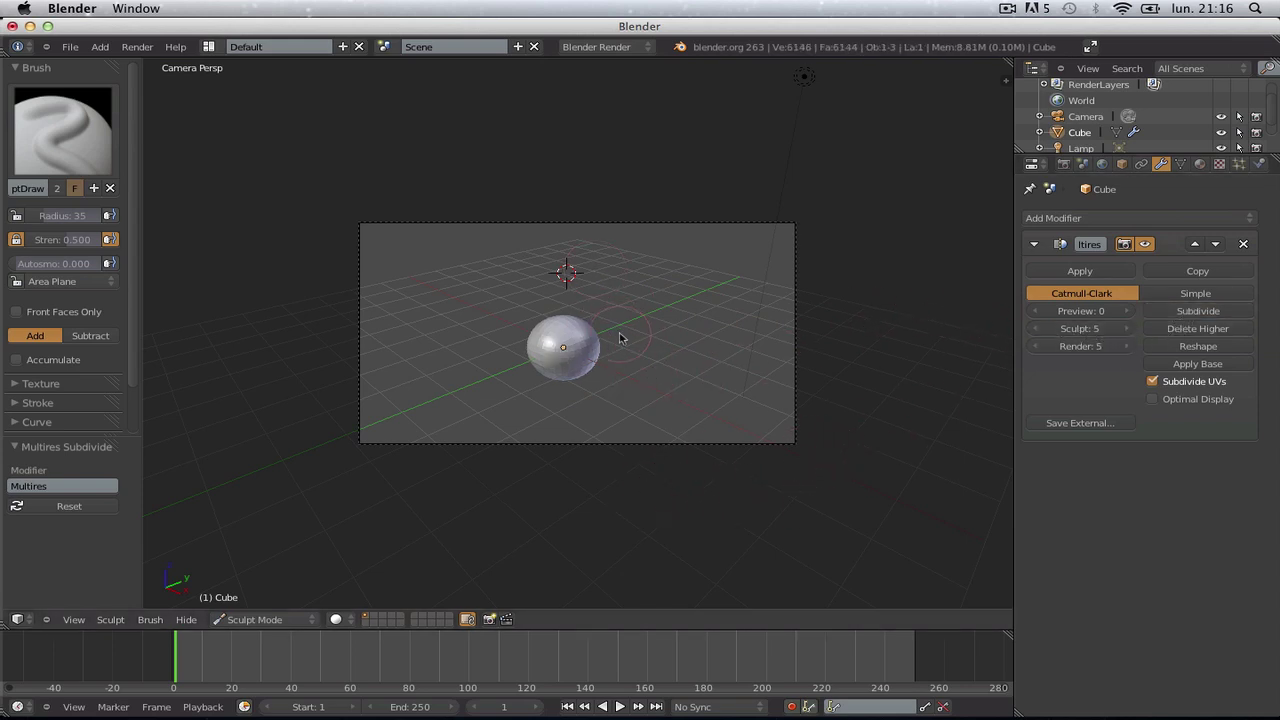
{"action": "mouse_move", "coordinate": [677, 319]}
{"action": "middle_mouse_down"}
{"action": "mouse_move", "coordinate": [618, 307]}
{"action": "mouse_move", "coordinate": [639, 247]}
{"action": "middle_mouse_up"}
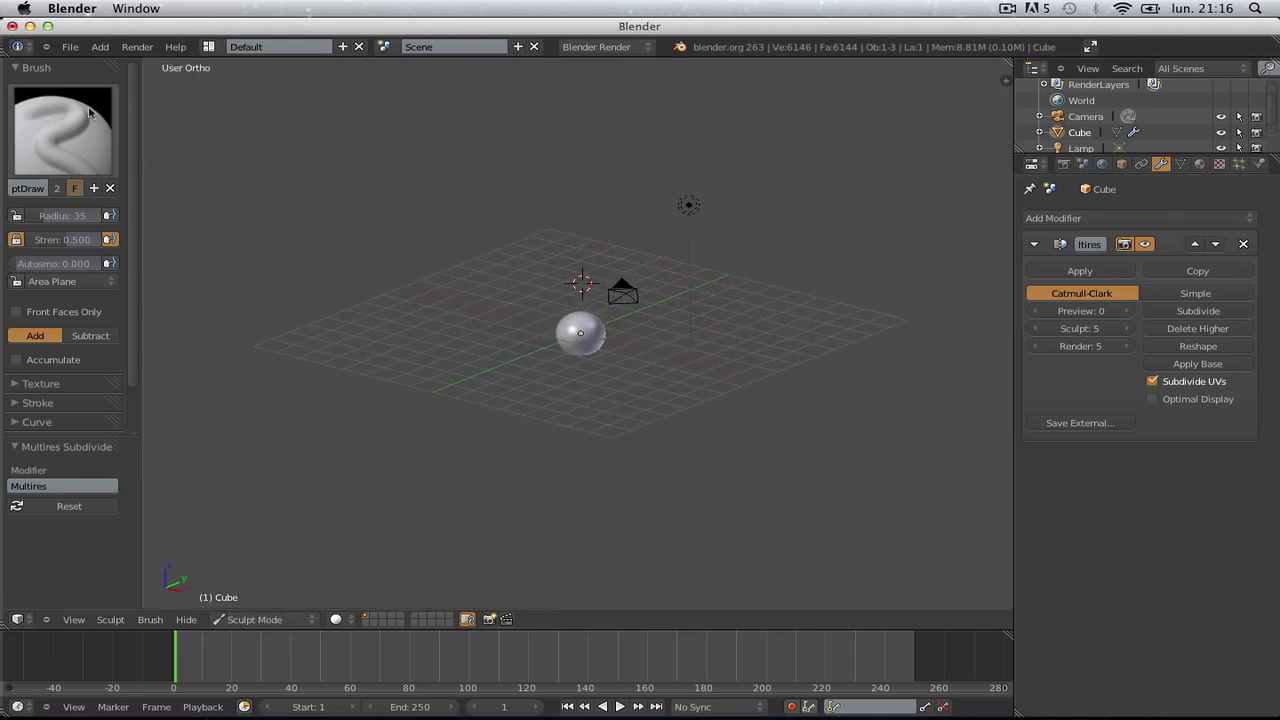
{"action": "left_click", "coordinate": [70, 47]}
{"action": "left_click", "coordinate": [110, 200]}
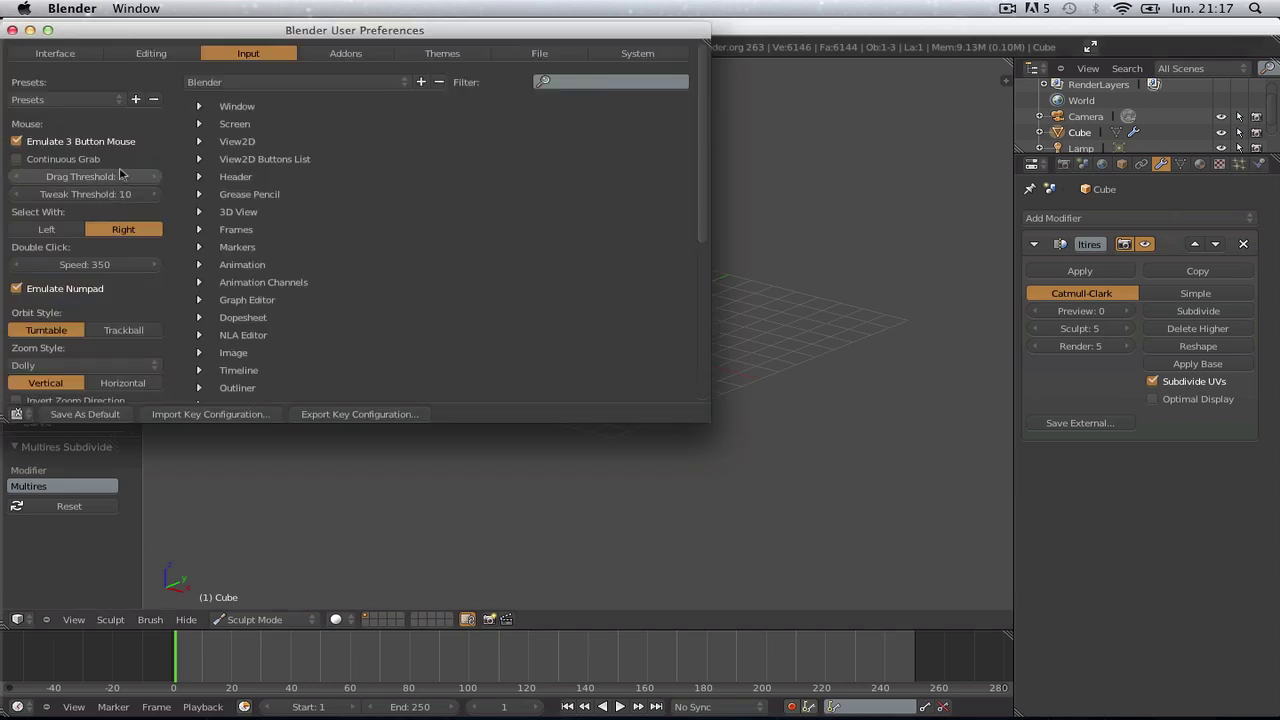
{"action": "left_click_drag", "start_coordinate": [143, 28], "coordinate": [256, 92]}
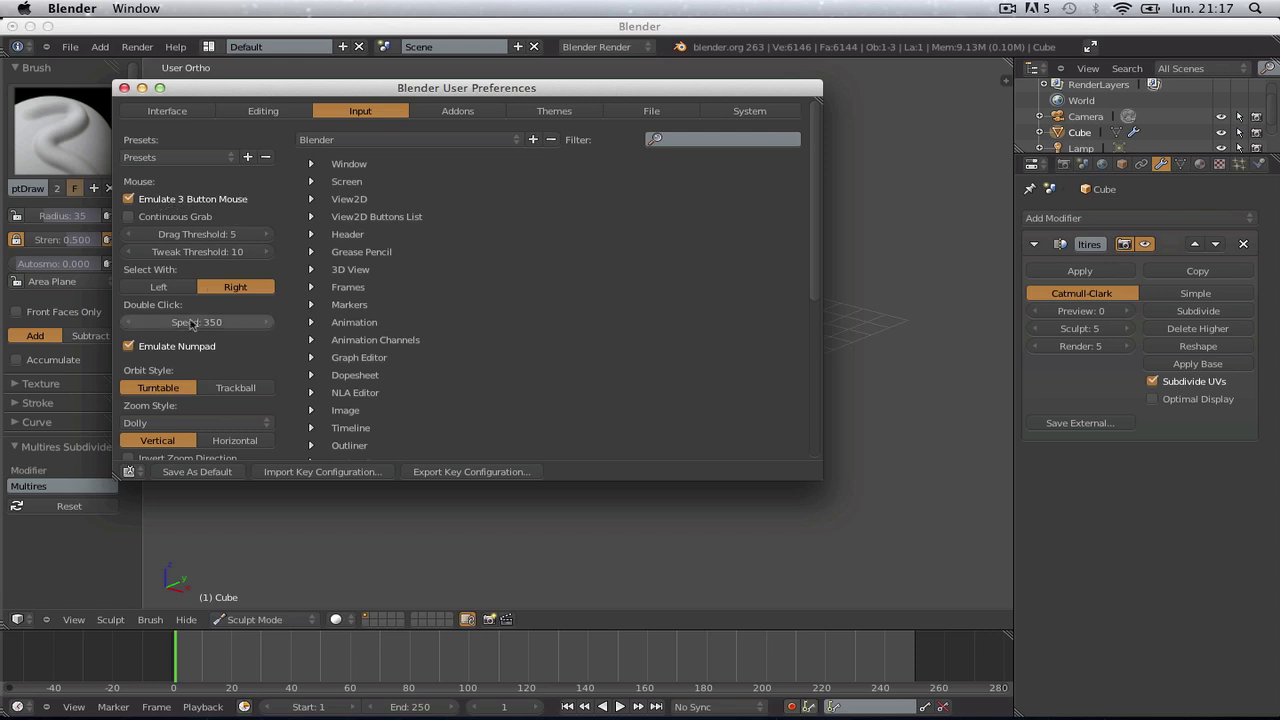
{"action": "left_click", "coordinate": [125, 89]}
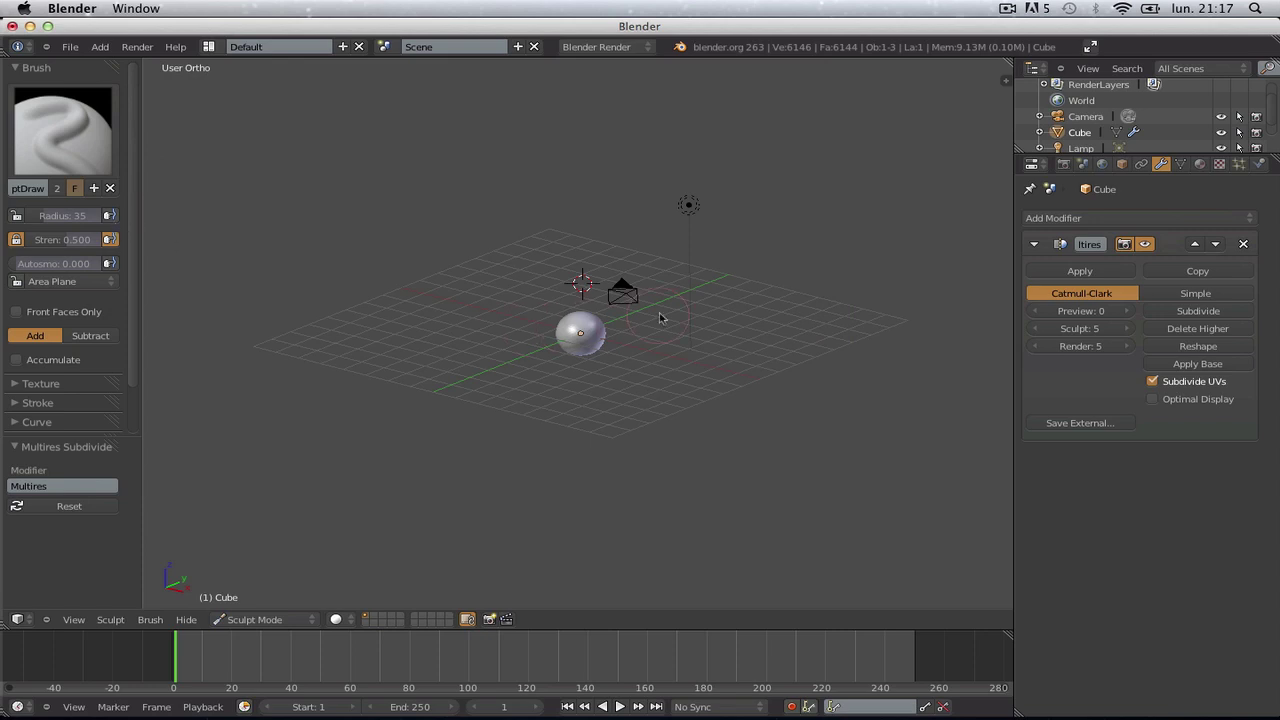
Step: Orbit and zoom in until the sphere fills most of the 3D viewport
{"action": "mouse_move", "coordinate": [659, 318]}
{"action": "middle_mouse_down"}
{"action": "mouse_move", "coordinate": [651, 380]}
{"action": "mouse_move", "coordinate": [731, 297]}
{"action": "mouse_move", "coordinate": [563, 403]}
{"action": "mouse_move", "coordinate": [574, 379]}
{"action": "mouse_move", "coordinate": [529, 157]}
{"action": "mouse_move", "coordinate": [443, 200]}
{"action": "mouse_move", "coordinate": [402, 253]}
{"action": "mouse_move", "coordinate": [840, 258]}
{"action": "middle_mouse_up"}
{"action": "scroll", "coordinate": [803, 277], "scroll_direction": "up", "scroll_amount": 1}
{"action": "scroll", "coordinate": [826, 300], "scroll_direction": "up", "scroll_amount": 1}
{"action": "scroll", "coordinate": [828, 315], "scroll_direction": "up", "scroll_amount": 1}
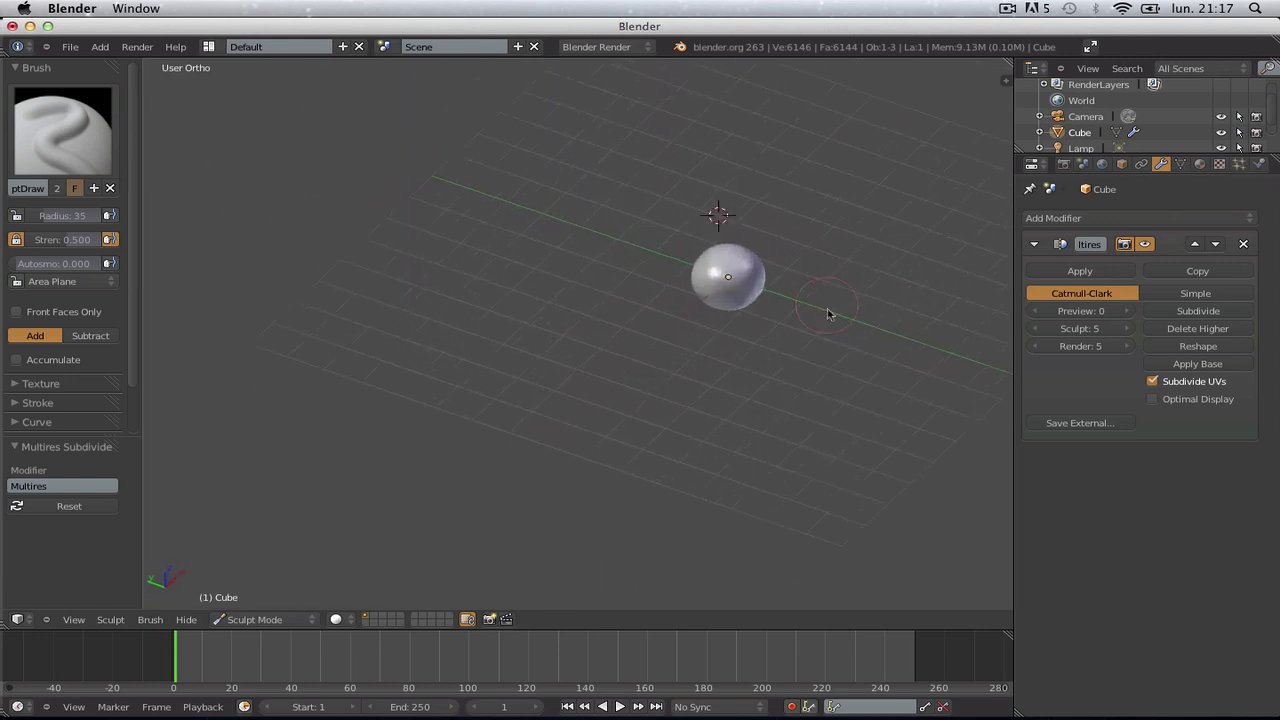
{"action": "scroll", "coordinate": [814, 294], "scroll_direction": "down", "scroll_amount": 1}
{"action": "scroll", "coordinate": [823, 356], "scroll_direction": "up", "scroll_amount": 4}
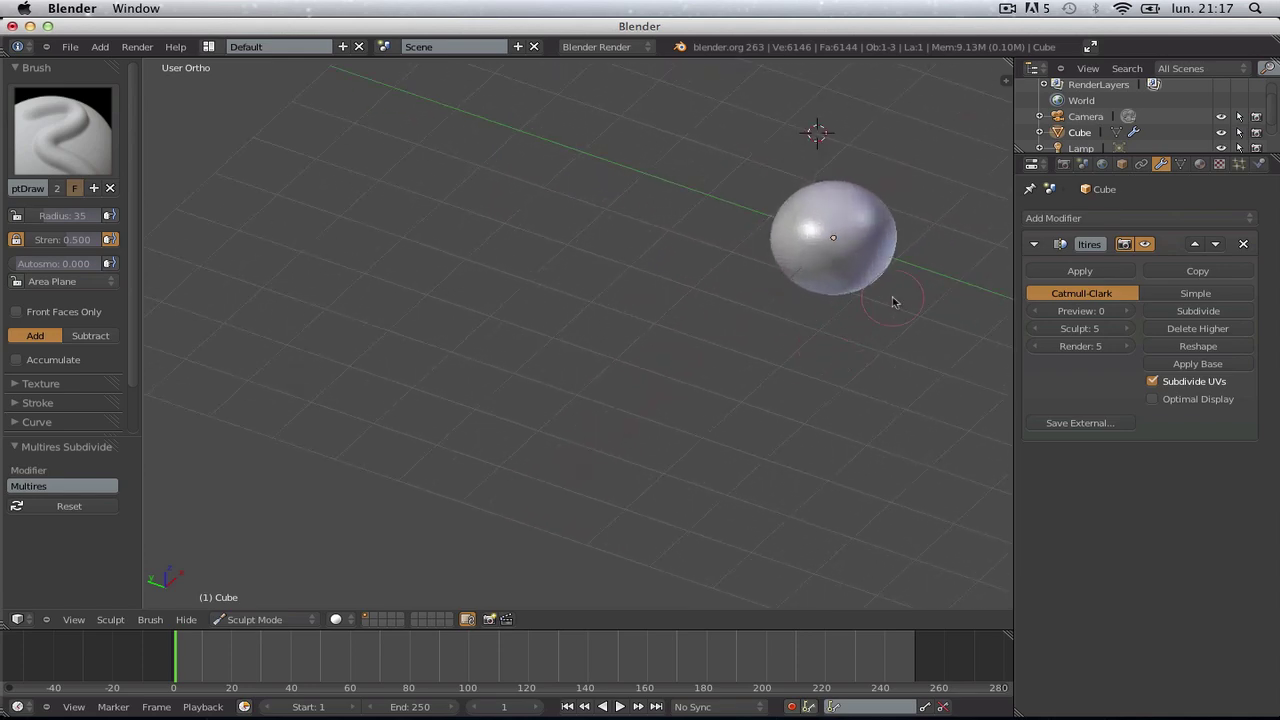
{"action": "mouse_move", "coordinate": [901, 311]}
{"action": "middle_mouse_down"}
{"action": "mouse_move", "coordinate": [666, 297]}
{"action": "mouse_move", "coordinate": [654, 380]}
{"action": "mouse_move", "coordinate": [674, 446]}
{"action": "mouse_move", "coordinate": [460, 337]}
{"action": "mouse_move", "coordinate": [531, 466]}
{"action": "mouse_move", "coordinate": [651, 354]}
{"action": "mouse_move", "coordinate": [536, 420]}
{"action": "mouse_move", "coordinate": [586, 466]}
{"action": "mouse_move", "coordinate": [640, 386]}
{"action": "mouse_move", "coordinate": [729, 369]}
{"action": "middle_mouse_up"}
{"action": "scroll", "coordinate": [586, 468], "scroll_direction": "up", "scroll_amount": 2}
{"action": "scroll", "coordinate": [735, 380], "scroll_direction": "up", "scroll_amount": 2}
{"action": "scroll", "coordinate": [746, 403], "scroll_direction": "up", "scroll_amount": 3}
{"action": "scroll", "coordinate": [763, 420], "scroll_direction": "up", "scroll_amount": 1}
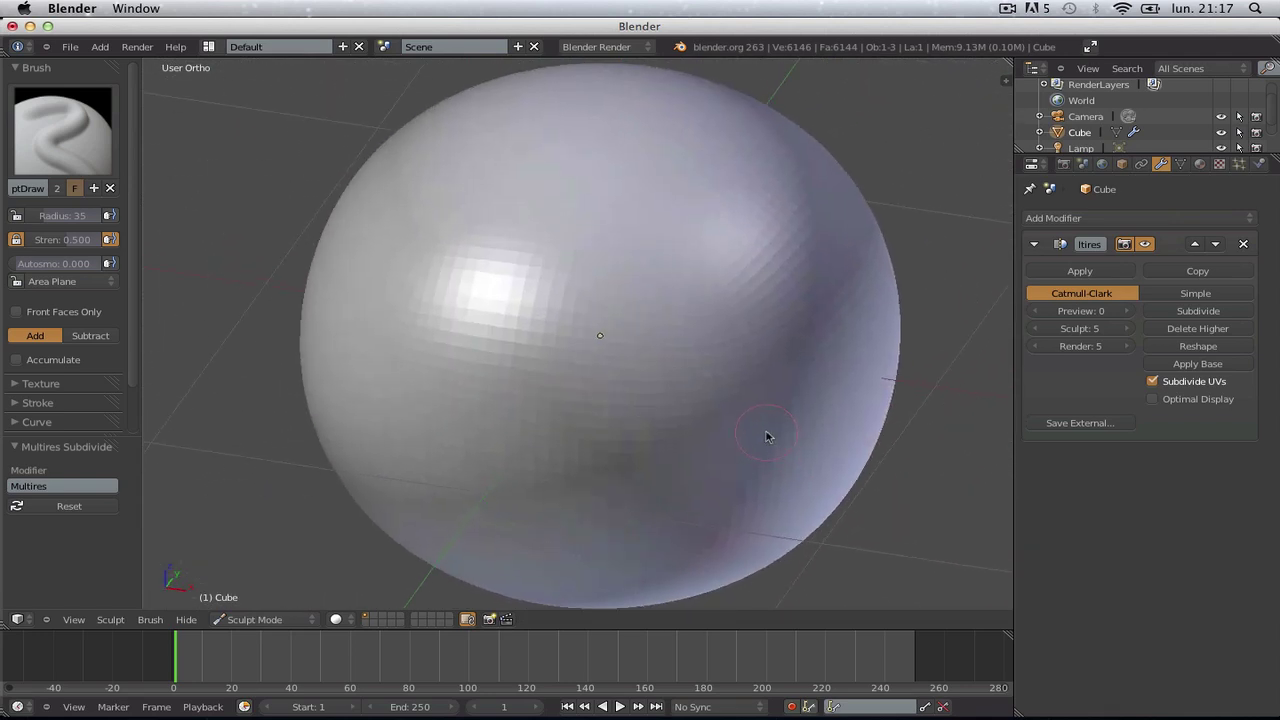
{"action": "scroll", "coordinate": [766, 434], "scroll_direction": "down", "scroll_amount": 2}
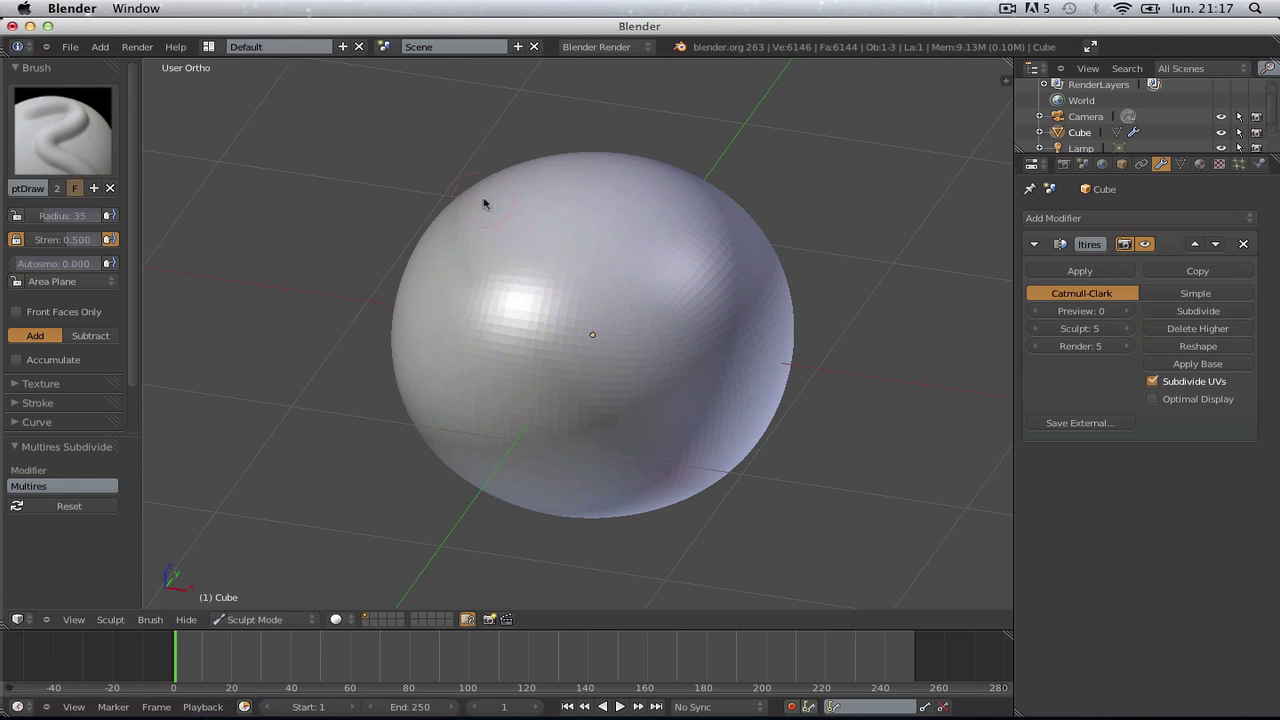
Step: Draw-brush bumps and a diagonal crease into the sphere's upper-left surface
{"action": "left_click_drag", "start_coordinate": [557, 214], "coordinate": [495, 330]}
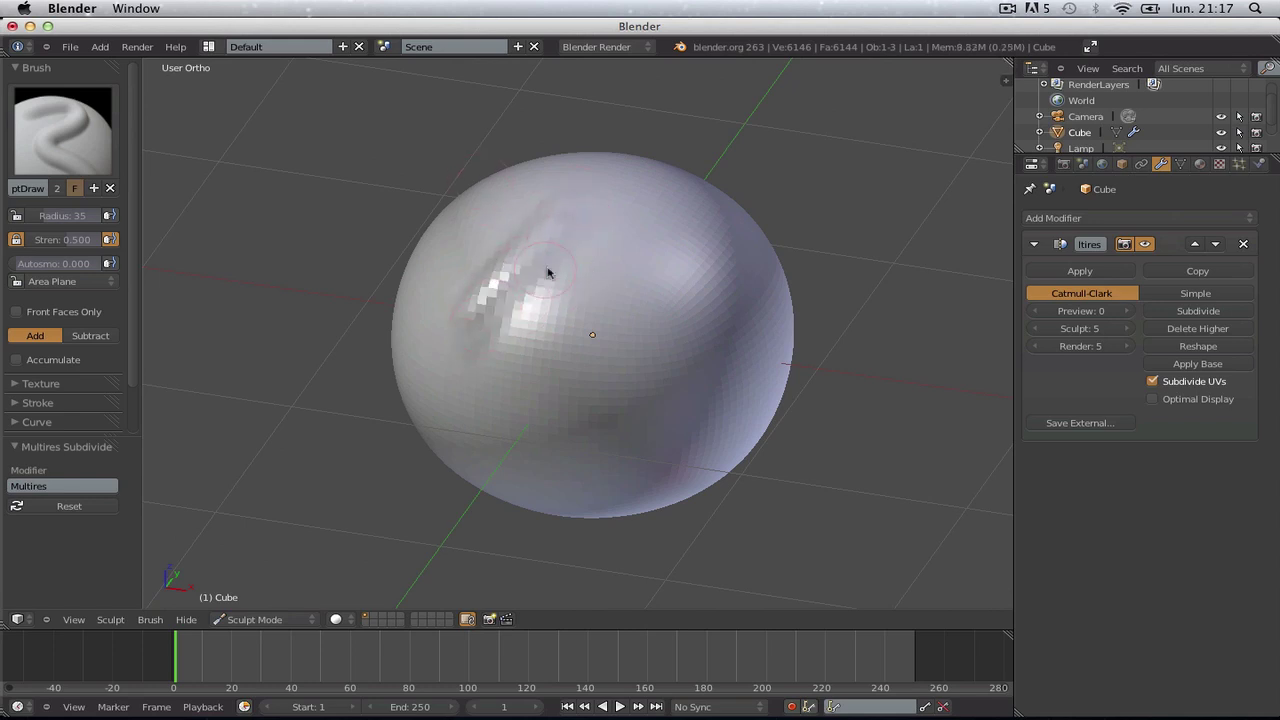
{"action": "mouse_move", "coordinate": [549, 274]}
{"action": "left_mouse_down"}
{"action": "mouse_move", "coordinate": [586, 271]}
{"action": "mouse_move", "coordinate": [508, 368]}
{"action": "left_mouse_up"}
{"action": "mouse_move", "coordinate": [625, 272]}
{"action": "left_mouse_down"}
{"action": "mouse_move", "coordinate": [471, 423]}
{"action": "mouse_move", "coordinate": [517, 397]}
{"action": "left_mouse_up"}
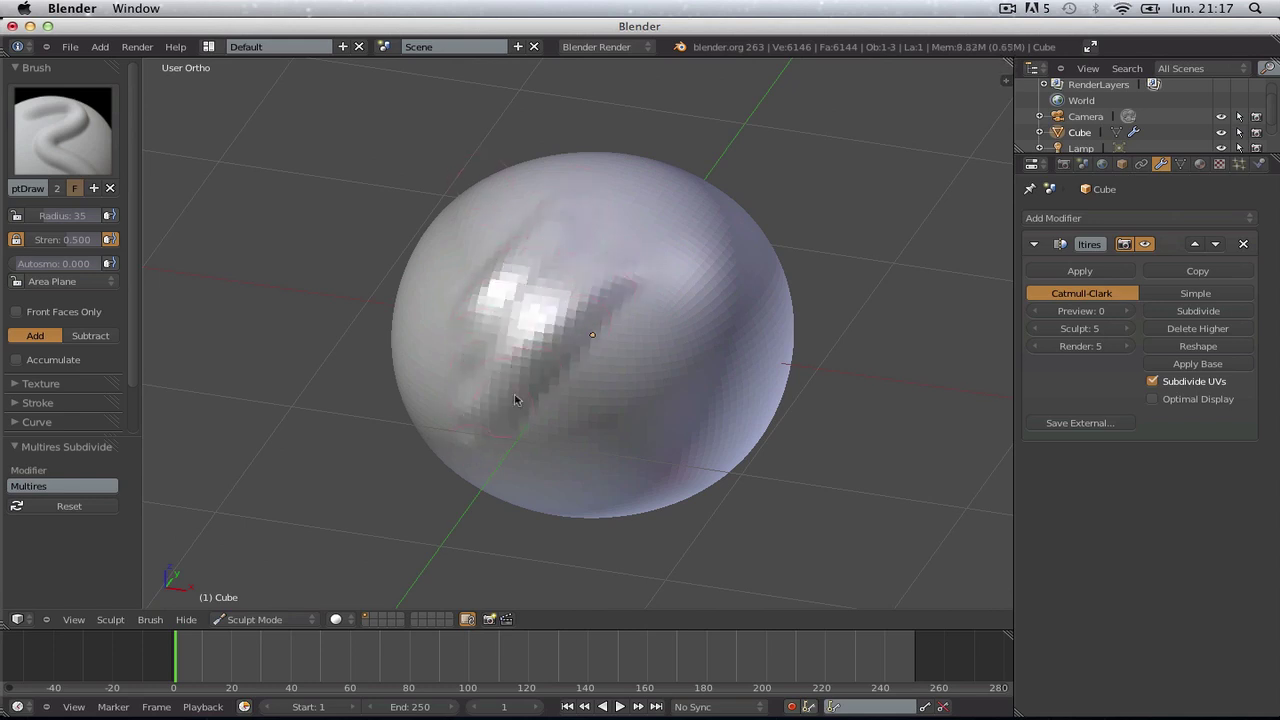
{"action": "left_click_drag", "start_coordinate": [665, 290], "coordinate": [543, 430]}
Step: Sculpt a zigzag crease on the upper left and more creases across the sphere's middle
{"action": "mouse_move", "coordinate": [665, 320]}
{"action": "middle_mouse_down"}
{"action": "mouse_move", "coordinate": [806, 334]}
{"action": "mouse_move", "coordinate": [594, 234]}
{"action": "mouse_move", "coordinate": [650, 358]}
{"action": "mouse_move", "coordinate": [563, 180]}
{"action": "middle_mouse_up"}
{"action": "mouse_move", "coordinate": [563, 180]}
{"action": "left_mouse_down"}
{"action": "mouse_move", "coordinate": [574, 280]}
{"action": "mouse_move", "coordinate": [686, 354]}
{"action": "left_mouse_up"}
{"action": "mouse_move", "coordinate": [686, 354]}
{"action": "middle_mouse_down"}
{"action": "mouse_move", "coordinate": [755, 363]}
{"action": "mouse_move", "coordinate": [652, 276]}
{"action": "middle_mouse_up"}
{"action": "left_click_drag", "start_coordinate": [652, 276], "coordinate": [686, 343]}
{"action": "mouse_move", "coordinate": [686, 343]}
{"action": "middle_mouse_down"}
{"action": "mouse_move", "coordinate": [706, 371]}
{"action": "mouse_move", "coordinate": [580, 266]}
{"action": "middle_mouse_up"}
{"action": "mouse_move", "coordinate": [580, 266]}
{"action": "left_mouse_down"}
{"action": "mouse_move", "coordinate": [634, 257]}
{"action": "mouse_move", "coordinate": [611, 294]}
{"action": "mouse_move", "coordinate": [677, 302]}
{"action": "mouse_move", "coordinate": [677, 366]}
{"action": "mouse_move", "coordinate": [657, 286]}
{"action": "left_mouse_up"}
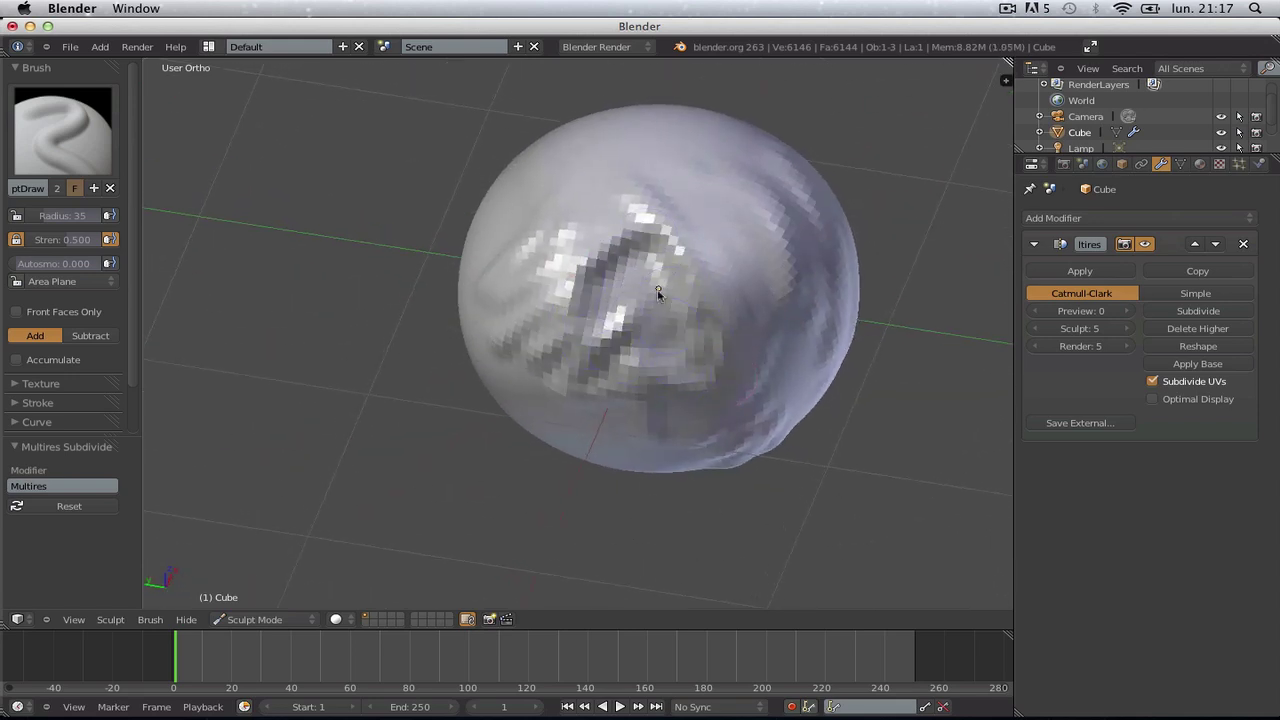
{"action": "mouse_move", "coordinate": [657, 286]}
{"action": "middle_mouse_down"}
{"action": "mouse_move", "coordinate": [686, 314]}
{"action": "mouse_move", "coordinate": [646, 293]}
{"action": "middle_mouse_up"}
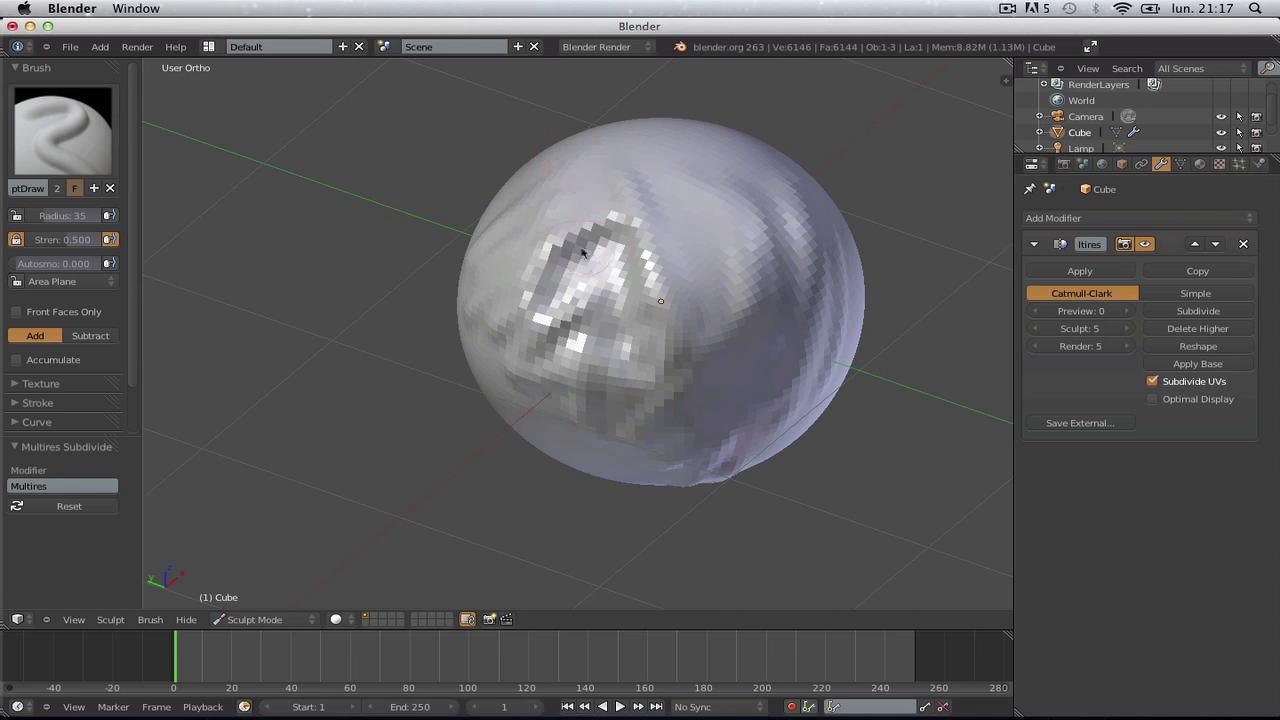
{"action": "mouse_move", "coordinate": [584, 252]}
{"action": "left_mouse_down"}
{"action": "mouse_move", "coordinate": [560, 263]}
{"action": "mouse_move", "coordinate": [543, 309]}
{"action": "mouse_move", "coordinate": [643, 257]}
{"action": "left_mouse_up"}
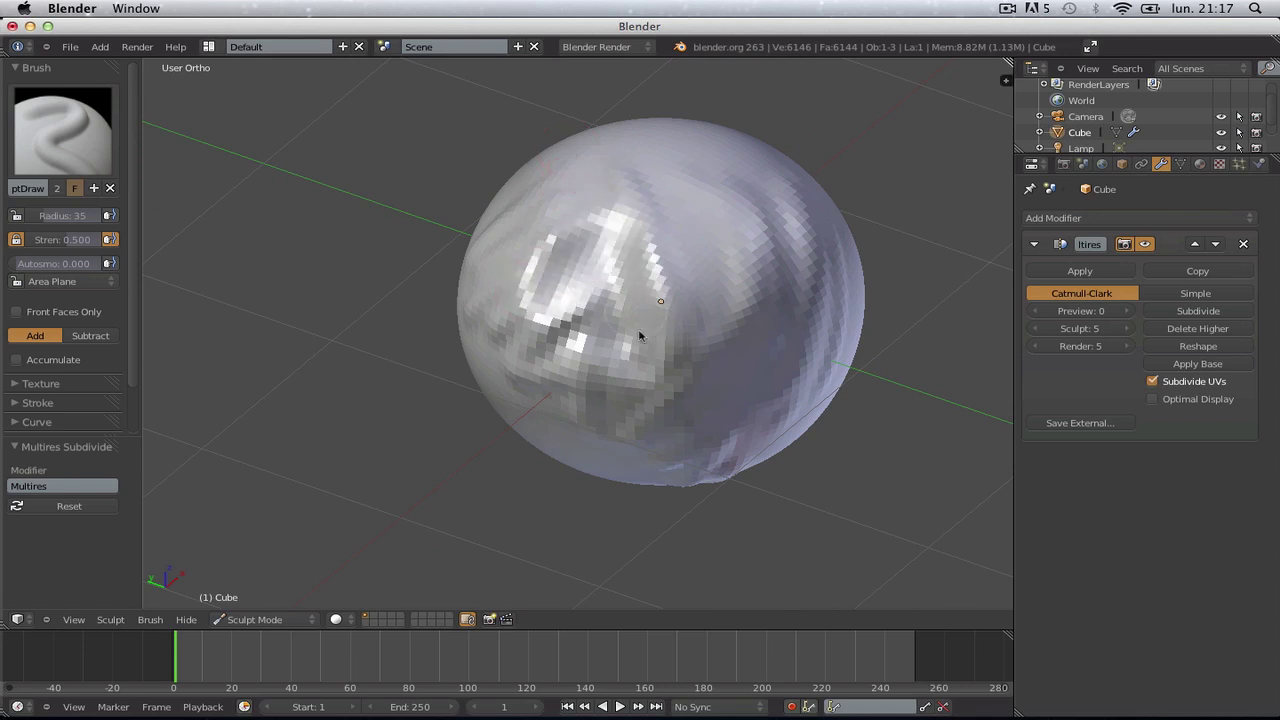
Step: Subdivide to Multires level 6 and draw a long diagonal ridge across the upper-left surface
{"action": "left_click", "coordinate": [1195, 316]}
{"action": "mouse_move", "coordinate": [700, 306]}
{"action": "middle_mouse_down"}
{"action": "mouse_move", "coordinate": [574, 277]}
{"action": "mouse_move", "coordinate": [409, 391]}
{"action": "mouse_move", "coordinate": [517, 343]}
{"action": "middle_mouse_up"}
{"action": "mouse_move", "coordinate": [535, 280]}
{"action": "left_mouse_down"}
{"action": "mouse_move", "coordinate": [450, 385]}
{"action": "mouse_move", "coordinate": [462, 372]}
{"action": "left_mouse_up"}
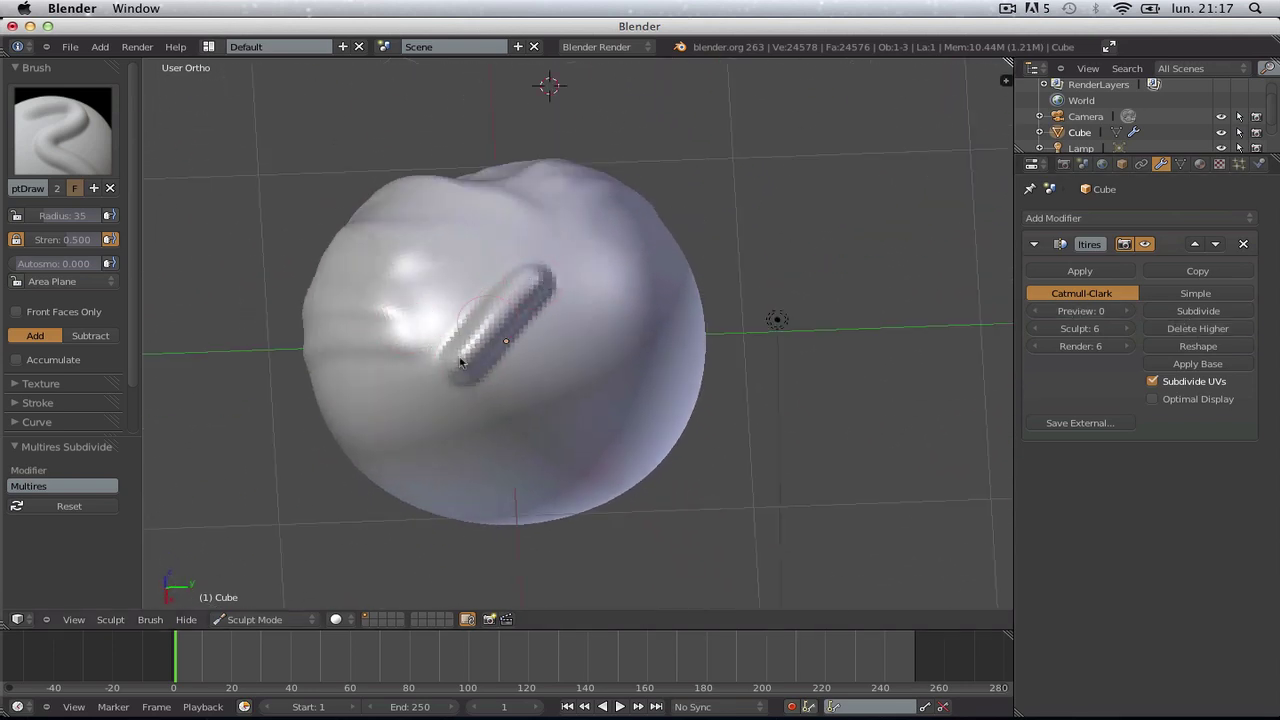
{"action": "mouse_move", "coordinate": [466, 351]}
{"action": "middle_mouse_down"}
{"action": "mouse_move", "coordinate": [550, 383]}
{"action": "mouse_move", "coordinate": [503, 390]}
{"action": "middle_mouse_up"}
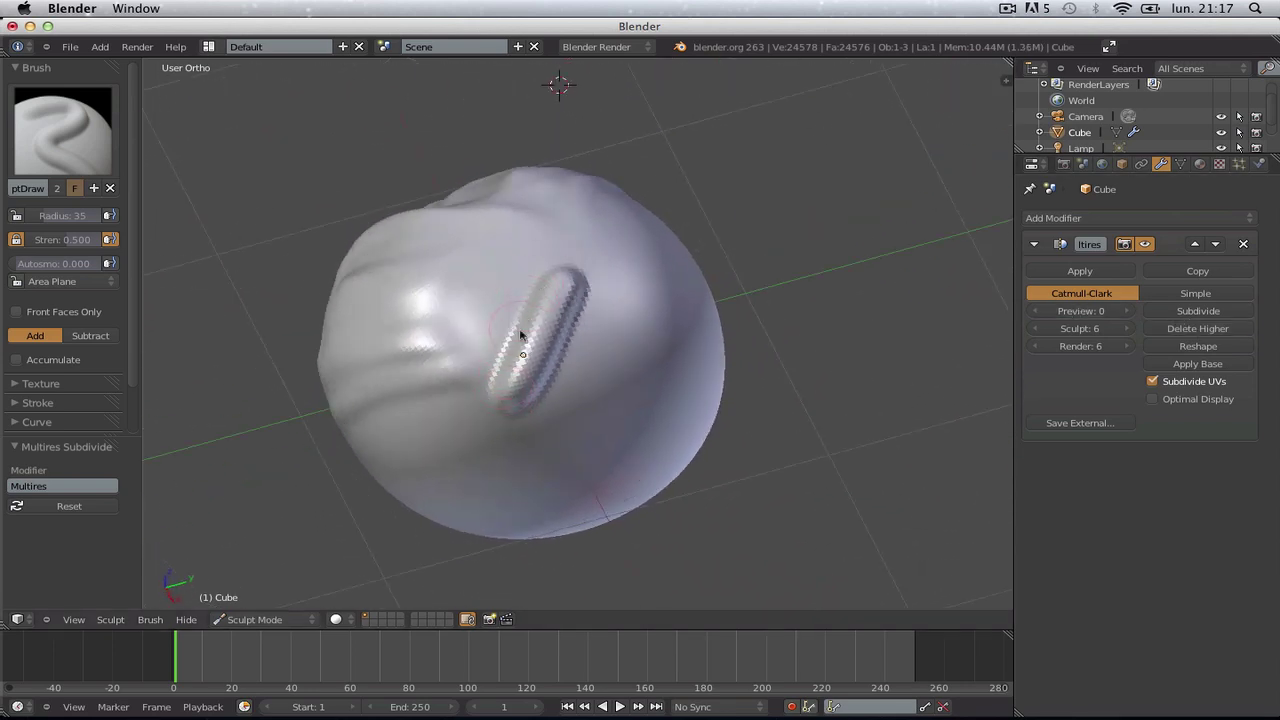
{"action": "mouse_move", "coordinate": [532, 336]}
{"action": "left_mouse_down", "text": "ctrl"}
{"action": "mouse_move", "coordinate": [517, 363]}
{"action": "mouse_move", "coordinate": [548, 272]}
{"action": "left_mouse_up", "text": "ctrl"}
{"action": "middle_click_drag", "start_coordinate": [575, 320], "coordinate": [437, 354]}
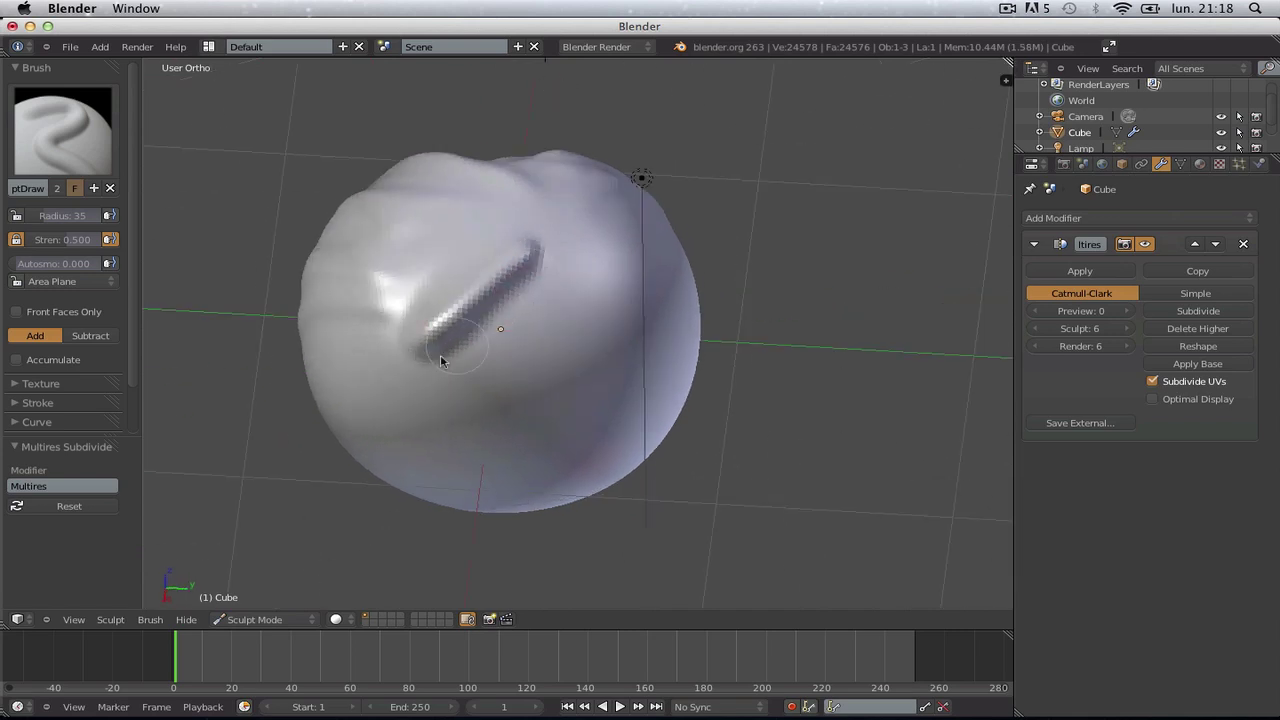
{"action": "left_click_drag", "start_coordinate": [530, 258], "coordinate": [409, 306]}
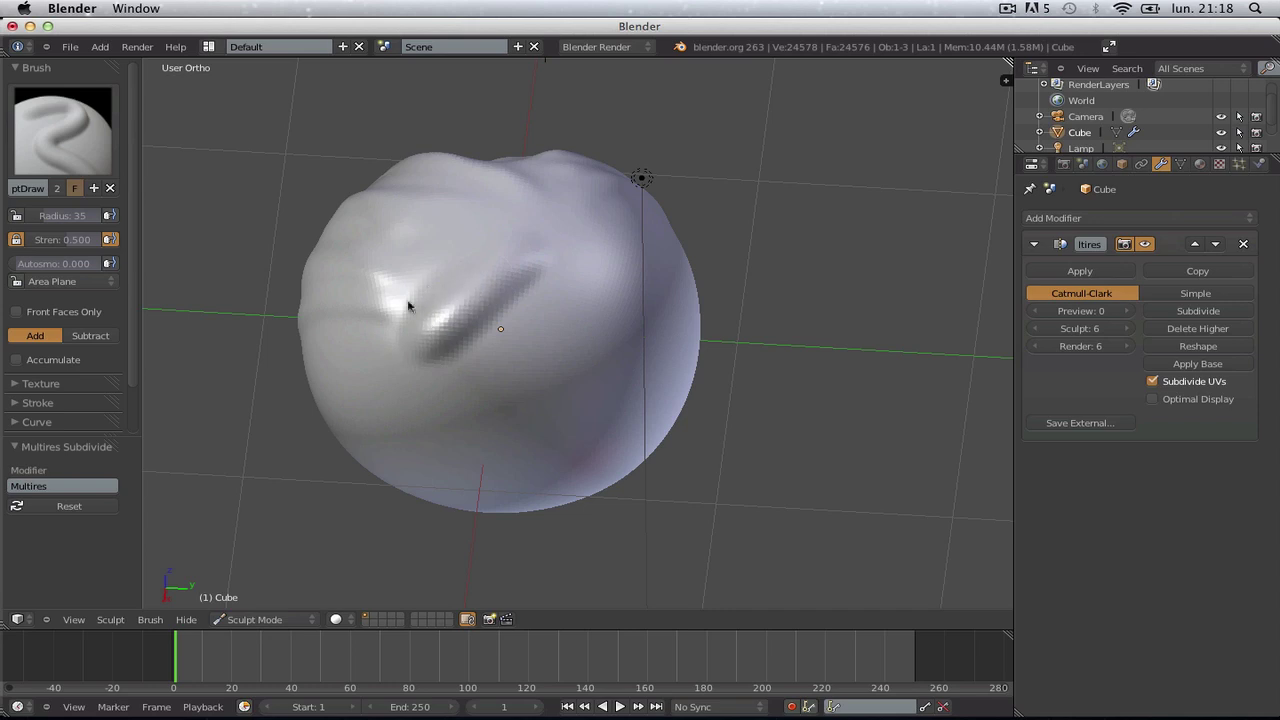
{"action": "mouse_move", "coordinate": [409, 306]}
{"action": "middle_mouse_down"}
{"action": "mouse_move", "coordinate": [474, 366]}
{"action": "mouse_move", "coordinate": [650, 377]}
{"action": "mouse_move", "coordinate": [437, 340]}
{"action": "mouse_move", "coordinate": [491, 214]}
{"action": "mouse_move", "coordinate": [598, 294]}
{"action": "mouse_move", "coordinate": [449, 264]}
{"action": "middle_mouse_up"}
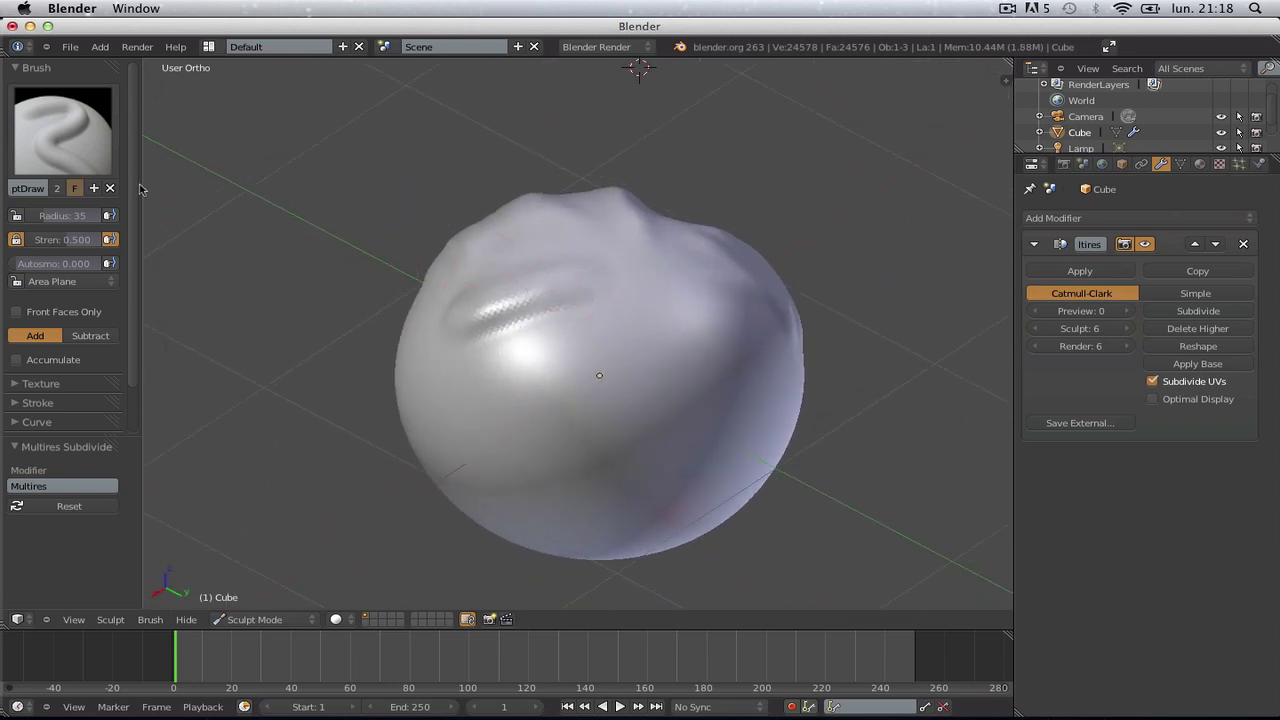
Step: Switch to Clay Strips, carve diagonal grooves across the centre and smooth the sharp ones
{"action": "left_click", "coordinate": [80, 158]}
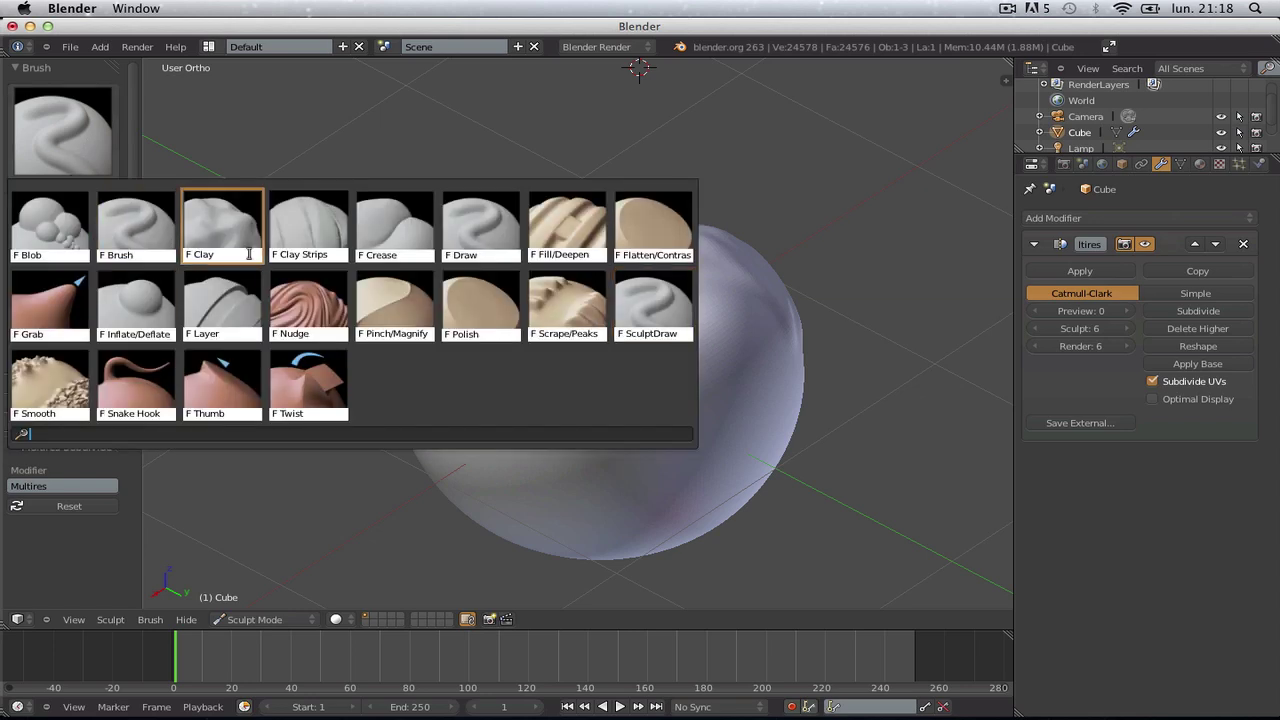
{"action": "left_click", "coordinate": [320, 230]}
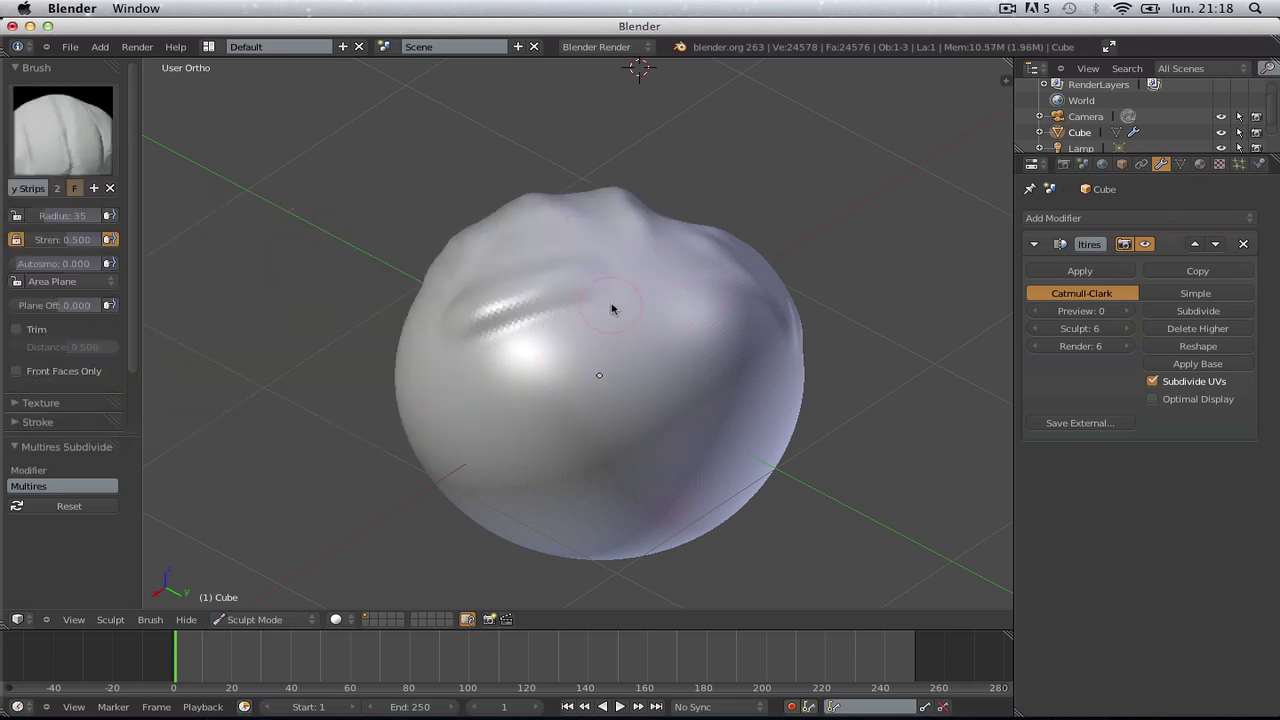
{"action": "mouse_move", "coordinate": [613, 309]}
{"action": "left_mouse_down"}
{"action": "mouse_move", "coordinate": [531, 394]}
{"action": "mouse_move", "coordinate": [651, 323]}
{"action": "mouse_move", "coordinate": [585, 397]}
{"action": "mouse_move", "coordinate": [569, 443]}
{"action": "mouse_move", "coordinate": [697, 366]}
{"action": "left_mouse_up"}
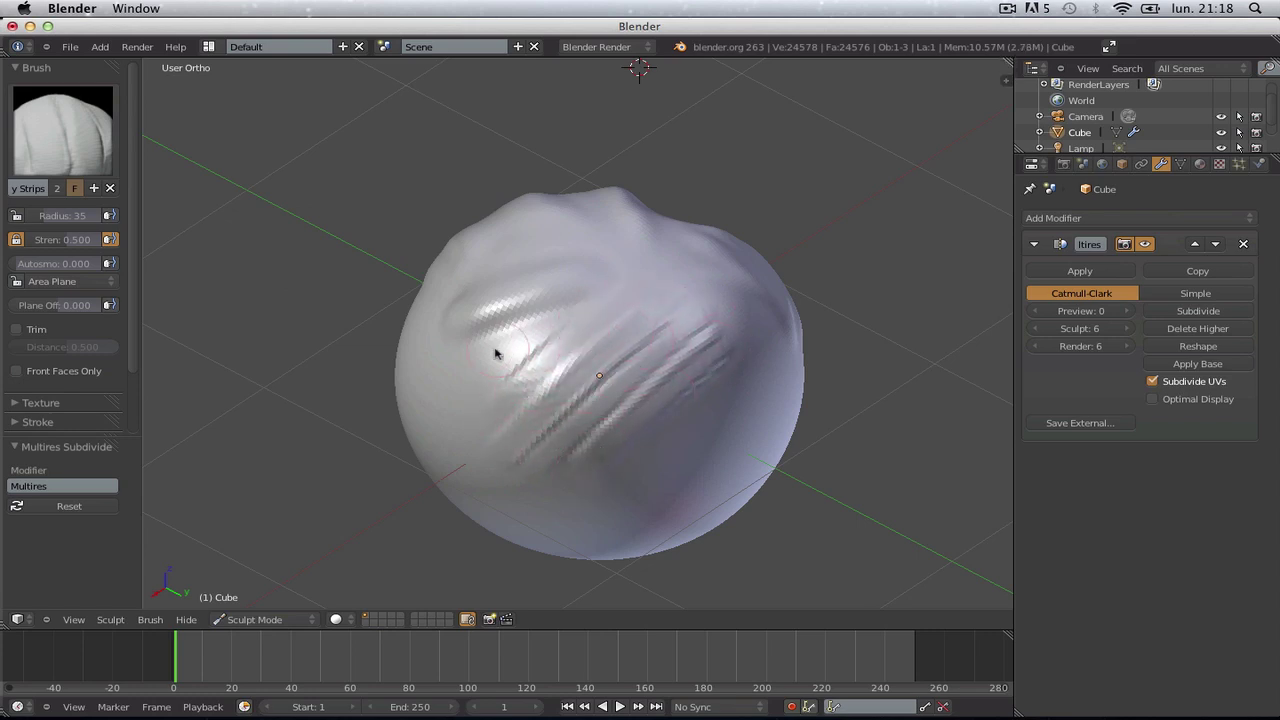
{"action": "mouse_move", "coordinate": [496, 352]}
{"action": "left_mouse_down", "text": "shift"}
{"action": "mouse_move", "coordinate": [526, 371]}
{"action": "mouse_move", "coordinate": [617, 314]}
{"action": "mouse_move", "coordinate": [534, 451]}
{"action": "mouse_move", "coordinate": [600, 445]}
{"action": "left_mouse_up", "text": "shift"}
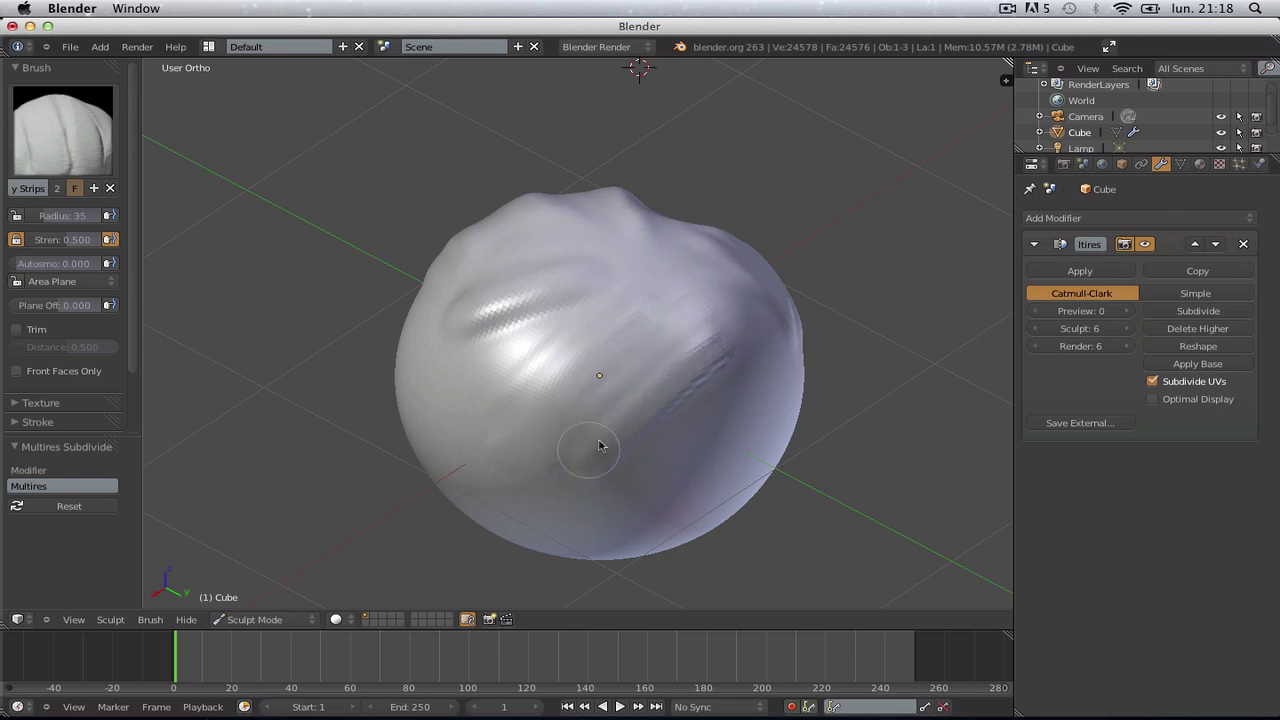
{"action": "mouse_move", "coordinate": [599, 446]}
{"action": "middle_mouse_down"}
{"action": "mouse_move", "coordinate": [686, 374]}
{"action": "mouse_move", "coordinate": [537, 334]}
{"action": "middle_mouse_up"}
{"action": "mouse_move", "coordinate": [537, 334]}
{"action": "left_mouse_down"}
{"action": "mouse_move", "coordinate": [531, 346]}
{"action": "mouse_move", "coordinate": [622, 319]}
{"action": "mouse_move", "coordinate": [586, 371]}
{"action": "mouse_move", "coordinate": [616, 397]}
{"action": "left_mouse_up"}
{"action": "left_click_drag", "start_coordinate": [670, 326], "coordinate": [551, 390], "text": "shift"}
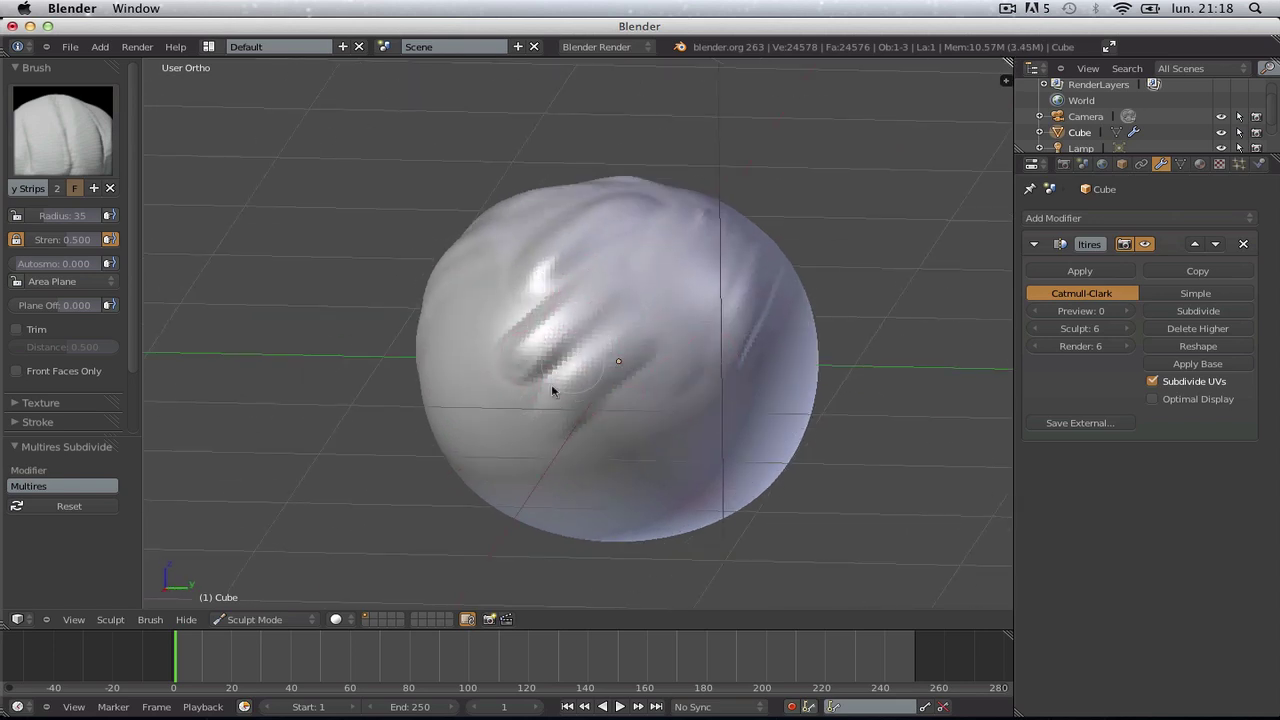
{"action": "left_click_drag", "start_coordinate": [576, 285], "coordinate": [362, 272], "text": "shift"}
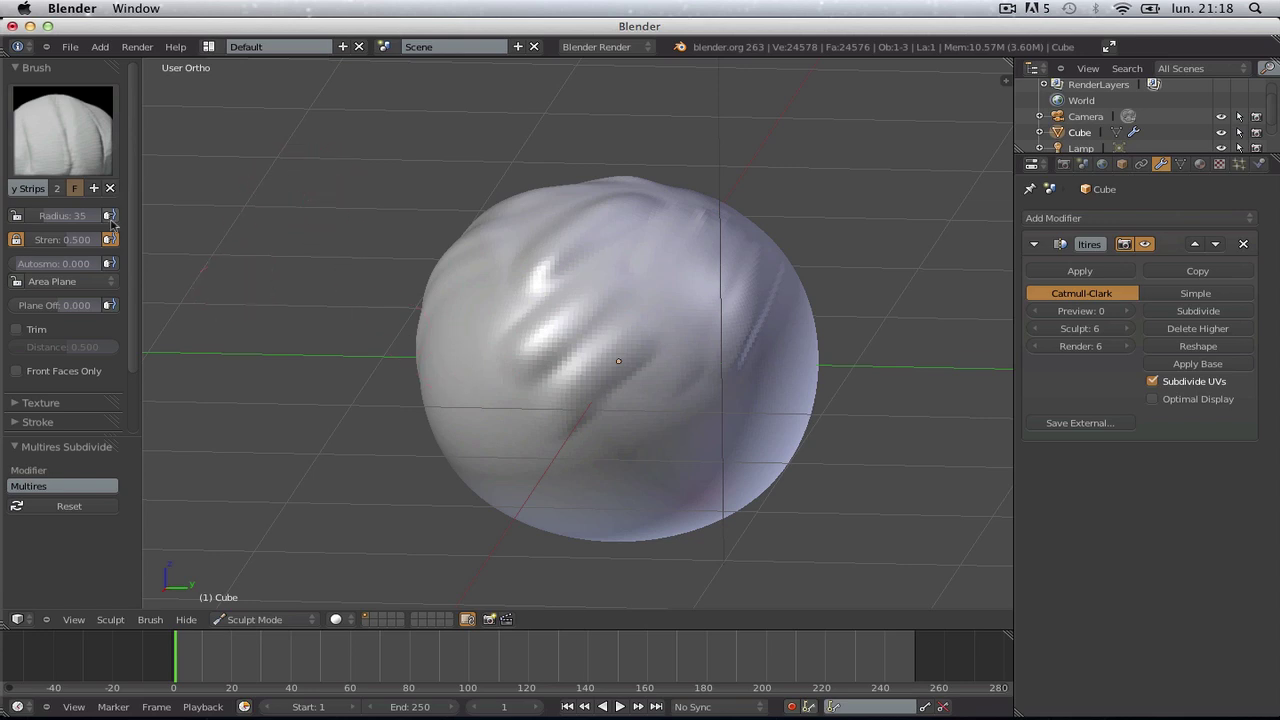
Step: Enlarge the Clay Strips radius to 48 and sculpt streaks on the right side and centre
{"action": "left_click", "coordinate": [78, 242]}
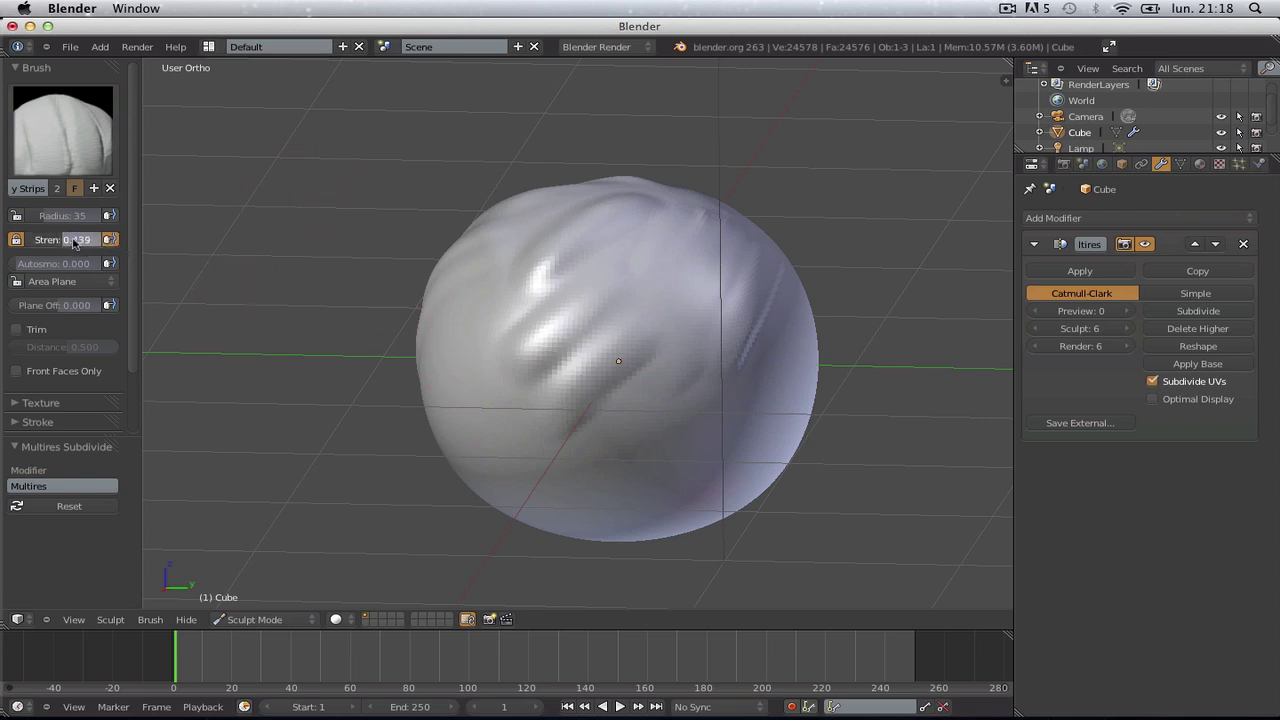
{"action": "left_click_drag", "start_coordinate": [80, 242], "coordinate": [71, 221]}
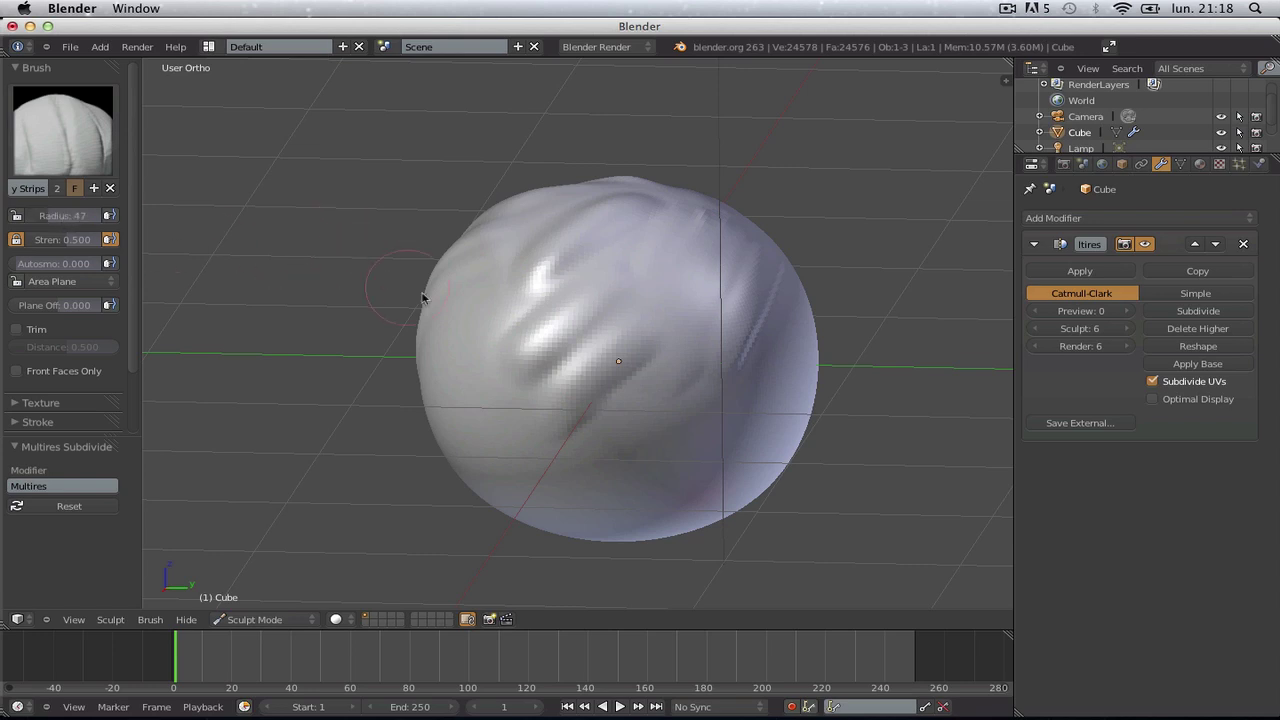
{"action": "left_click_drag", "start_coordinate": [627, 266], "coordinate": [656, 432]}
{"action": "middle_click_drag", "start_coordinate": [590, 324], "coordinate": [680, 334]}
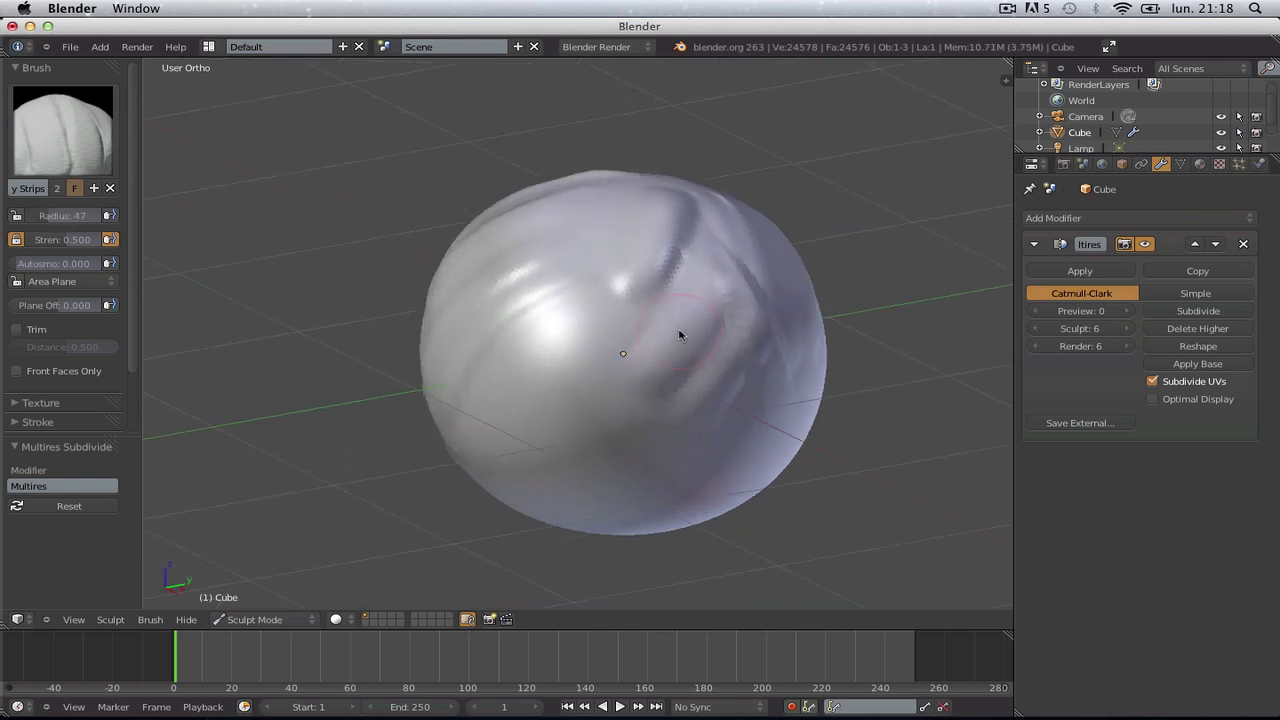
{"action": "key", "text": "f"}
{"action": "left_click", "coordinate": [679, 352]}
{"action": "mouse_move", "coordinate": [679, 352]}
{"action": "left_mouse_down"}
{"action": "mouse_move", "coordinate": [491, 406]}
{"action": "mouse_move", "coordinate": [571, 383]}
{"action": "left_mouse_up"}
{"action": "middle_click_drag", "start_coordinate": [571, 383], "coordinate": [591, 329]}
{"action": "mouse_move", "coordinate": [517, 335]}
{"action": "left_mouse_down"}
{"action": "mouse_move", "coordinate": [623, 323]}
{"action": "mouse_move", "coordinate": [631, 434]}
{"action": "mouse_move", "coordinate": [698, 424]}
{"action": "left_mouse_up"}
Step: Carve several parallel dark diagonal streaks across the sphere's centre
{"action": "scroll", "coordinate": [706, 380], "scroll_direction": "down", "scroll_amount": 2}
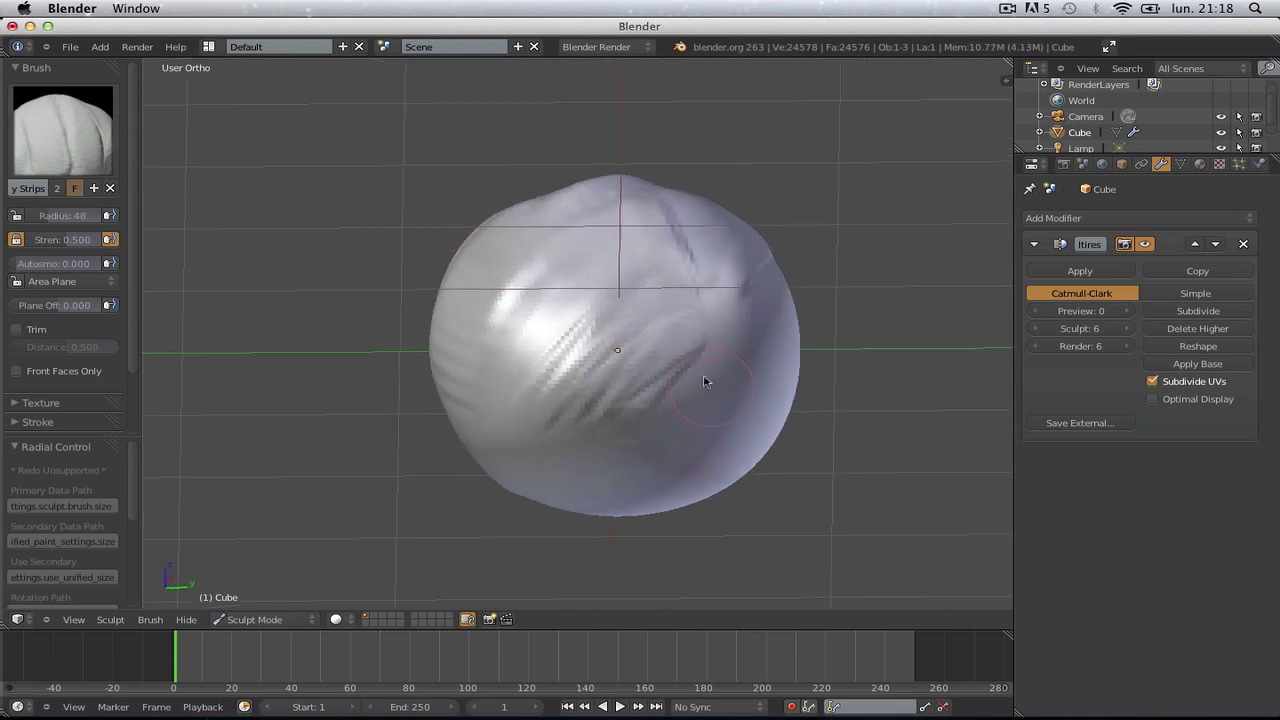
{"action": "scroll", "coordinate": [600, 260], "scroll_direction": "down", "scroll_amount": 5}
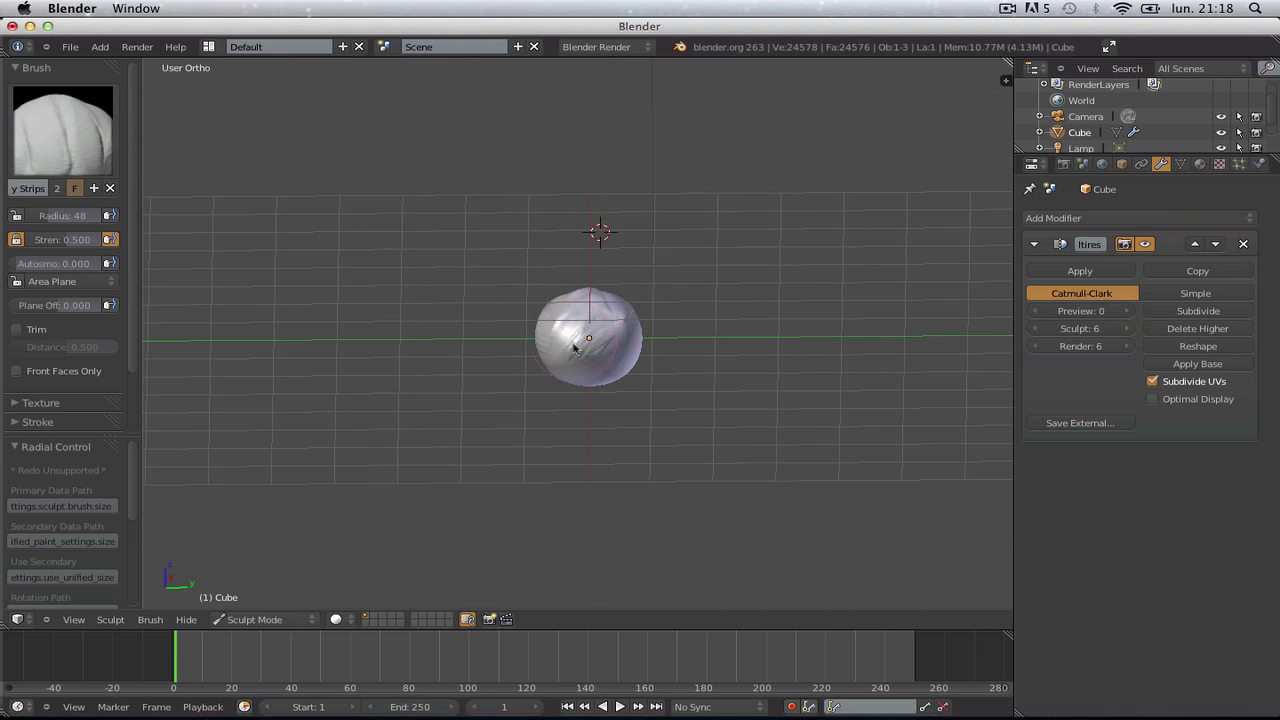
{"action": "scroll", "coordinate": [629, 357], "scroll_direction": "up", "scroll_amount": 5}
{"action": "scroll", "coordinate": [642, 468], "scroll_direction": "up", "scroll_amount": 8}
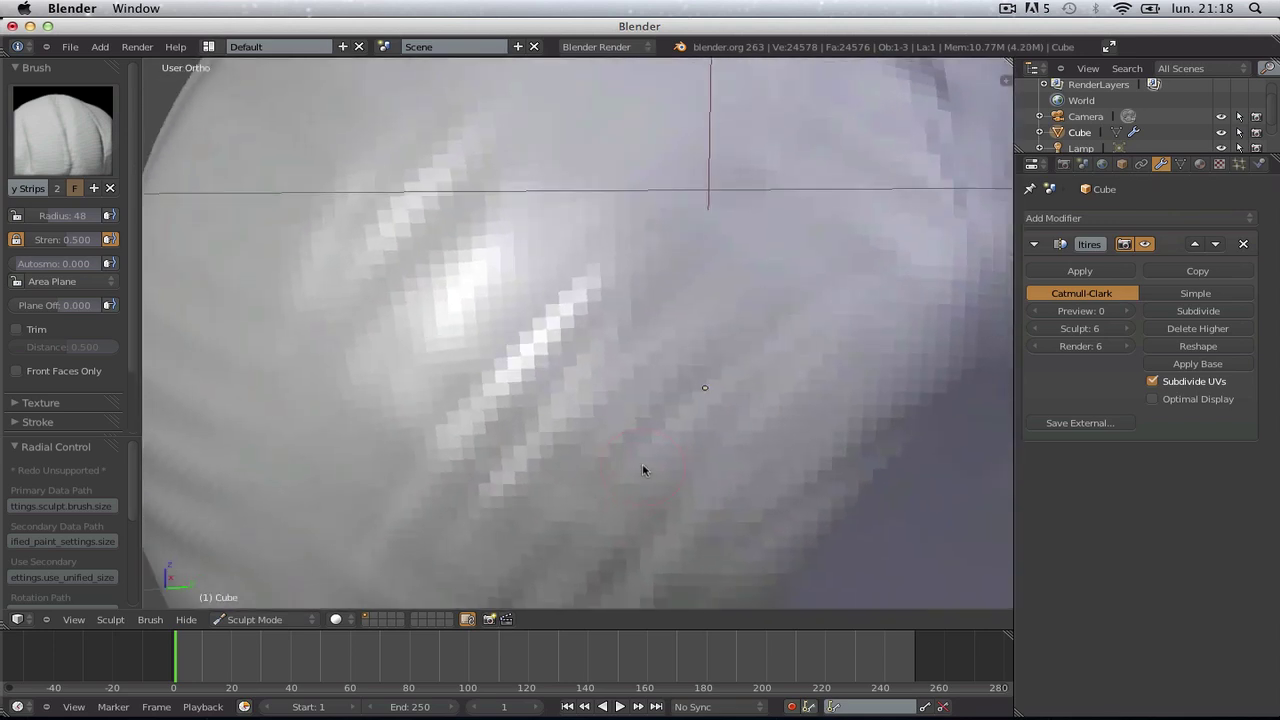
{"action": "scroll", "coordinate": [642, 463], "scroll_direction": "down", "scroll_amount": 3}
{"action": "mouse_move", "coordinate": [626, 357]}
{"action": "left_mouse_down"}
{"action": "mouse_move", "coordinate": [617, 363]}
{"action": "mouse_move", "coordinate": [660, 306]}
{"action": "mouse_move", "coordinate": [630, 430]}
{"action": "left_mouse_up"}
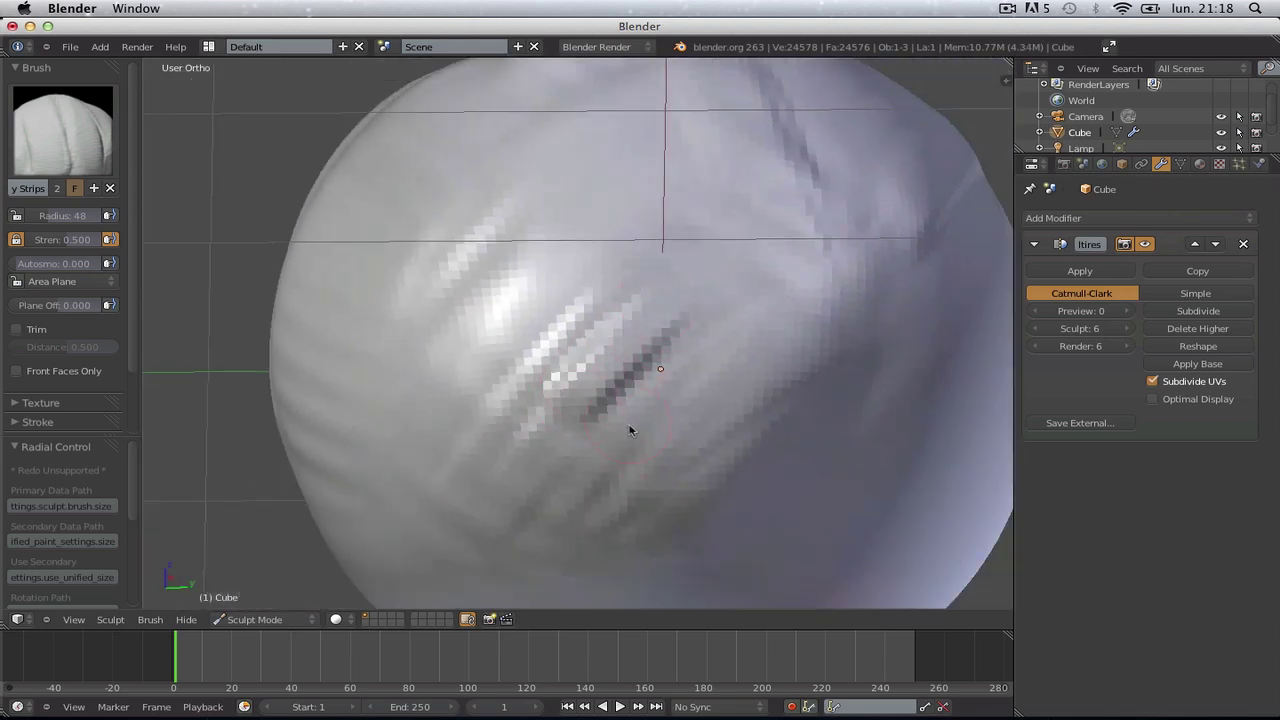
{"action": "scroll", "coordinate": [630, 430], "scroll_direction": "down", "scroll_amount": 5}
{"action": "middle_click_drag", "start_coordinate": [543, 263], "coordinate": [457, 329]}
{"action": "scroll", "coordinate": [517, 357], "scroll_direction": "up", "scroll_amount": 3}
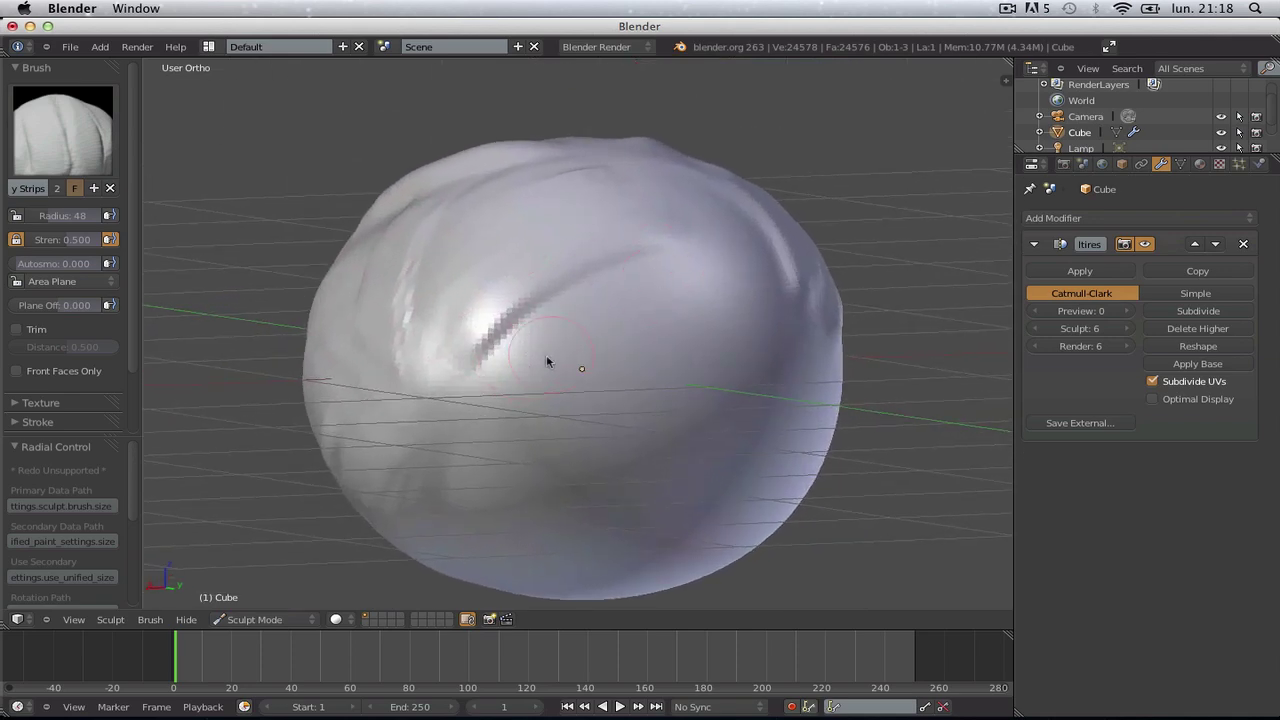
{"action": "mouse_move", "coordinate": [547, 361]}
{"action": "left_mouse_down"}
{"action": "mouse_move", "coordinate": [631, 266]}
{"action": "mouse_move", "coordinate": [686, 283]}
{"action": "mouse_move", "coordinate": [520, 414]}
{"action": "left_mouse_up"}
{"action": "mouse_move", "coordinate": [520, 414]}
{"action": "middle_mouse_down"}
{"action": "mouse_move", "coordinate": [677, 309]}
{"action": "mouse_move", "coordinate": [634, 277]}
{"action": "mouse_move", "coordinate": [616, 309]}
{"action": "middle_mouse_up"}
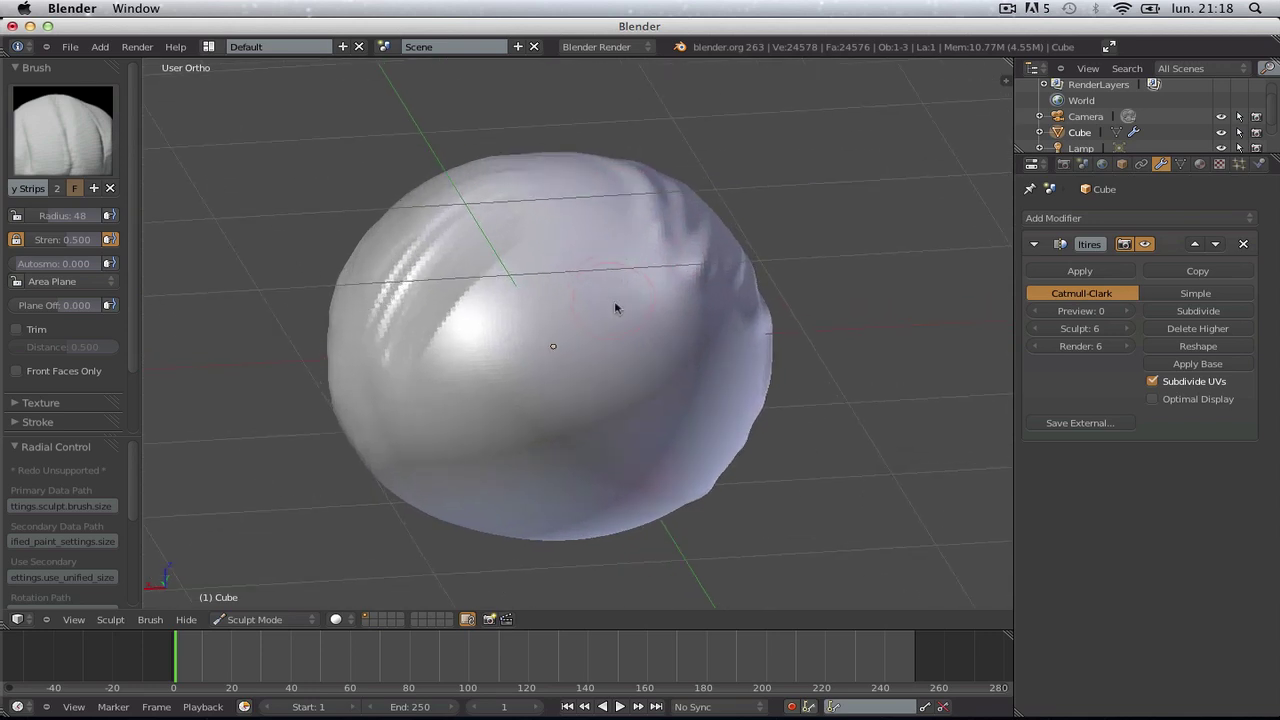
{"action": "mouse_move", "coordinate": [512, 374]}
{"action": "left_mouse_down"}
{"action": "mouse_move", "coordinate": [586, 271]}
{"action": "mouse_move", "coordinate": [506, 357]}
{"action": "mouse_move", "coordinate": [517, 340]}
{"action": "left_mouse_up"}
Step: Carve one more diagonal streak from upper right to lower left, viewed from a tilted angle
{"action": "mouse_move", "coordinate": [517, 340]}
{"action": "middle_mouse_down"}
{"action": "mouse_move", "coordinate": [578, 345]}
{"action": "mouse_move", "coordinate": [466, 431]}
{"action": "middle_mouse_up"}
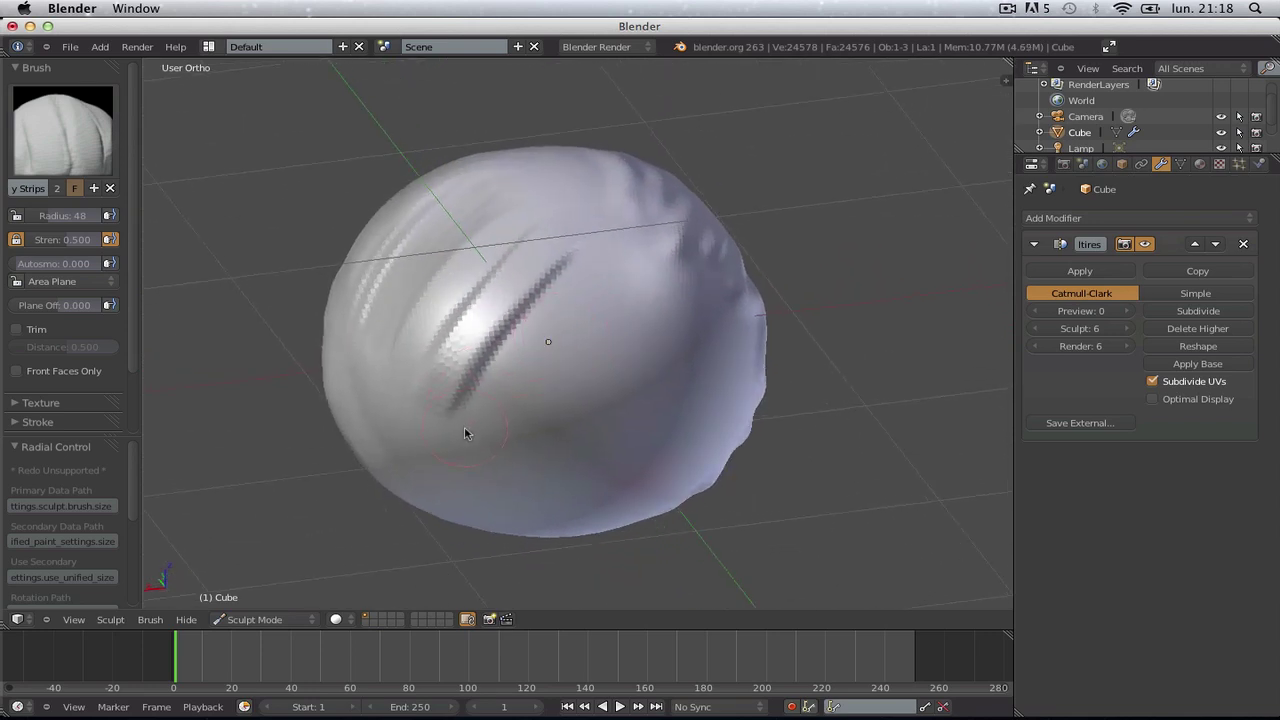
{"action": "mouse_move", "coordinate": [595, 275]}
{"action": "left_mouse_down"}
{"action": "mouse_move", "coordinate": [491, 406]}
{"action": "mouse_move", "coordinate": [479, 377]}
{"action": "left_mouse_up"}
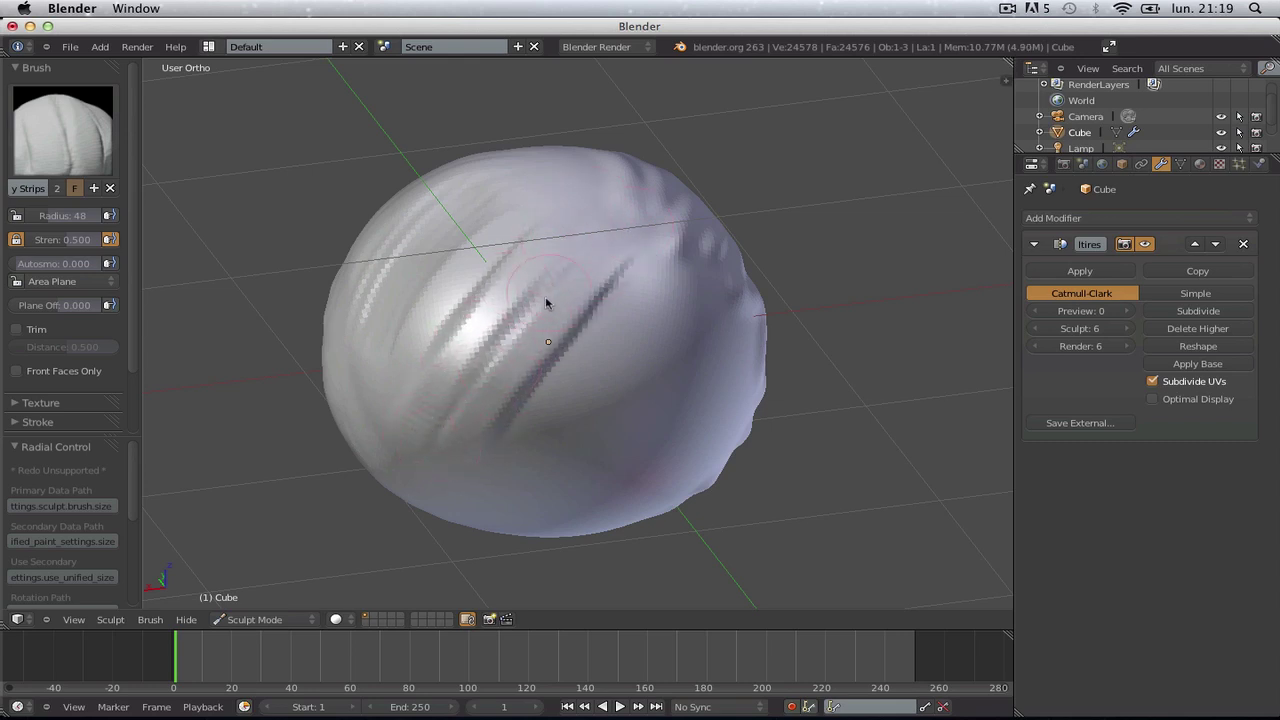
{"action": "mouse_move", "coordinate": [545, 302]}
{"action": "middle_mouse_down"}
{"action": "mouse_move", "coordinate": [571, 306]}
{"action": "mouse_move", "coordinate": [609, 240]}
{"action": "middle_mouse_up"}
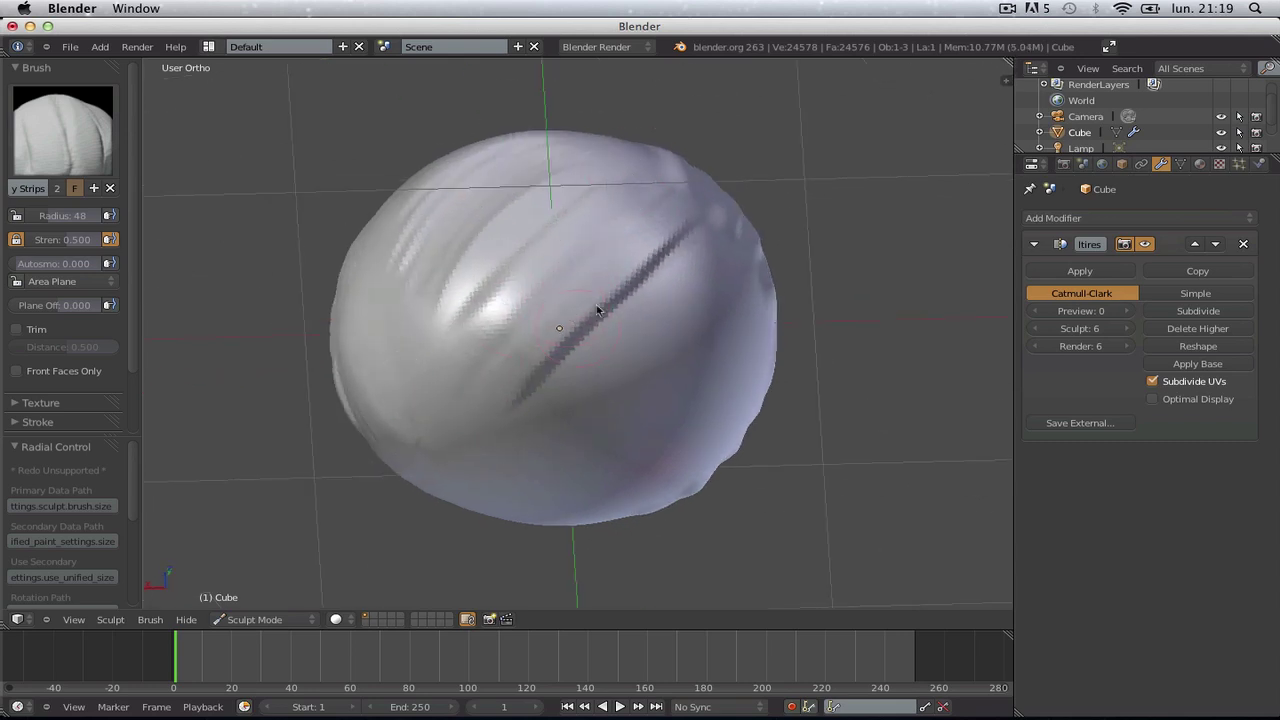
{"action": "middle_click_drag", "start_coordinate": [686, 237], "coordinate": [580, 351]}
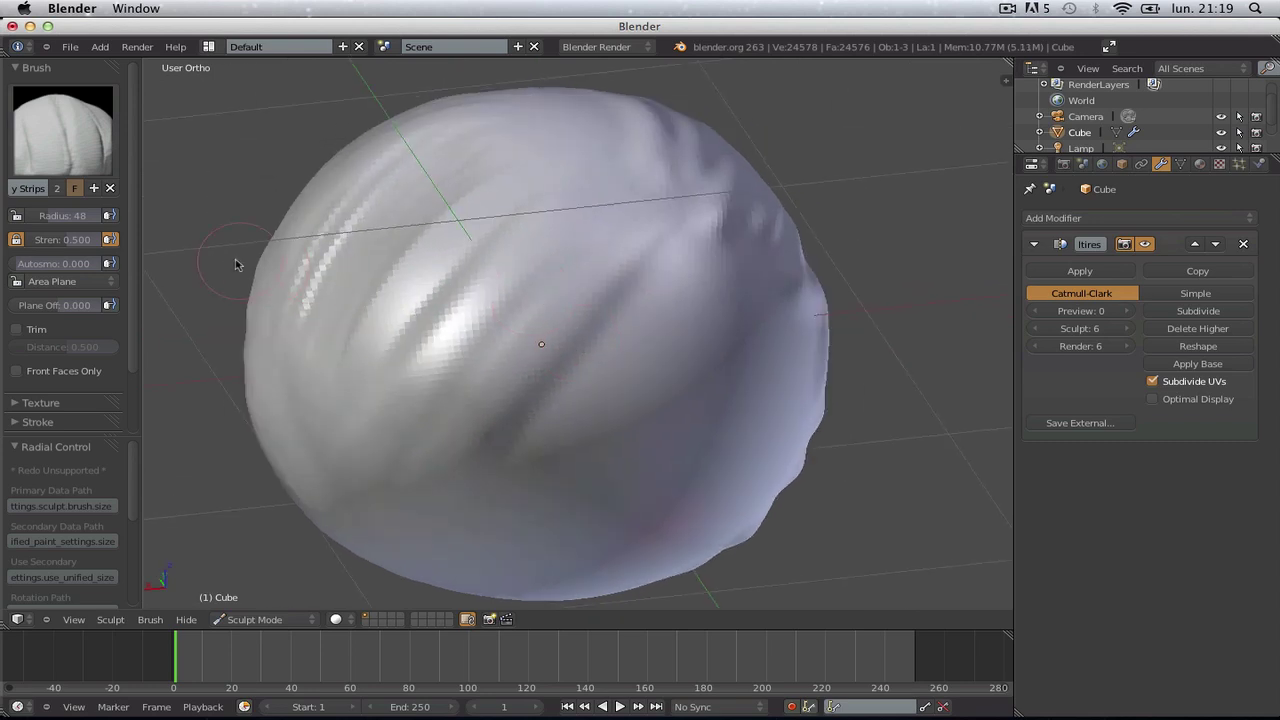
{"action": "left_click", "coordinate": [98, 135]}
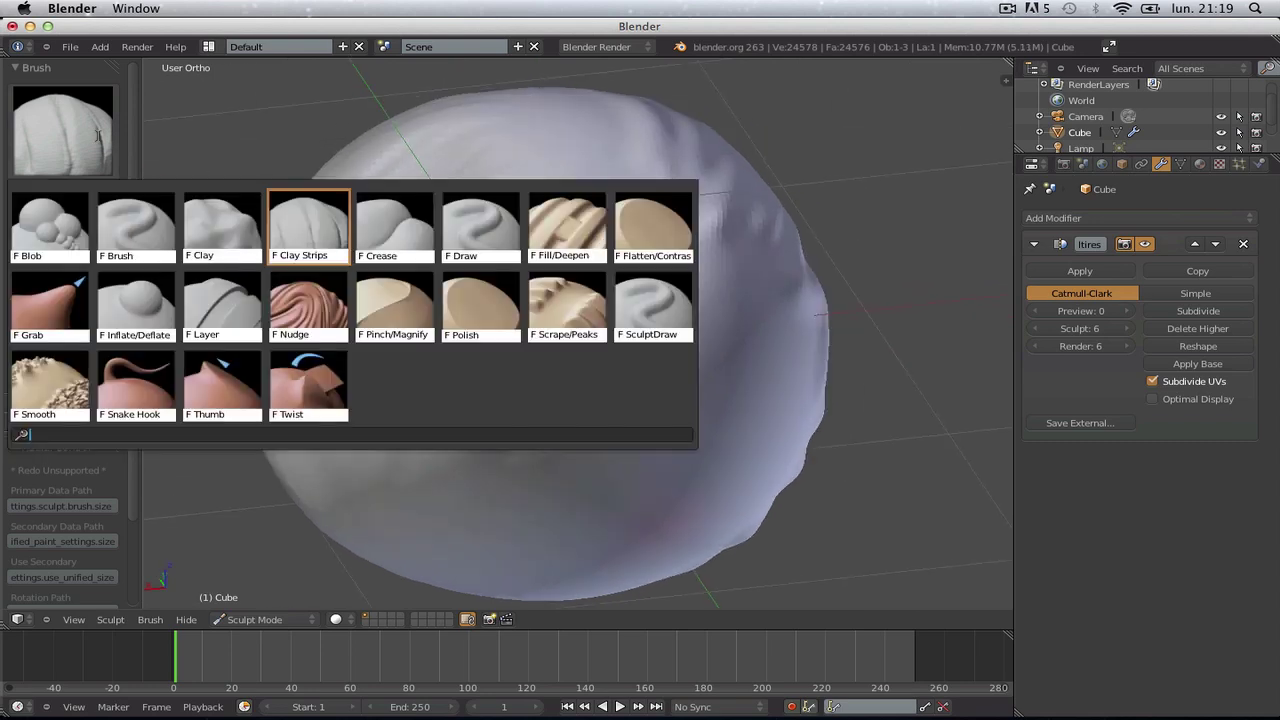
Step: Sharpen one diagonal groove into a crisp crease with the Crease brush
{"action": "left_click", "coordinate": [394, 219]}
{"action": "mouse_move", "coordinate": [444, 400]}
{"action": "left_mouse_down"}
{"action": "mouse_move", "coordinate": [514, 314]}
{"action": "mouse_move", "coordinate": [446, 397]}
{"action": "mouse_move", "coordinate": [470, 372]}
{"action": "mouse_move", "coordinate": [420, 406]}
{"action": "mouse_move", "coordinate": [486, 349]}
{"action": "mouse_move", "coordinate": [423, 429]}
{"action": "left_mouse_up"}
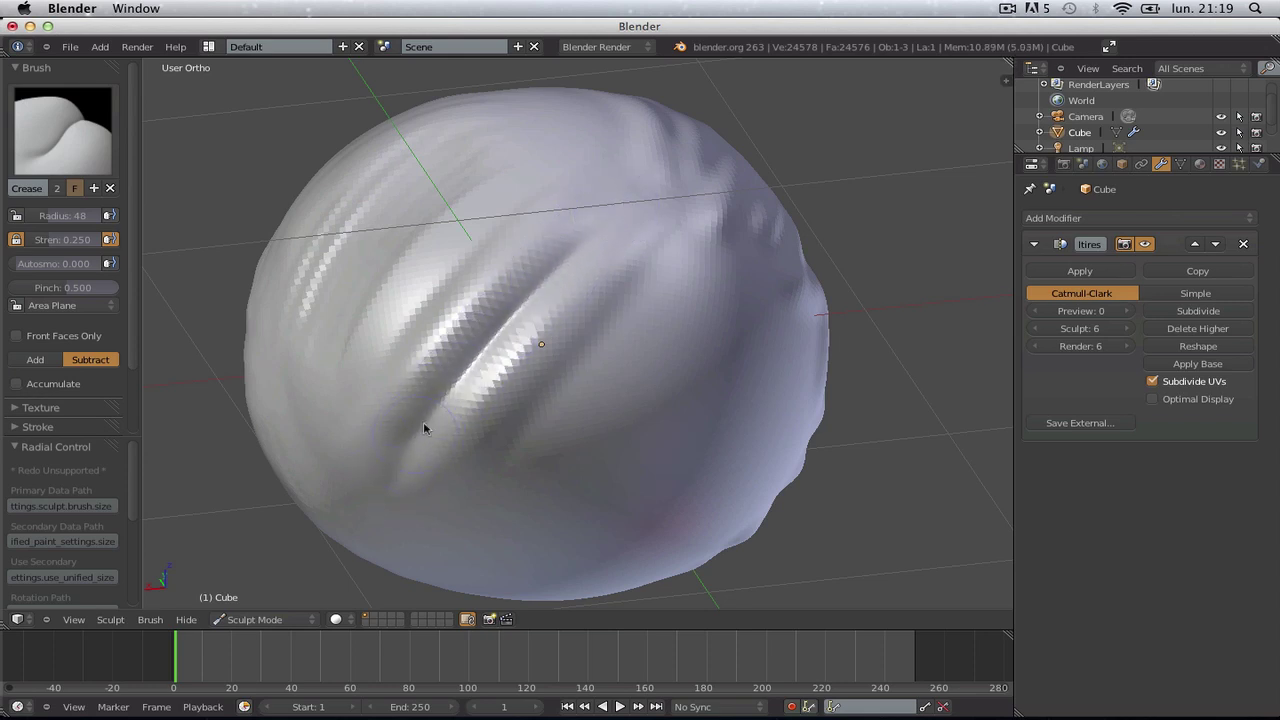
{"action": "scroll", "coordinate": [497, 318], "scroll_direction": "down", "scroll_amount": 2}
{"action": "scroll", "coordinate": [540, 300], "scroll_direction": "up", "scroll_amount": 2}
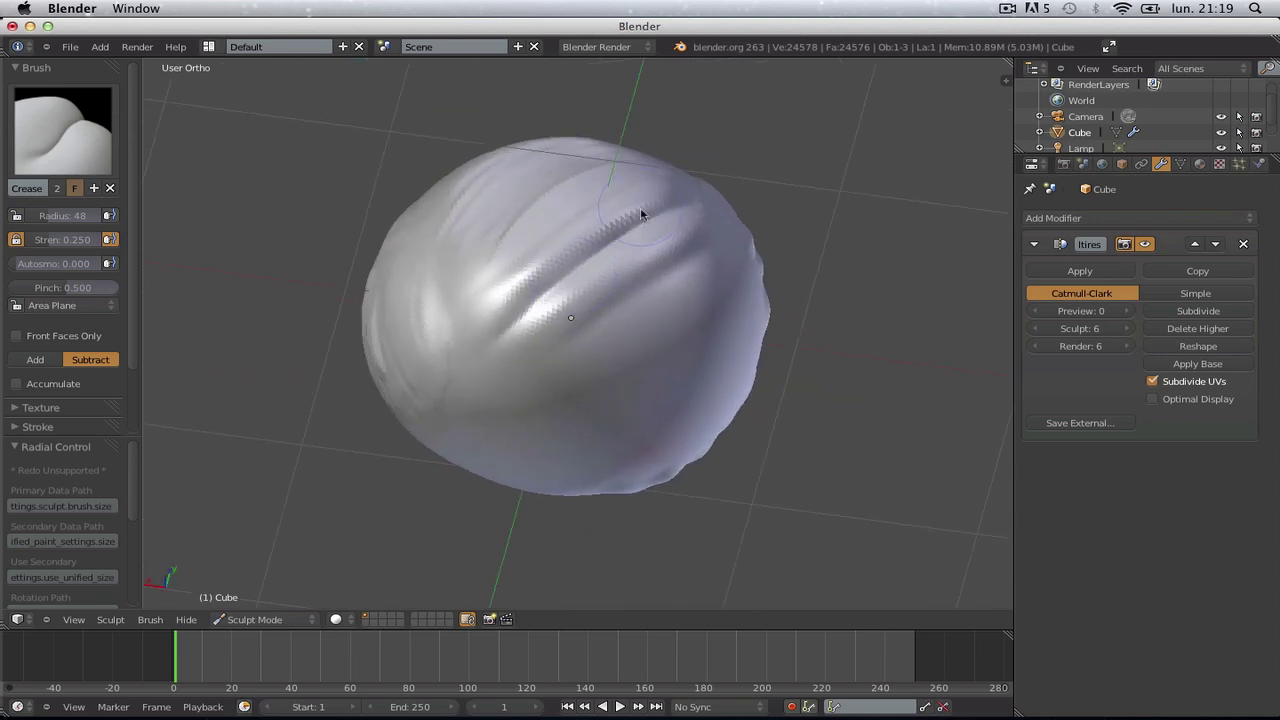
{"action": "scroll", "coordinate": [640, 230], "scroll_direction": "up", "scroll_amount": 3}
{"action": "scroll", "coordinate": [610, 275], "scroll_direction": "up", "scroll_amount": 2}
{"action": "left_click", "coordinate": [46, 131]}
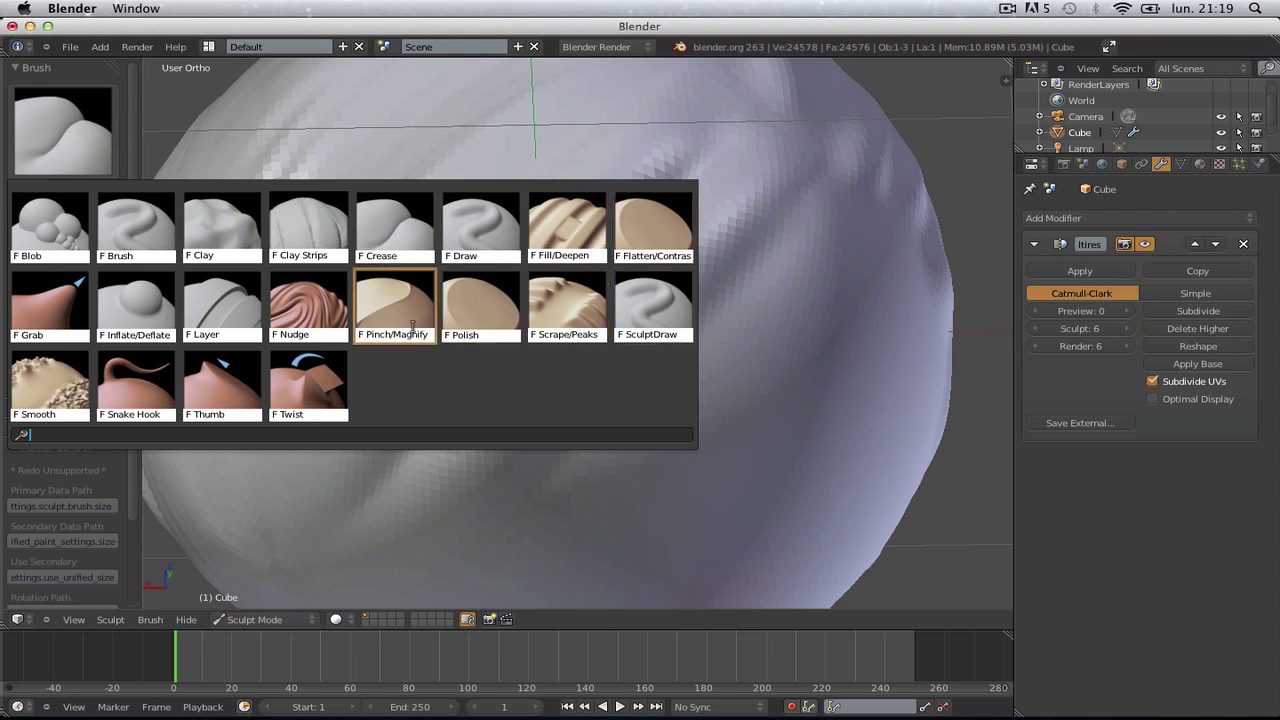
Step: Switch to Pinch/Magnify with radius 129 and pinch the diagonal crease sharper
{"action": "left_click", "coordinate": [394, 305]}
{"action": "key", "text": "f"}
{"action": "left_click", "coordinate": [519, 383]}
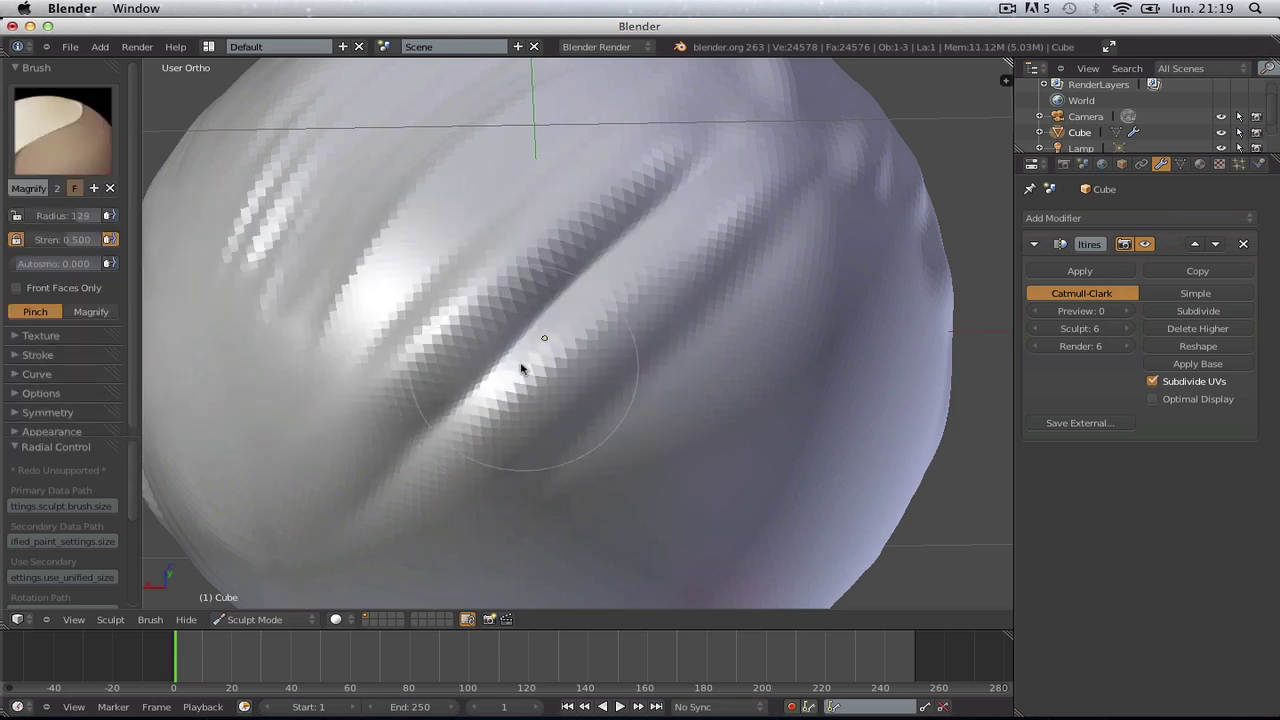
{"action": "mouse_move", "coordinate": [536, 317]}
{"action": "left_mouse_down"}
{"action": "mouse_move", "coordinate": [514, 349]}
{"action": "mouse_move", "coordinate": [587, 277]}
{"action": "left_mouse_up"}
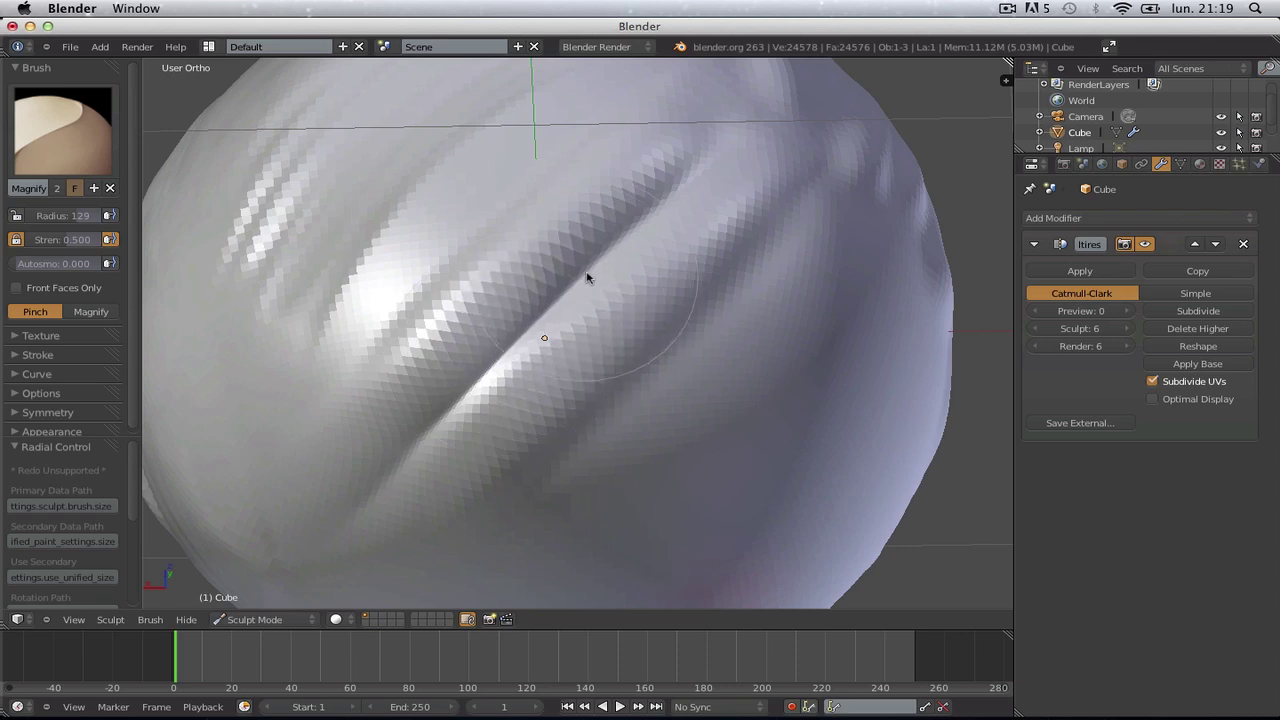
{"action": "scroll", "coordinate": [566, 300], "scroll_direction": "down", "scroll_amount": 9}
{"action": "middle_click_drag", "start_coordinate": [526, 240], "coordinate": [563, 200]}
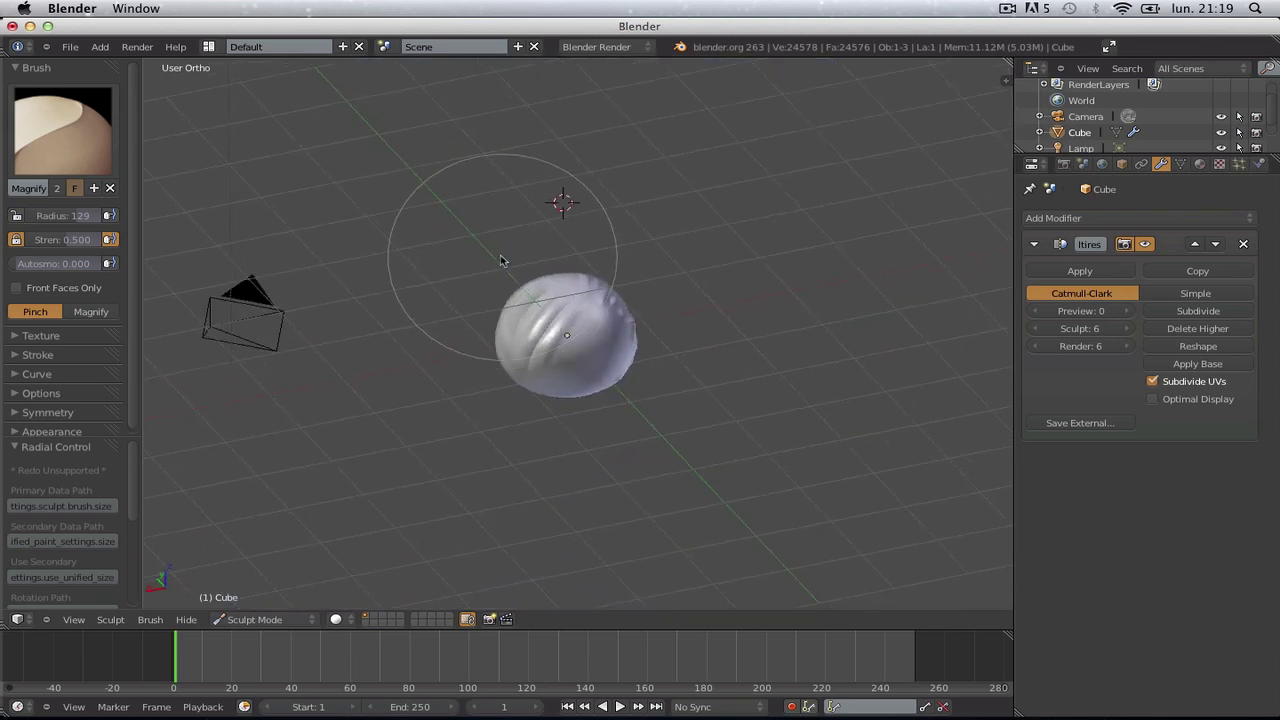
{"action": "scroll", "coordinate": [563, 200], "scroll_direction": "up", "scroll_amount": 7}
{"action": "scroll", "coordinate": [517, 397], "scroll_direction": "down", "scroll_amount": 2}
{"action": "middle_click_drag", "start_coordinate": [519, 366], "coordinate": [523, 391]}
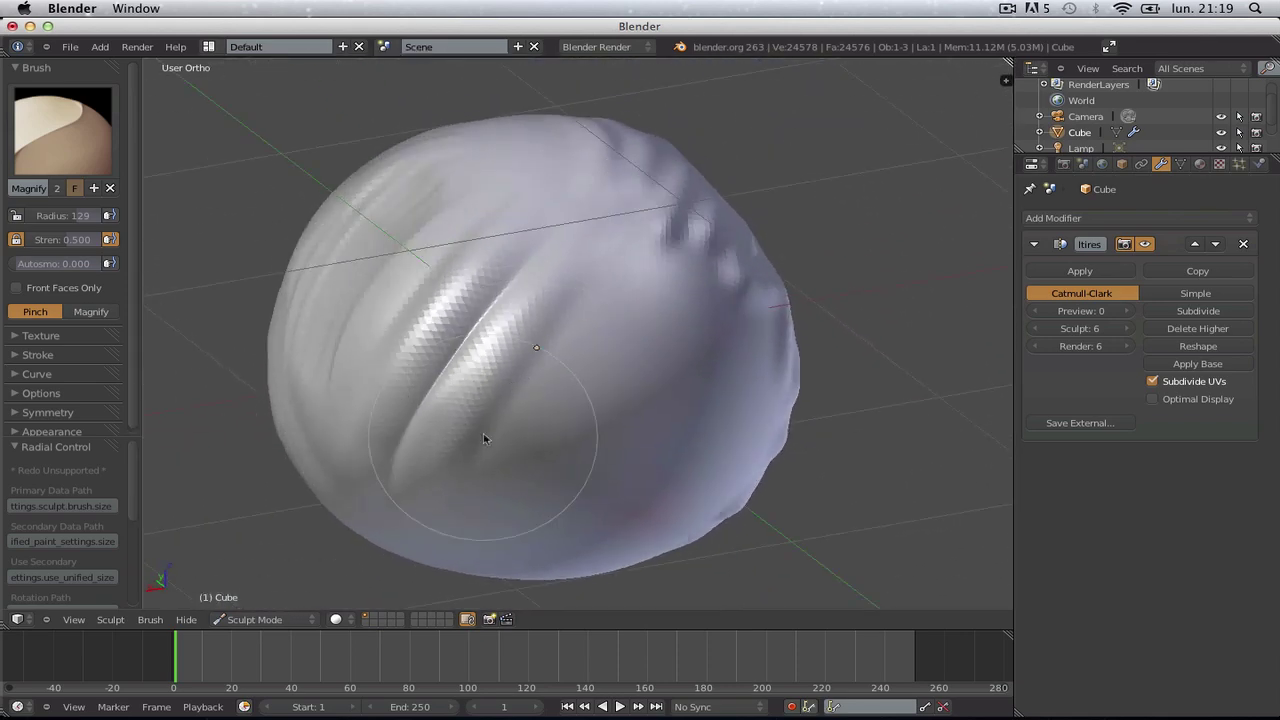
Step: Pinch the crease along its length, including its lower-left end, and nearby creases
{"action": "left_click_drag", "start_coordinate": [563, 286], "coordinate": [423, 447]}
{"action": "mouse_move", "coordinate": [531, 286]}
{"action": "left_mouse_down"}
{"action": "mouse_move", "coordinate": [480, 349]}
{"action": "mouse_move", "coordinate": [401, 370]}
{"action": "mouse_move", "coordinate": [400, 417]}
{"action": "mouse_move", "coordinate": [411, 376]}
{"action": "left_mouse_up"}
{"action": "left_click_drag", "start_coordinate": [519, 262], "coordinate": [517, 269]}
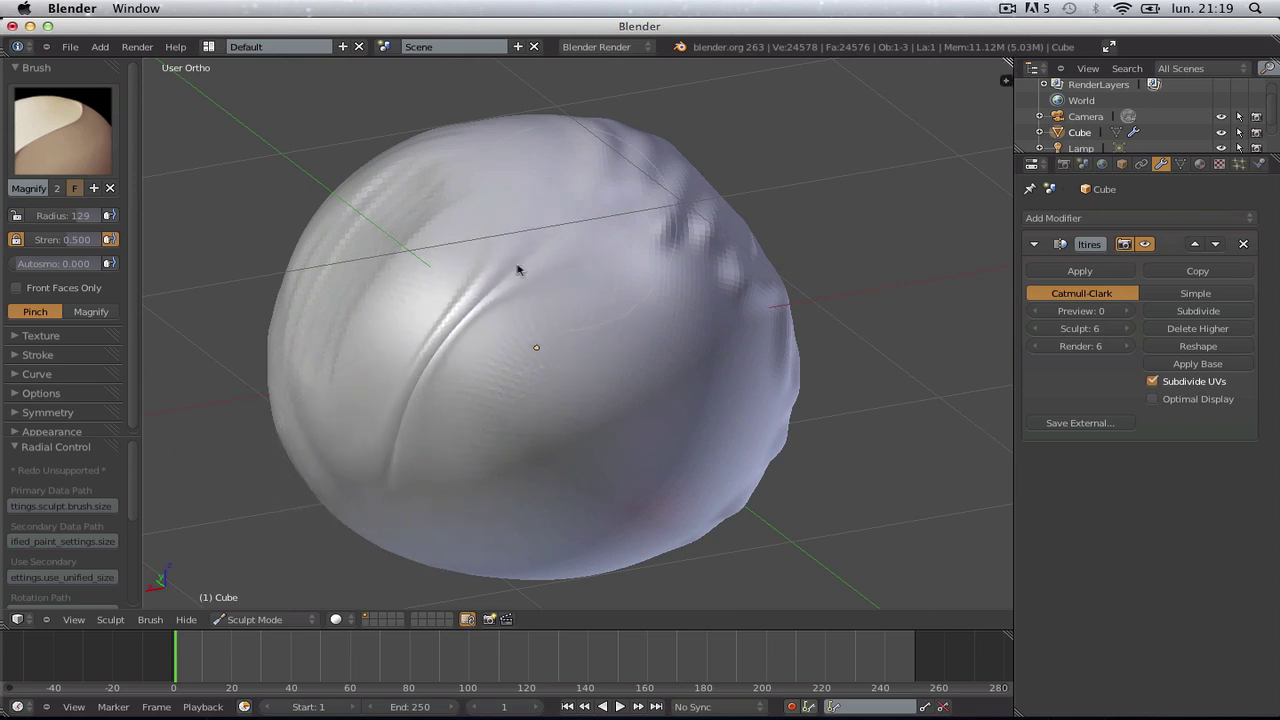
{"action": "middle_click_drag", "start_coordinate": [386, 468], "coordinate": [530, 337]}
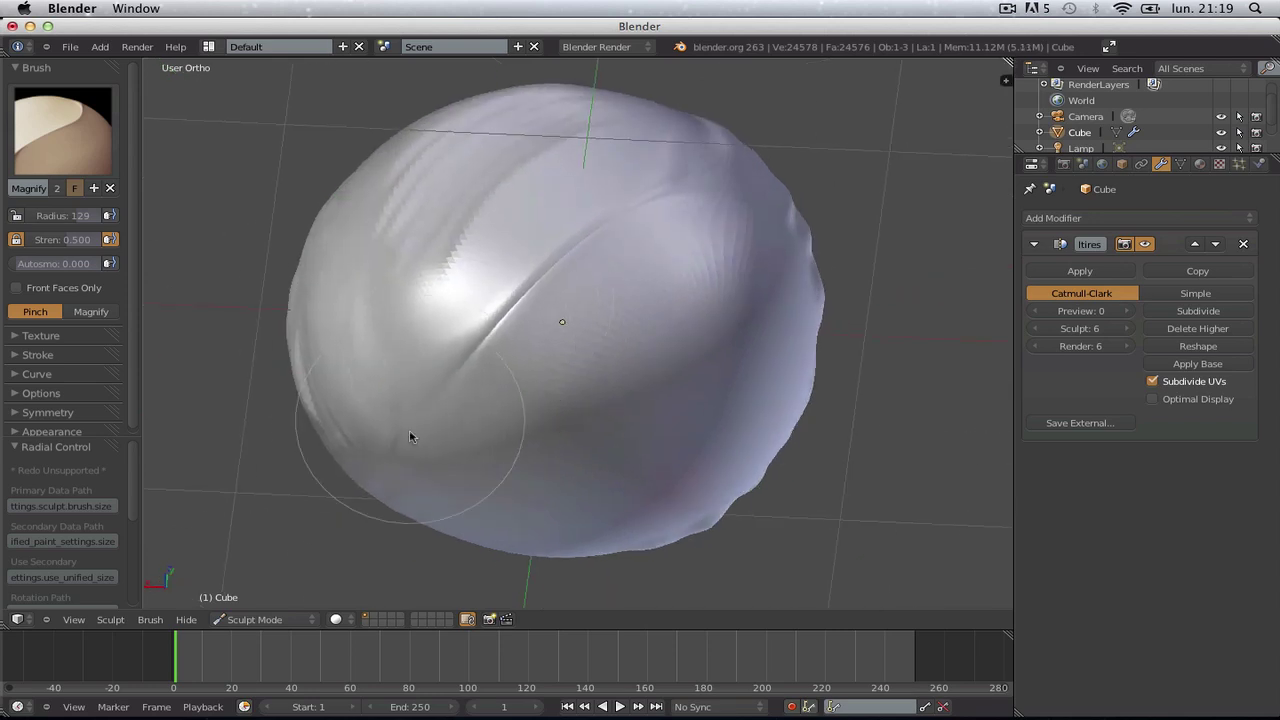
{"action": "mouse_move", "coordinate": [681, 211]}
{"action": "middle_mouse_down"}
{"action": "mouse_move", "coordinate": [523, 280]}
{"action": "mouse_move", "coordinate": [500, 334]}
{"action": "mouse_move", "coordinate": [534, 369]}
{"action": "mouse_move", "coordinate": [529, 223]}
{"action": "mouse_move", "coordinate": [523, 323]}
{"action": "mouse_move", "coordinate": [520, 306]}
{"action": "middle_mouse_up"}
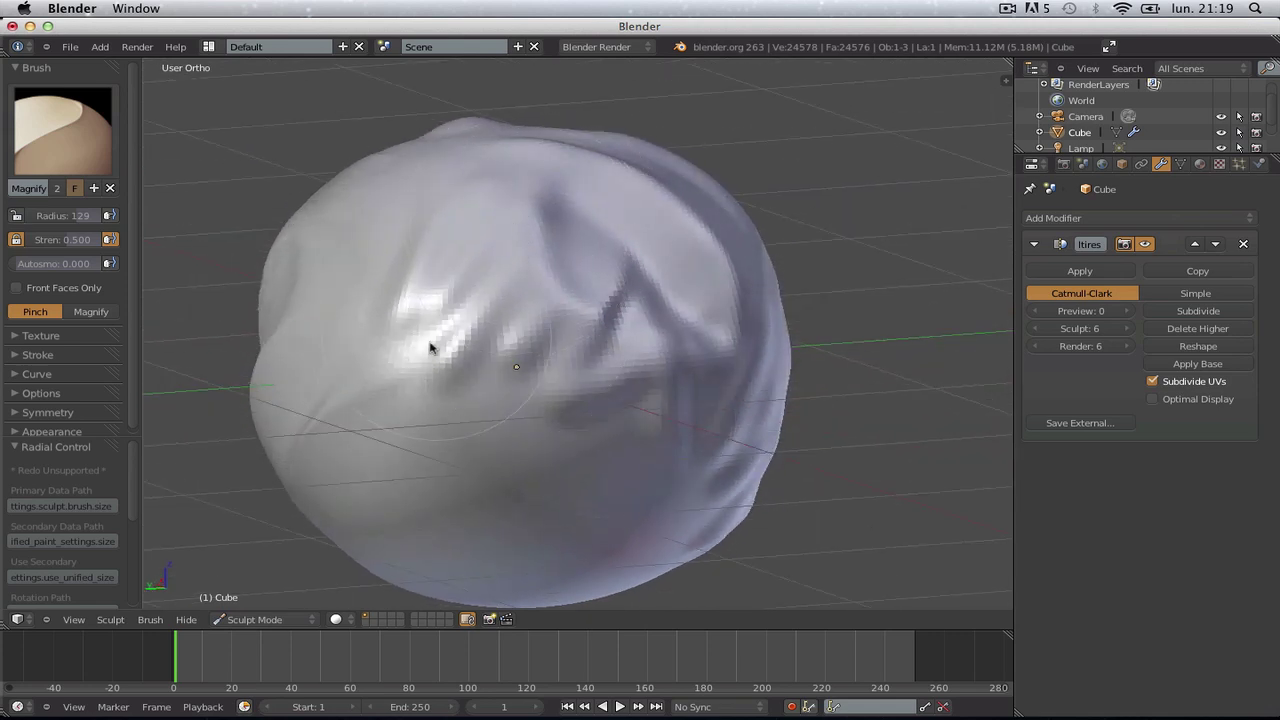
{"action": "left_click_drag", "start_coordinate": [431, 347], "coordinate": [443, 368]}
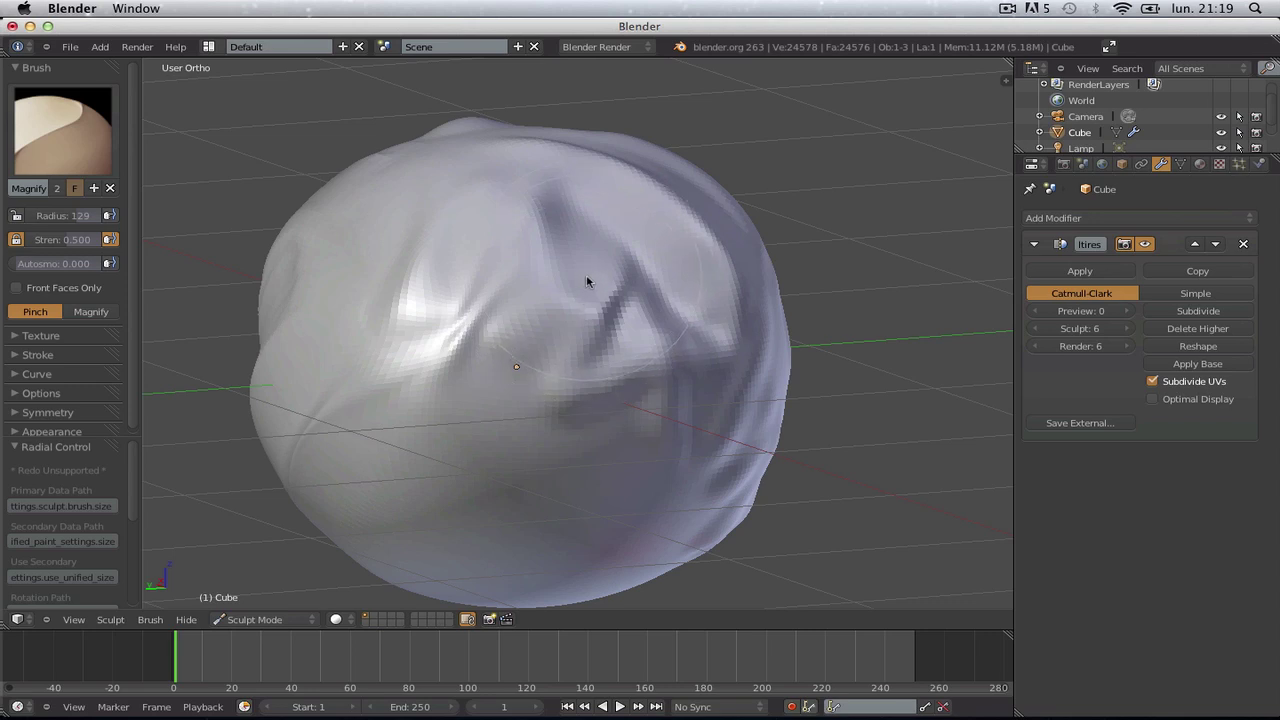
Step: Use the Grab brush at radius 196 to bulge out the blob's left side and top
{"action": "key", "text": "g"}
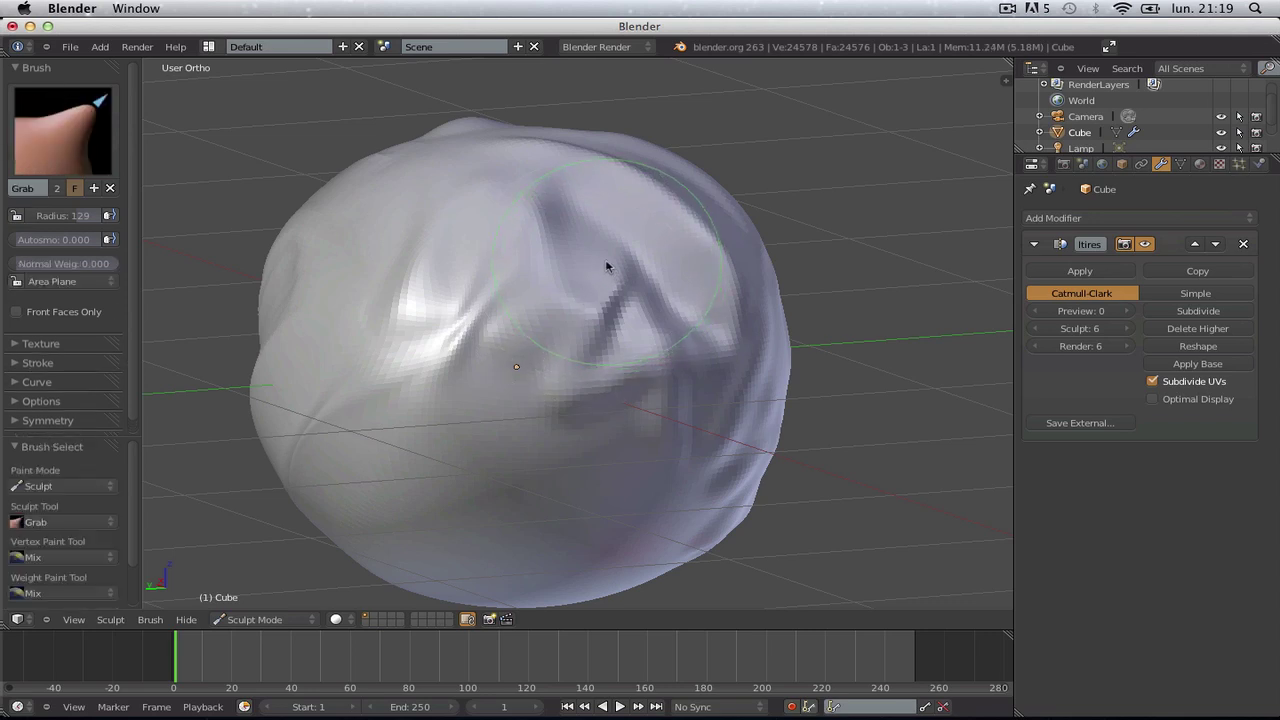
{"action": "key", "text": "f"}
{"action": "left_click", "coordinate": [640, 320]}
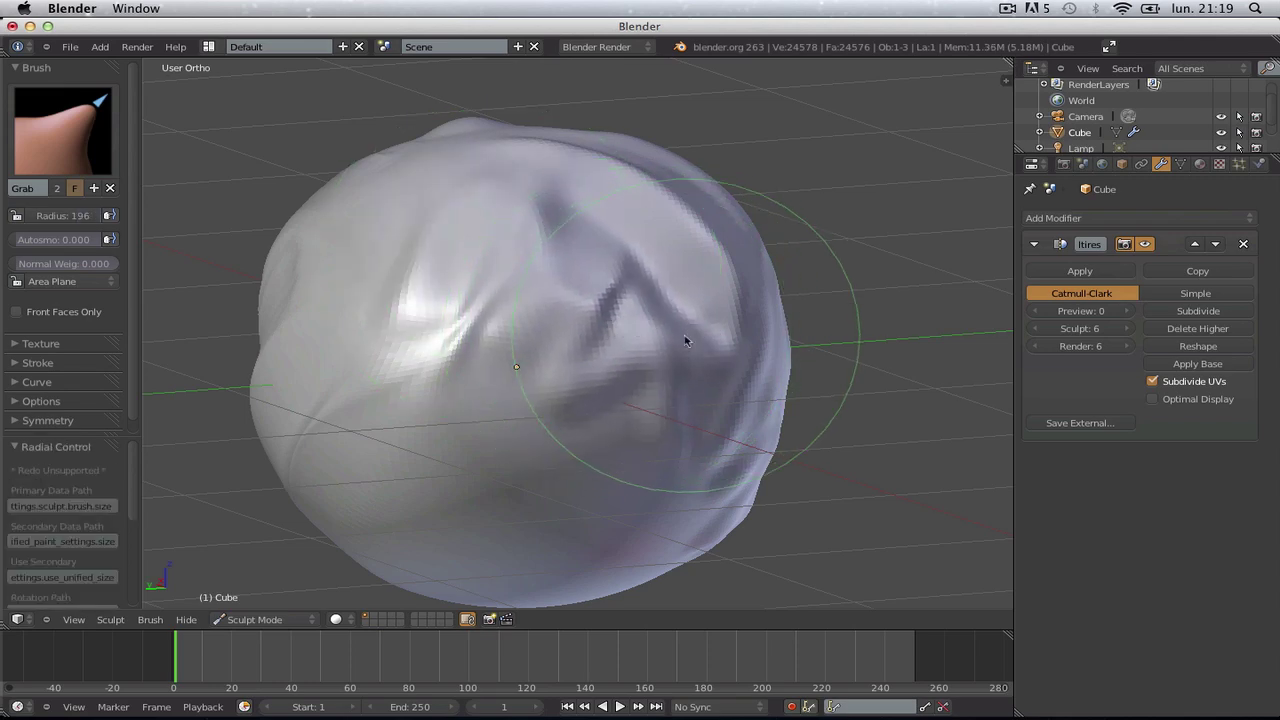
{"action": "scroll", "coordinate": [685, 341], "scroll_direction": "down", "scroll_amount": 3}
{"action": "mouse_move", "coordinate": [586, 294]}
{"action": "middle_mouse_down"}
{"action": "mouse_move", "coordinate": [671, 306]}
{"action": "mouse_move", "coordinate": [655, 364]}
{"action": "mouse_move", "coordinate": [643, 323]}
{"action": "mouse_move", "coordinate": [534, 423]}
{"action": "mouse_move", "coordinate": [596, 472]}
{"action": "mouse_move", "coordinate": [626, 474]}
{"action": "mouse_move", "coordinate": [662, 411]}
{"action": "mouse_move", "coordinate": [596, 426]}
{"action": "middle_mouse_up"}
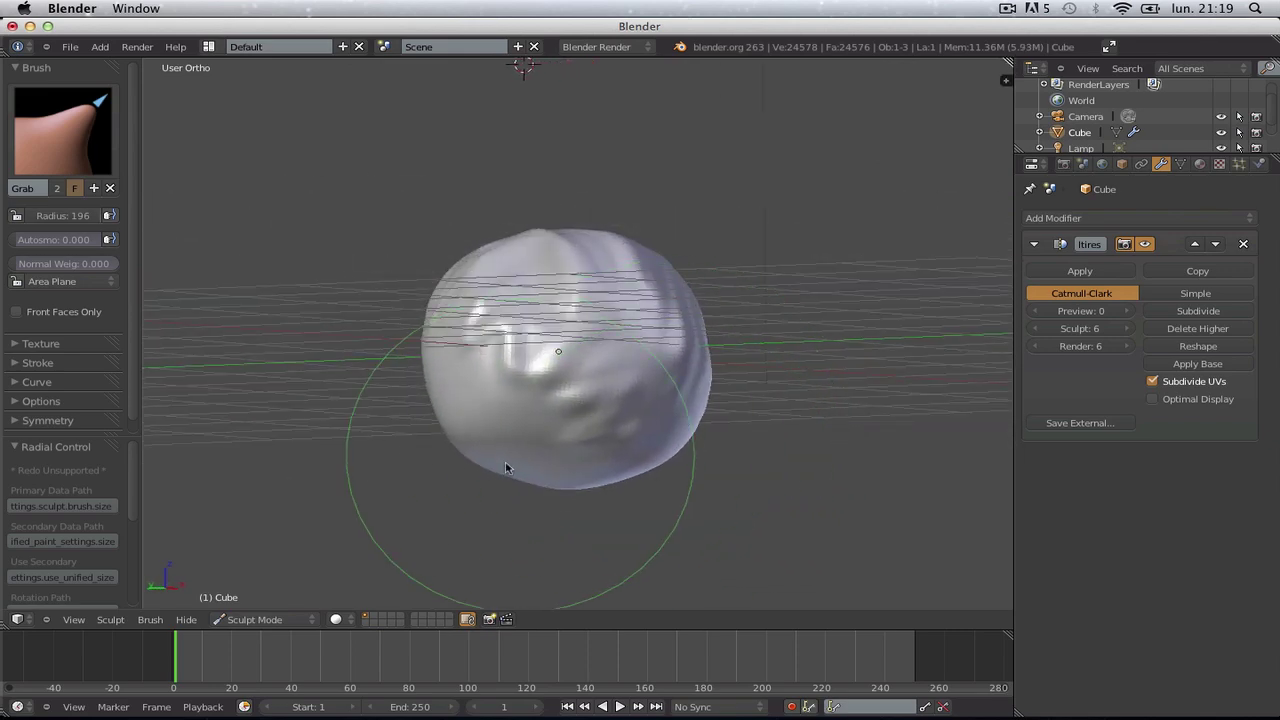
{"action": "mouse_move", "coordinate": [443, 386]}
{"action": "left_mouse_down"}
{"action": "mouse_move", "coordinate": [486, 300]}
{"action": "mouse_move", "coordinate": [570, 318]}
{"action": "left_mouse_up"}
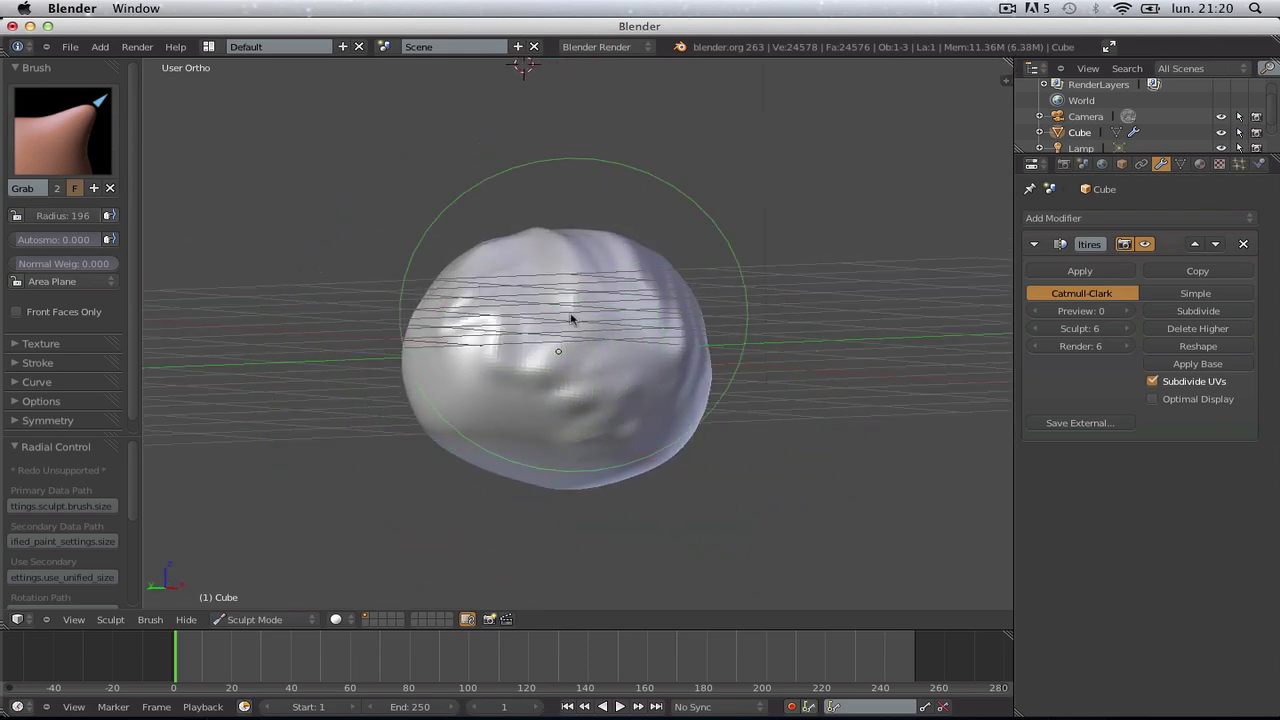
{"action": "middle_click_drag", "start_coordinate": [737, 306], "coordinate": [503, 363]}
{"action": "mouse_move", "coordinate": [629, 391]}
{"action": "middle_mouse_down"}
{"action": "mouse_move", "coordinate": [583, 364]}
{"action": "mouse_move", "coordinate": [591, 331]}
{"action": "mouse_move", "coordinate": [563, 277]}
{"action": "mouse_move", "coordinate": [586, 394]}
{"action": "mouse_move", "coordinate": [579, 324]}
{"action": "mouse_move", "coordinate": [694, 329]}
{"action": "mouse_move", "coordinate": [617, 397]}
{"action": "mouse_move", "coordinate": [605, 330]}
{"action": "mouse_move", "coordinate": [651, 414]}
{"action": "mouse_move", "coordinate": [527, 317]}
{"action": "middle_mouse_up"}
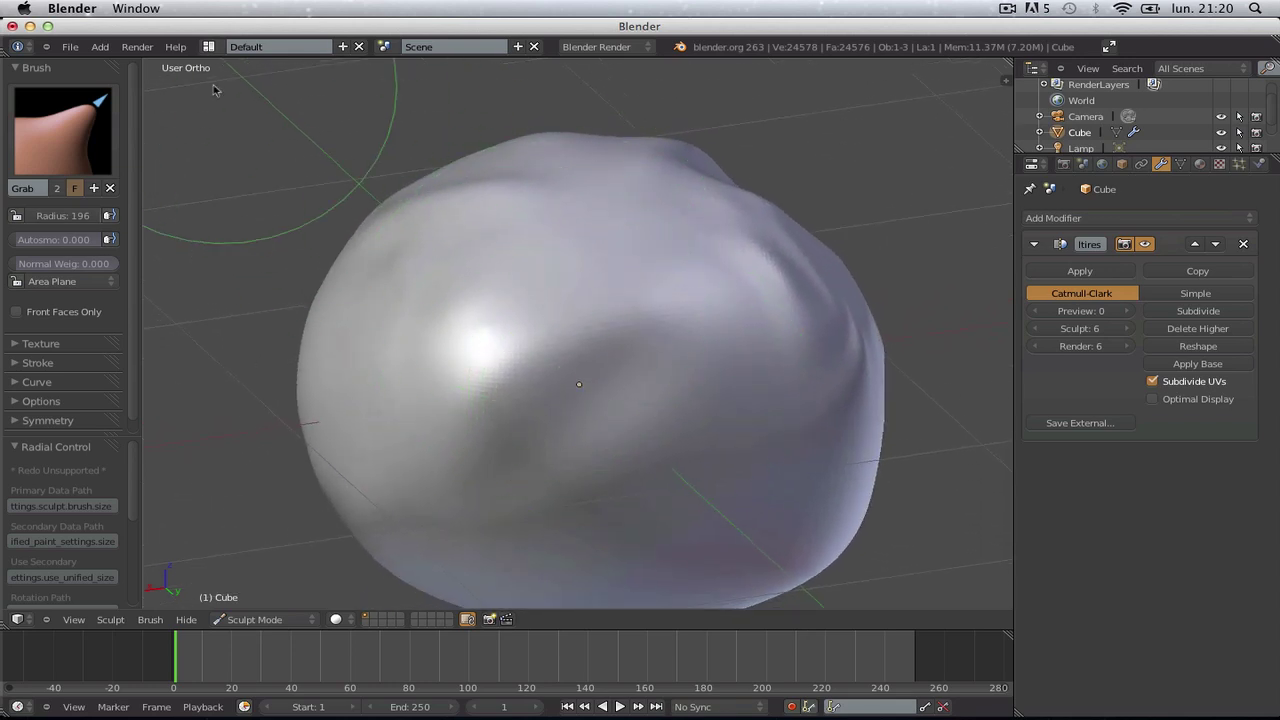
{"action": "left_click", "coordinate": [92, 131]}
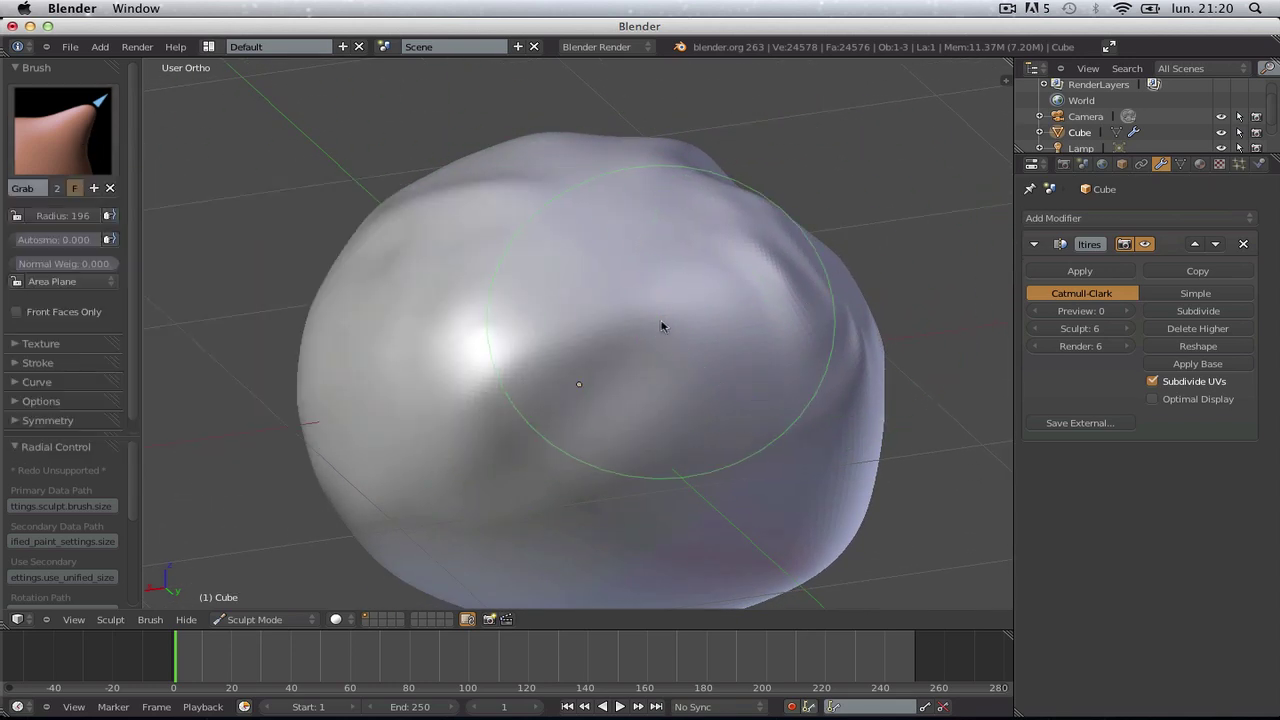
Step: Switch to the Clay brush with radius 145 and lay a first clay stroke on the blob
{"action": "key", "text": "x"}
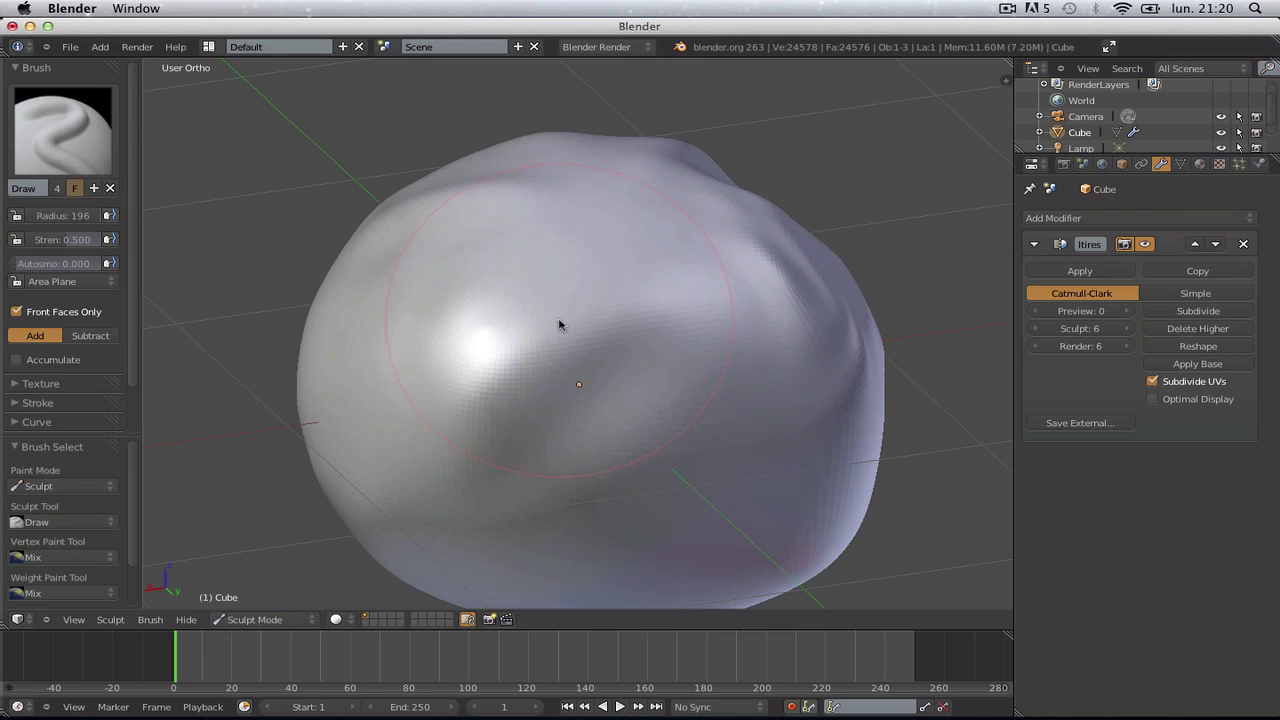
{"action": "key", "text": "c"}
{"action": "key", "text": "f"}
{"action": "left_click", "coordinate": [546, 312]}
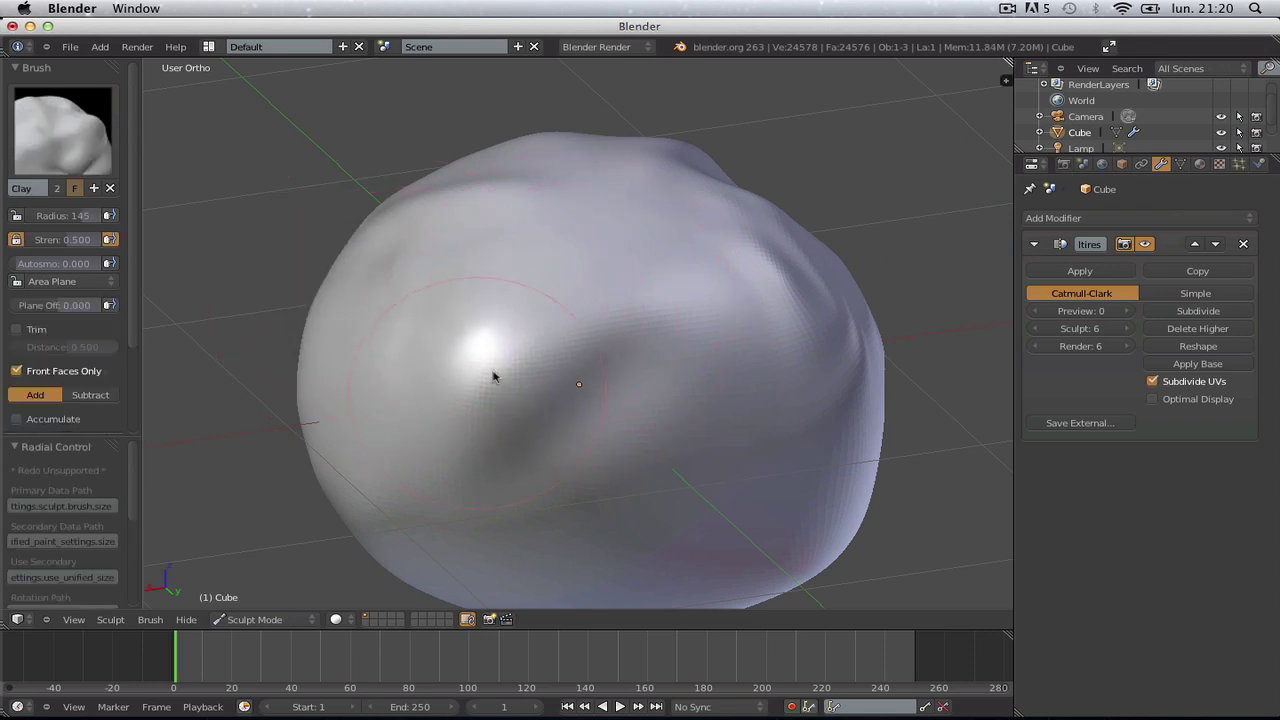
{"action": "left_click_drag", "start_coordinate": [636, 398], "coordinate": [669, 329]}
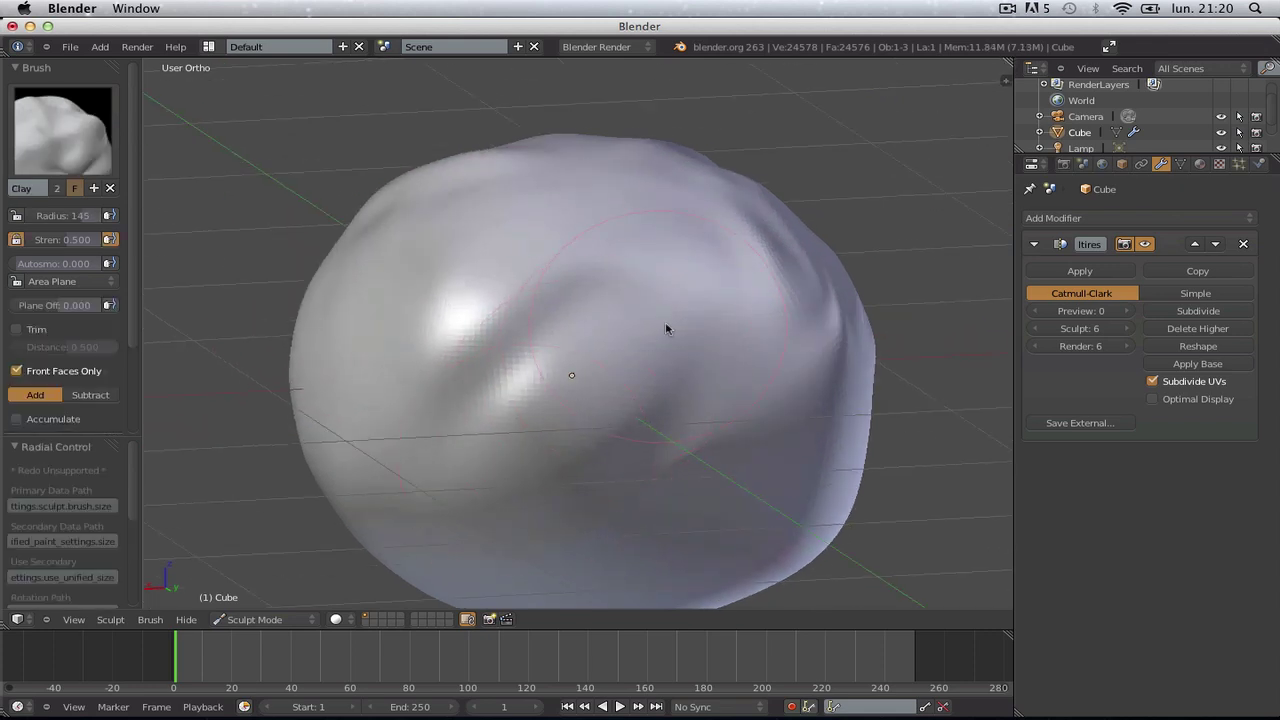
{"action": "mouse_move", "coordinate": [669, 329]}
{"action": "middle_mouse_down"}
{"action": "mouse_move", "coordinate": [489, 301]}
{"action": "mouse_move", "coordinate": [507, 330]}
{"action": "middle_mouse_up"}
{"action": "scroll", "coordinate": [572, 451], "scroll_direction": "down", "scroll_amount": 3}
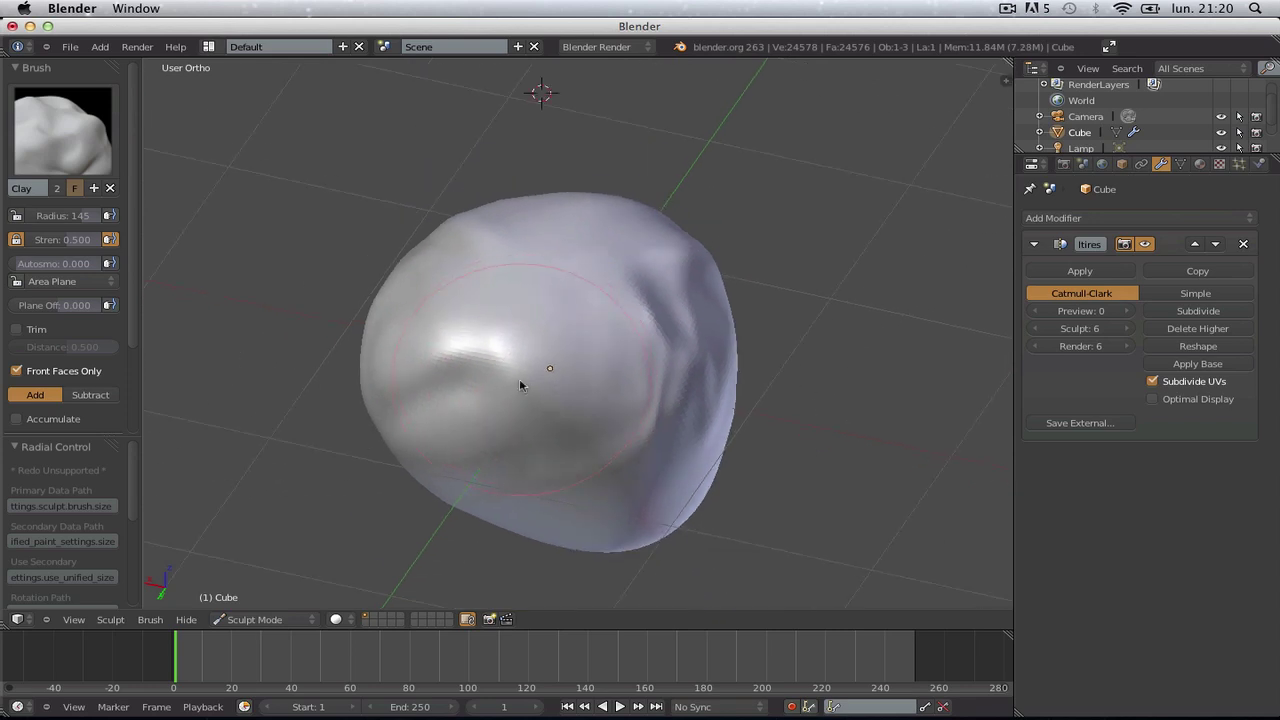
{"action": "scroll", "coordinate": [520, 380], "scroll_direction": "down", "scroll_amount": 2}
{"action": "scroll", "coordinate": [651, 366], "scroll_direction": "up", "scroll_amount": 8}
Step: Add more clay strokes across the blob's surface and front
{"action": "mouse_move", "coordinate": [456, 380]}
{"action": "left_mouse_down"}
{"action": "mouse_move", "coordinate": [449, 329]}
{"action": "mouse_move", "coordinate": [466, 400]}
{"action": "mouse_move", "coordinate": [405, 496]}
{"action": "mouse_move", "coordinate": [566, 306]}
{"action": "mouse_move", "coordinate": [366, 534]}
{"action": "left_mouse_up"}
{"action": "scroll", "coordinate": [450, 440], "scroll_direction": "down", "scroll_amount": 6}
{"action": "scroll", "coordinate": [634, 363], "scroll_direction": "up", "scroll_amount": 1}
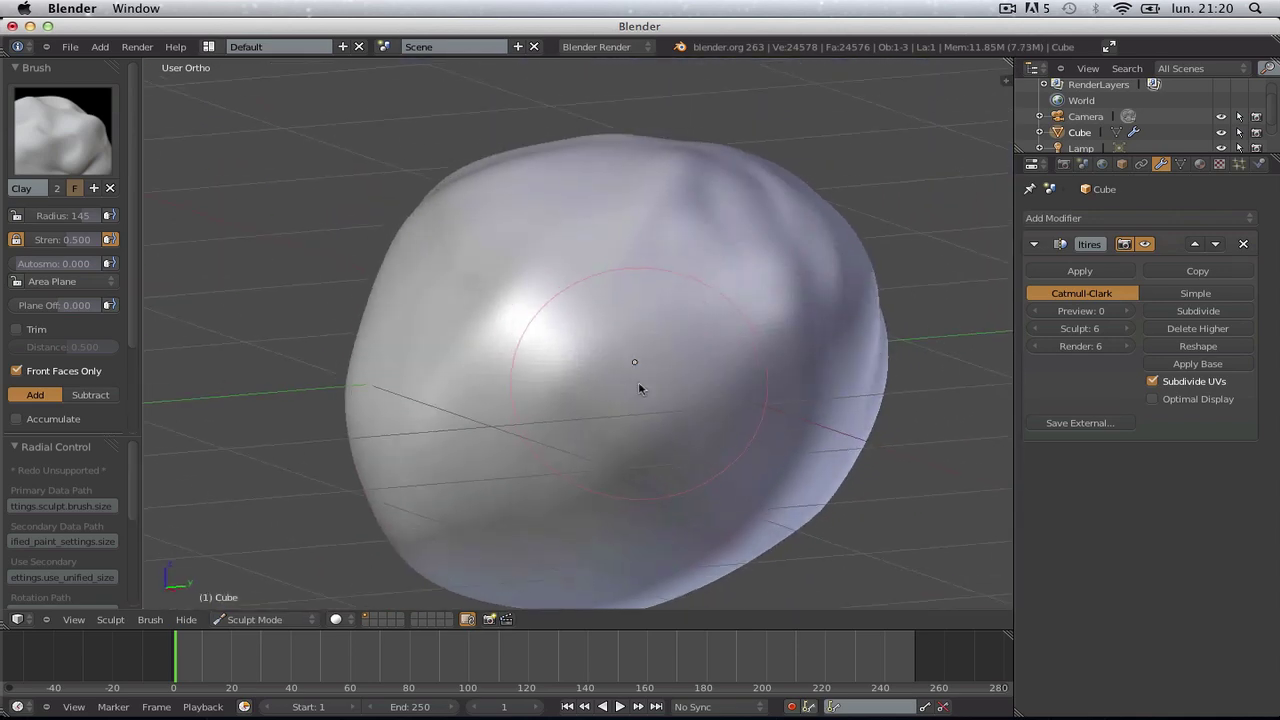
{"action": "scroll", "coordinate": [640, 362], "scroll_direction": "up", "scroll_amount": 4}
{"action": "left_click_drag", "start_coordinate": [643, 360], "coordinate": [565, 420]}
{"action": "scroll", "coordinate": [565, 420], "scroll_direction": "down", "scroll_amount": 6}
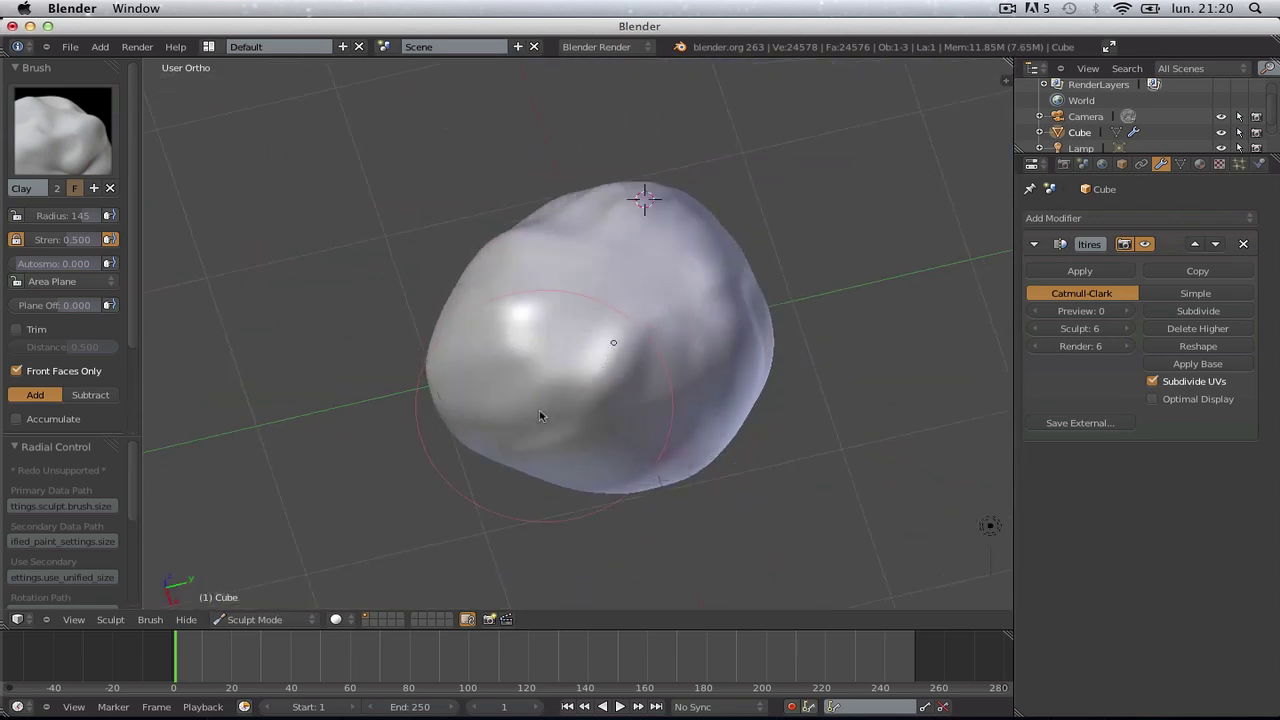
{"action": "mouse_move", "coordinate": [543, 414]}
{"action": "middle_mouse_down"}
{"action": "mouse_move", "coordinate": [889, 286]}
{"action": "mouse_move", "coordinate": [529, 309]}
{"action": "mouse_move", "coordinate": [591, 222]}
{"action": "middle_mouse_up"}
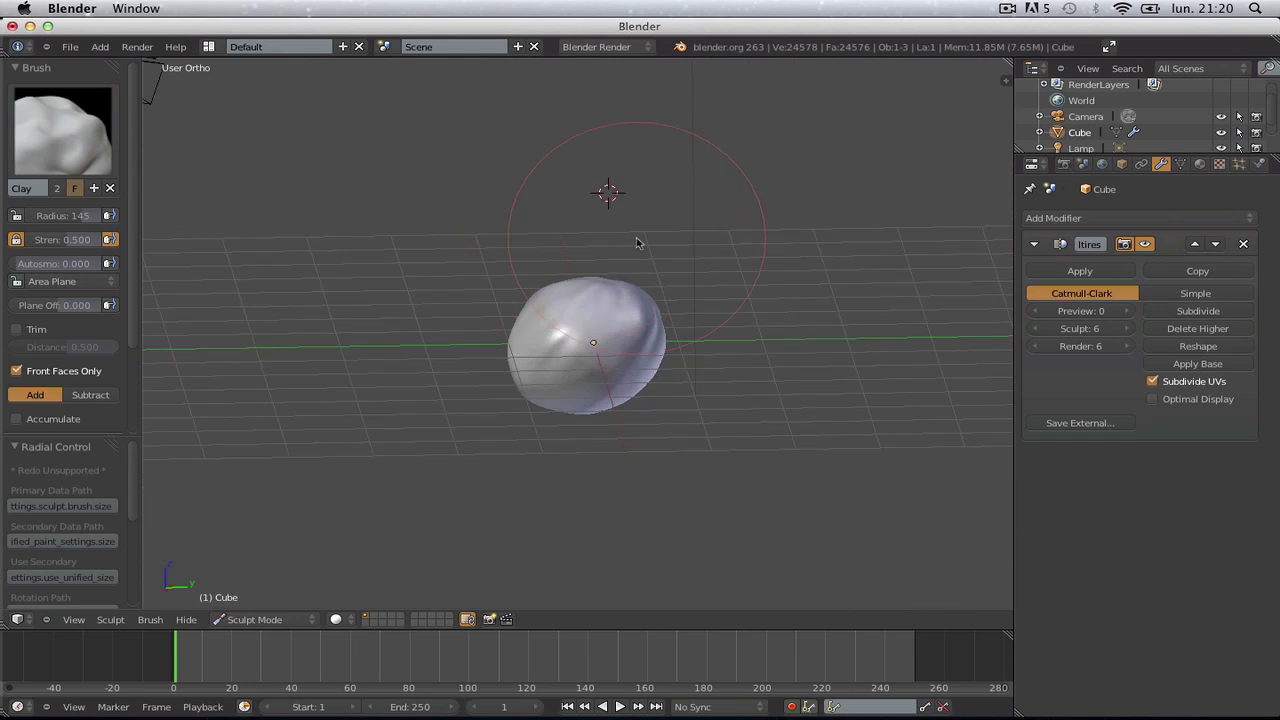
Step: Open the recent file Perso0.blend containing the low-poly human figure
{"action": "scroll", "coordinate": [600, 210], "scroll_direction": "up", "scroll_amount": 2}
{"action": "scroll", "coordinate": [563, 174], "scroll_direction": "up", "scroll_amount": 2}
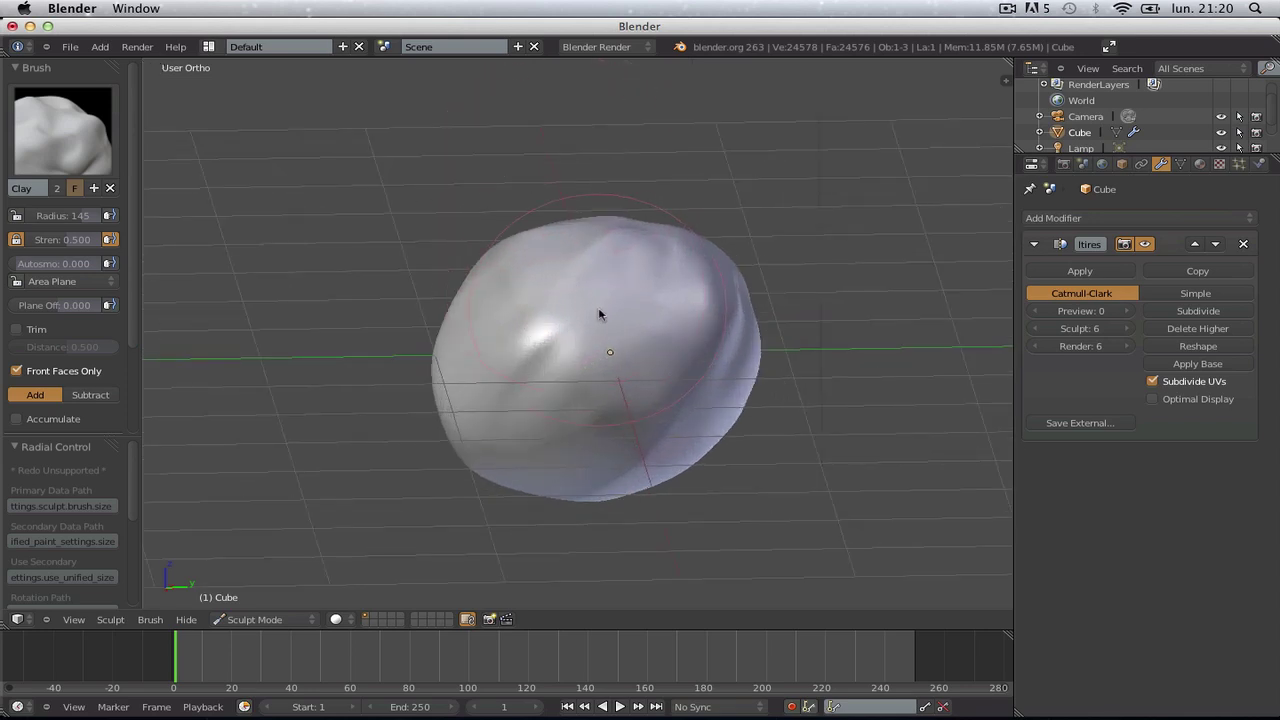
{"action": "left_click", "coordinate": [75, 48]}
{"action": "mouse_move", "coordinate": [103, 95]}
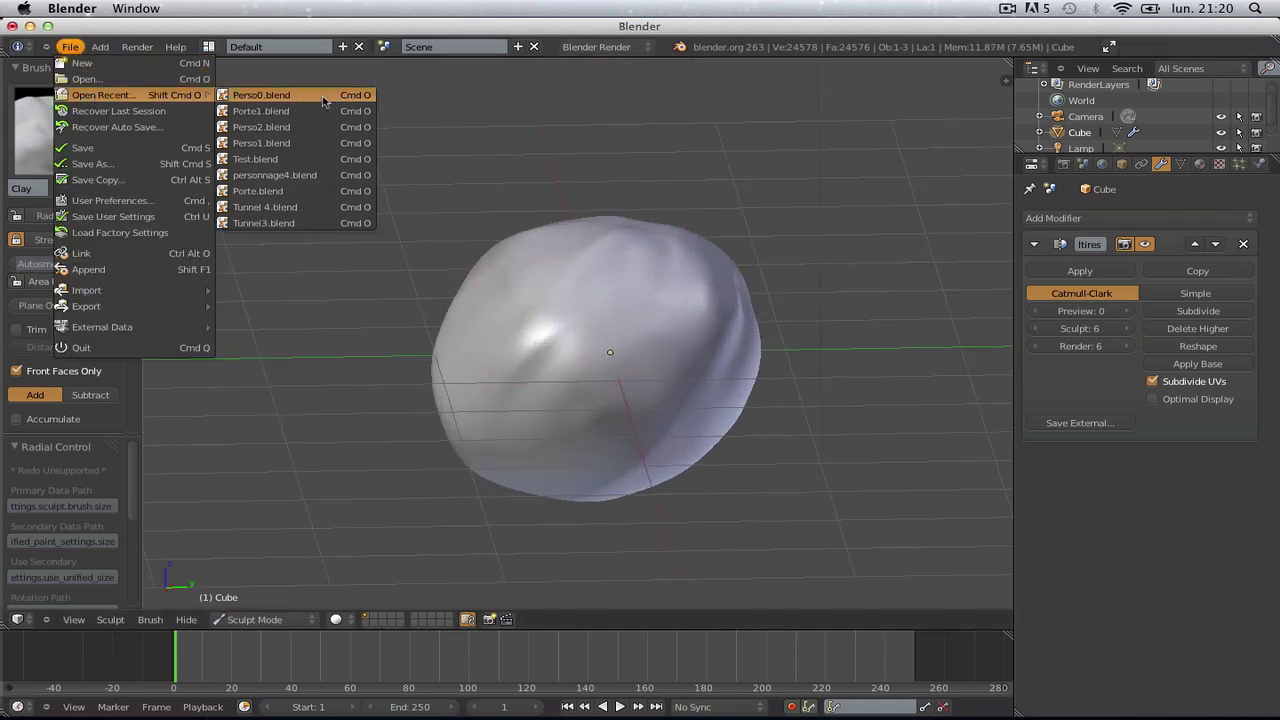
{"action": "left_click", "coordinate": [262, 95]}
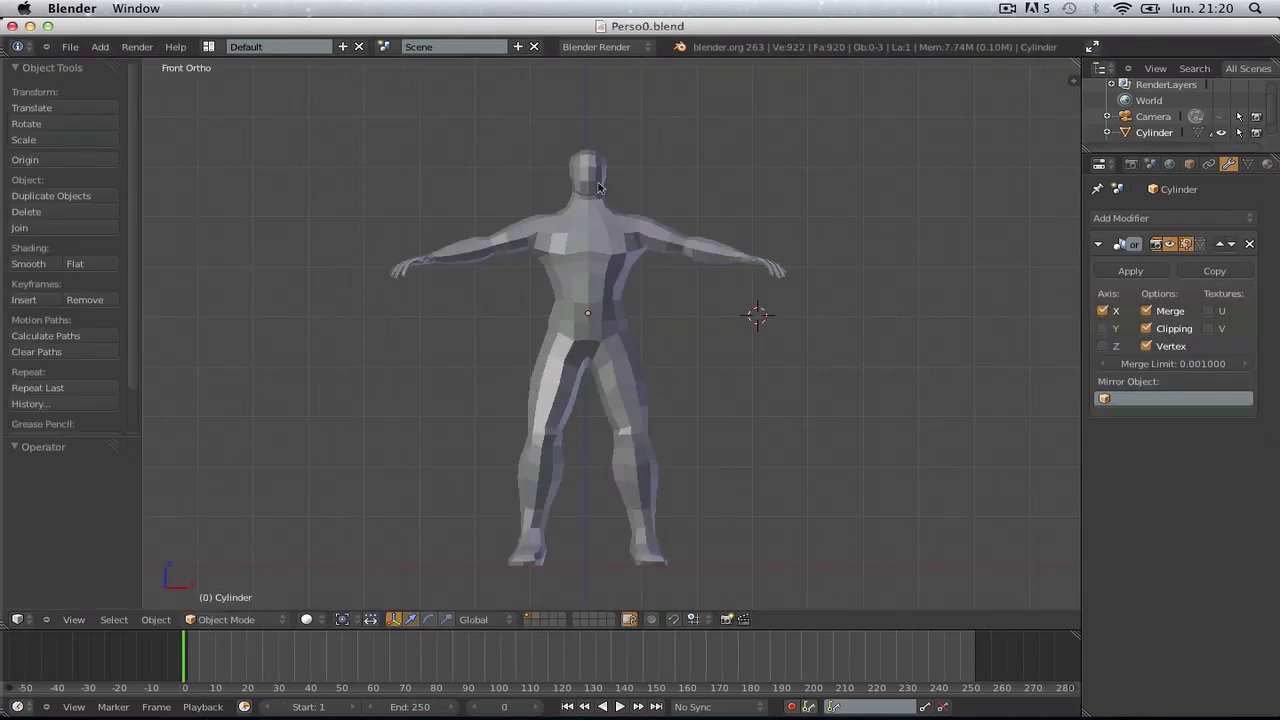
Step: Enter Edit Mode on the human mesh with no vertices selected
{"action": "scroll", "coordinate": [630, 205], "scroll_direction": "up", "scroll_amount": 1}
{"action": "scroll", "coordinate": [636, 215], "scroll_direction": "down", "scroll_amount": 1}
{"action": "key", "text": "Tab"}
{"action": "key", "text": "a"}
{"action": "scroll", "coordinate": [676, 248], "scroll_direction": "up", "scroll_amount": 2}
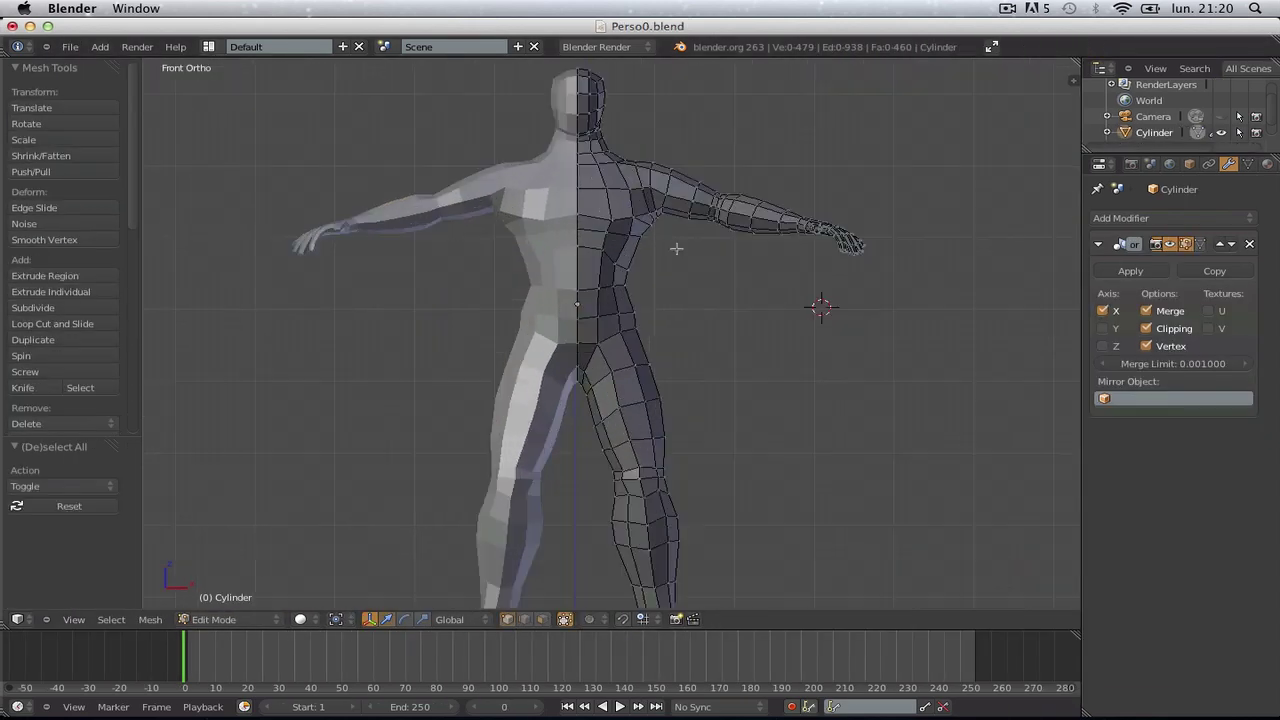
{"action": "key", "text": "Tab"}
{"action": "scroll", "coordinate": [700, 250], "scroll_direction": "up", "scroll_amount": 2}
{"action": "scroll", "coordinate": [606, 403], "scroll_direction": "down", "scroll_amount": 1}
{"action": "scroll", "coordinate": [591, 434], "scroll_direction": "up", "scroll_amount": 3}
{"action": "key", "text": "Tab"}
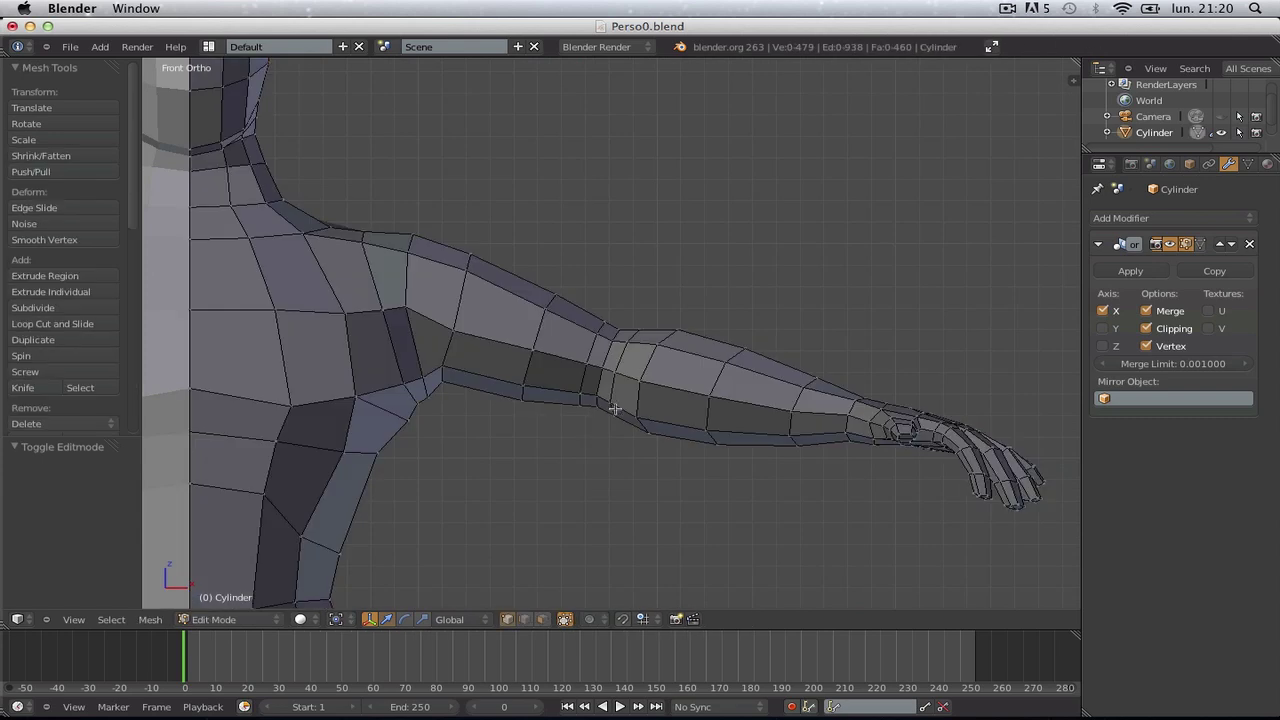
{"action": "scroll", "coordinate": [614, 408], "scroll_direction": "down", "scroll_amount": 4}
{"action": "scroll", "coordinate": [590, 381], "scroll_direction": "up", "scroll_amount": 2}
{"action": "scroll", "coordinate": [620, 320], "scroll_direction": "up", "scroll_amount": 3}
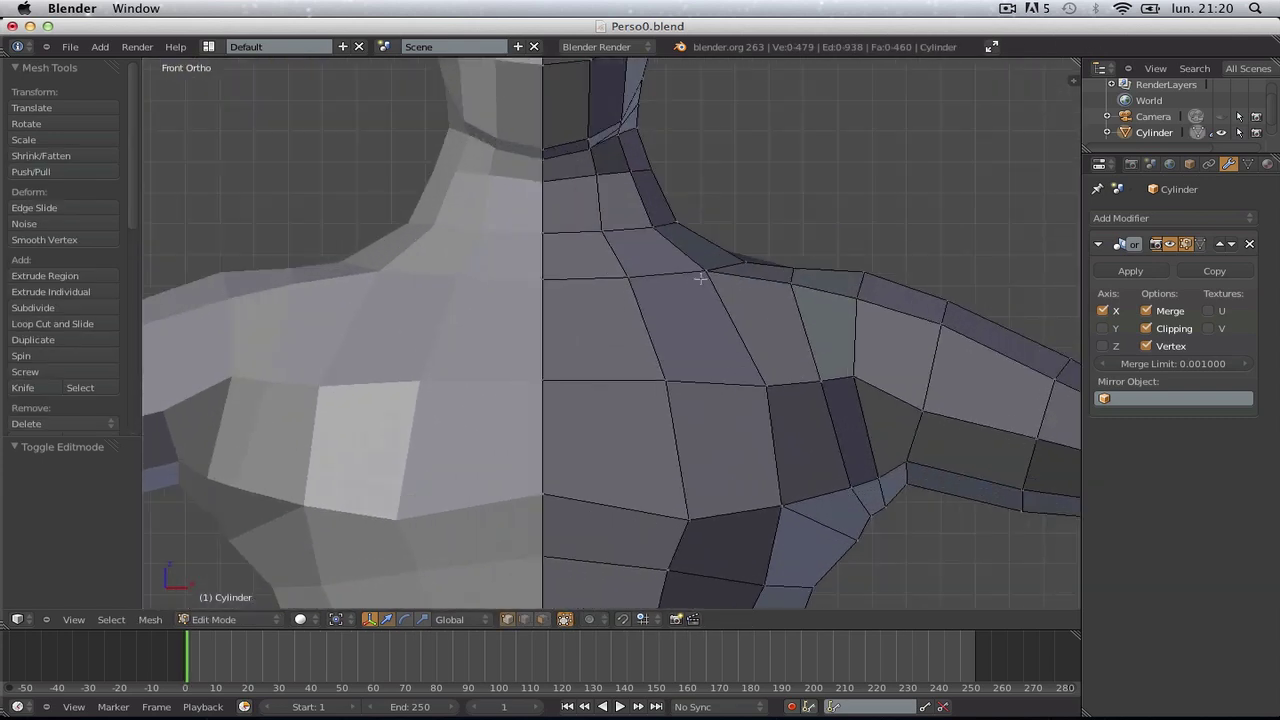
{"action": "scroll", "coordinate": [651, 254], "scroll_direction": "down", "scroll_amount": 1}
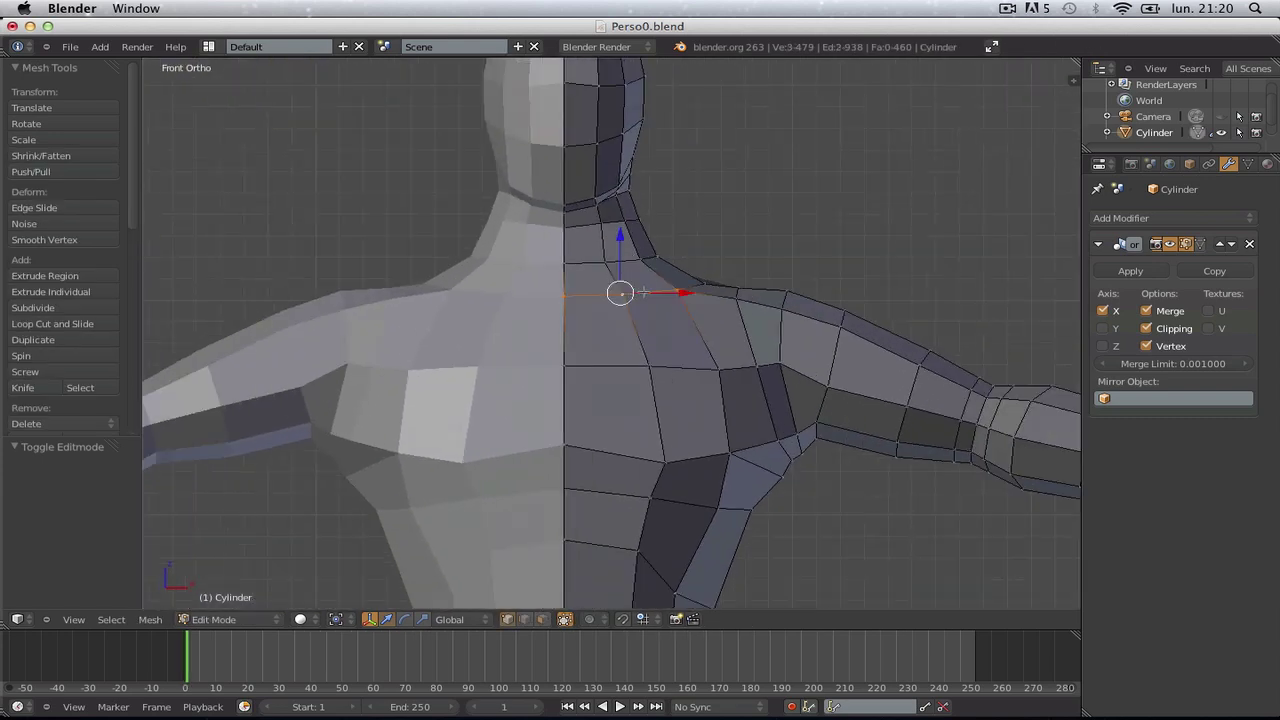
{"action": "key", "text": "a"}
Step: Rip the neck loop from the shoulders and select just the head and neck
{"action": "middle_click_drag", "start_coordinate": [731, 262], "coordinate": [764, 262]}
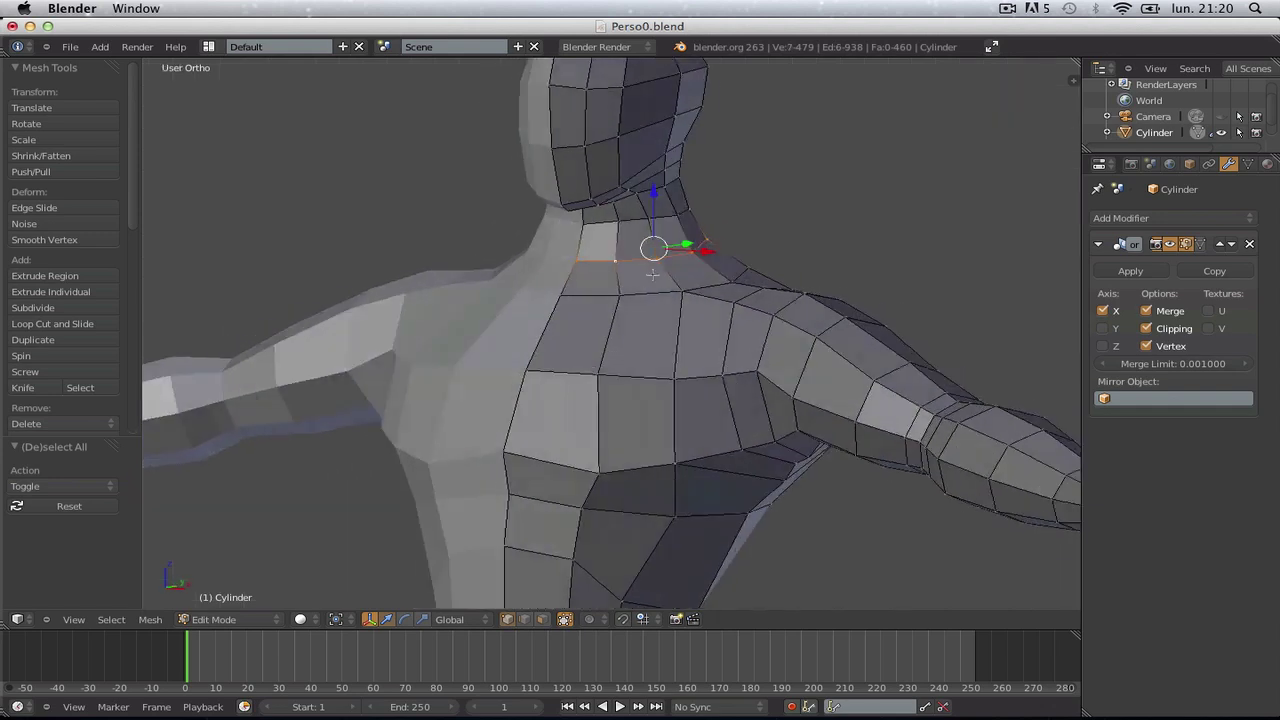
{"action": "key", "text": "e"}
{"action": "left_click", "coordinate": [764, 262]}
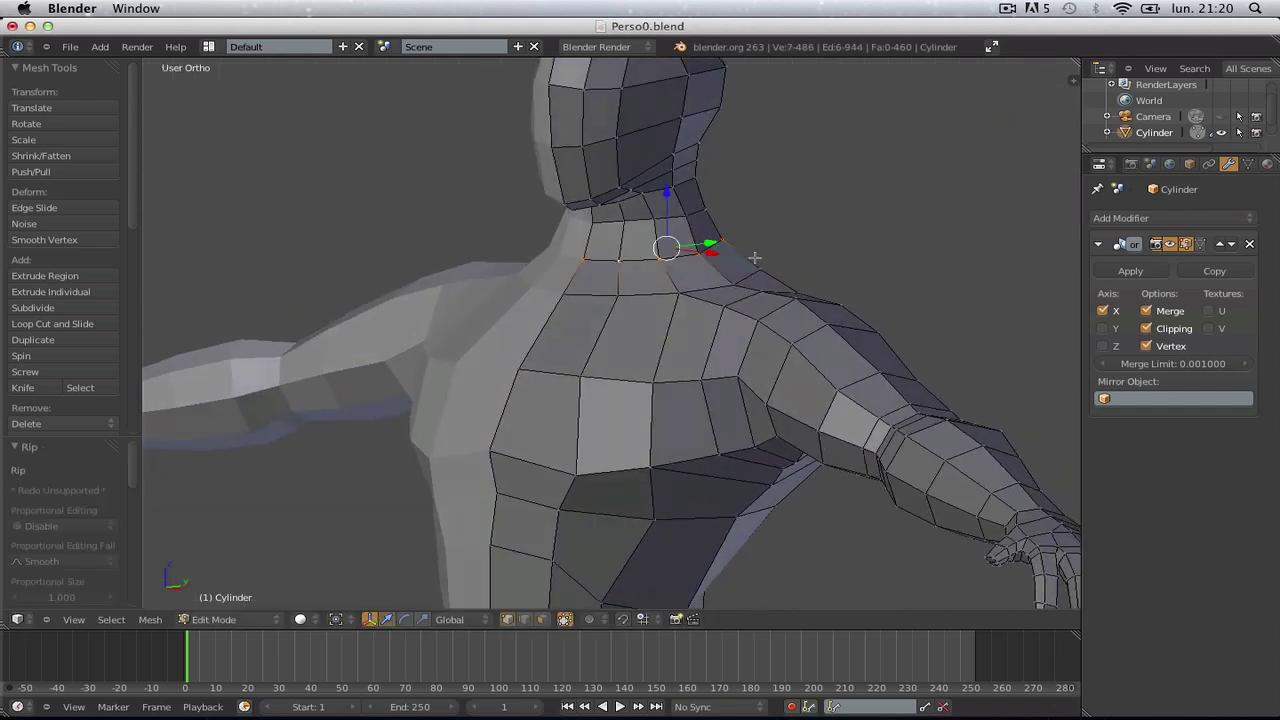
{"action": "key", "text": "a"}
{"action": "key", "text": "l"}
{"action": "key", "text": "l"}
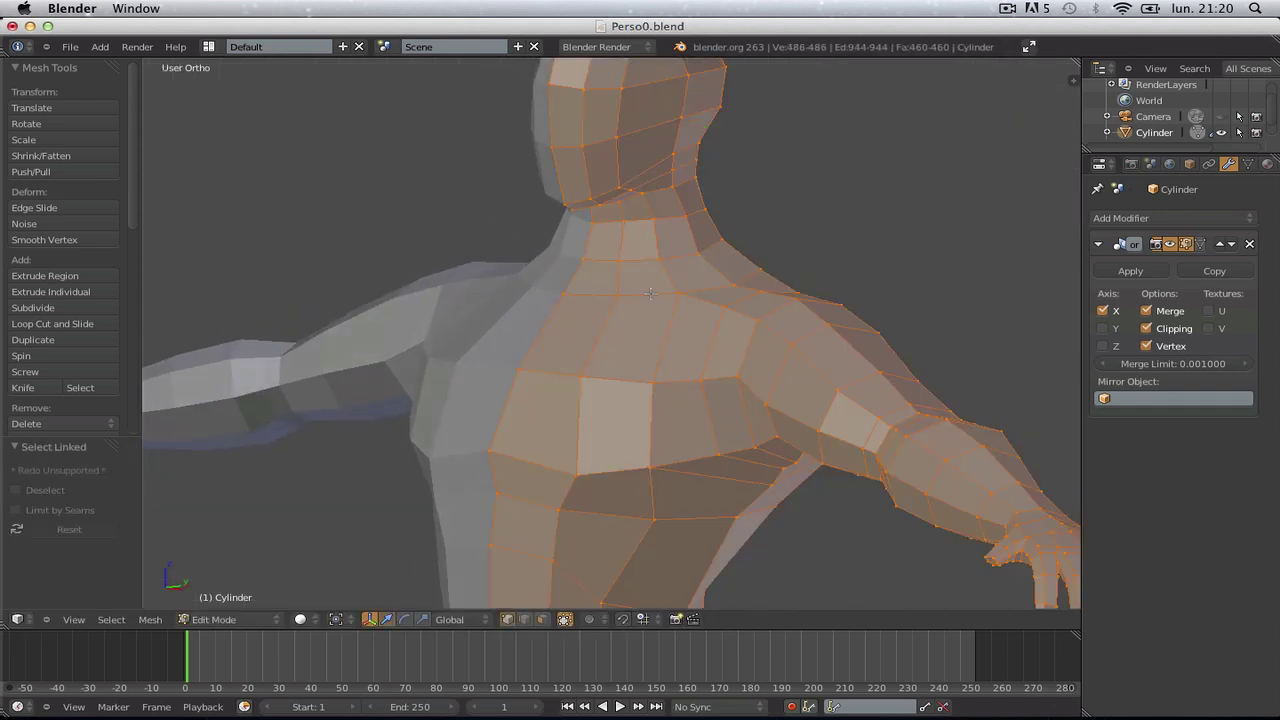
{"action": "key", "text": "ctrl+z"}
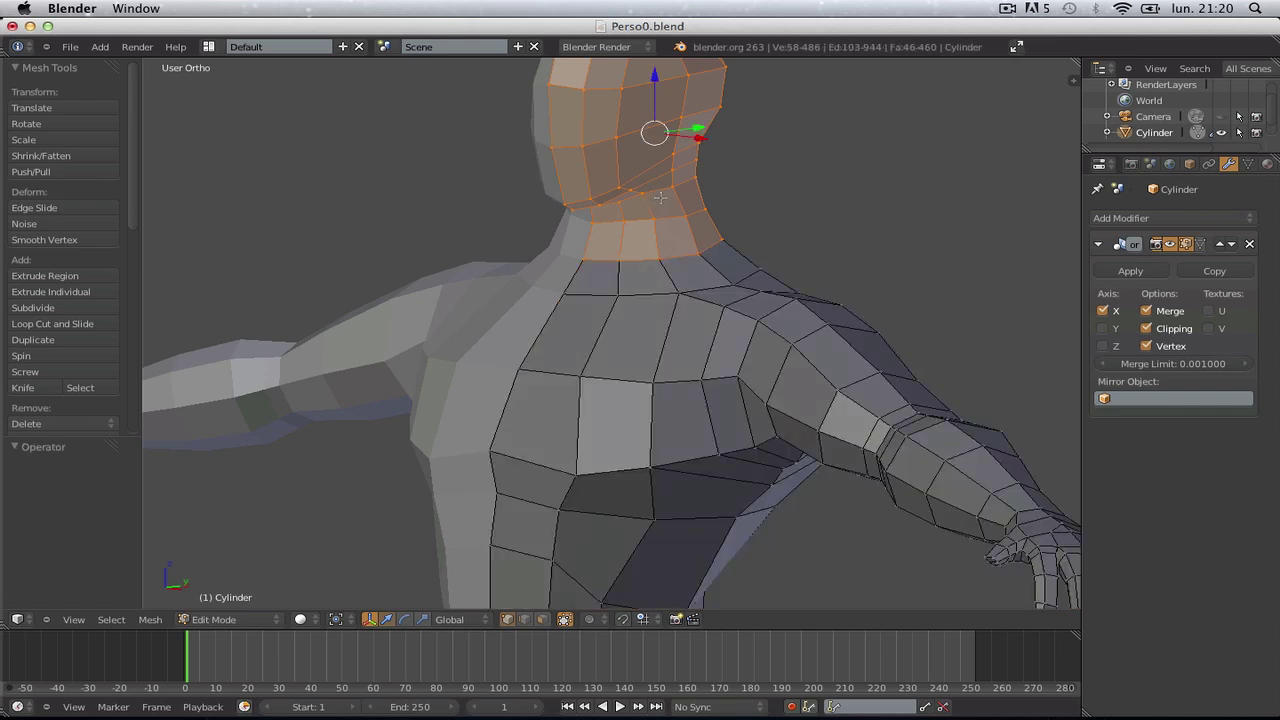
Step: Separate the selected head and neck into their own object, Cylinder.001
{"action": "key", "text": "p"}
{"action": "left_click", "coordinate": [620, 231]}
{"action": "scroll", "coordinate": [632, 233], "scroll_direction": "down", "scroll_amount": 3}
Step: Select the body object and enter its Edit Mode in front view
{"action": "key", "text": "Tab"}
{"action": "right_click", "coordinate": [632, 233]}
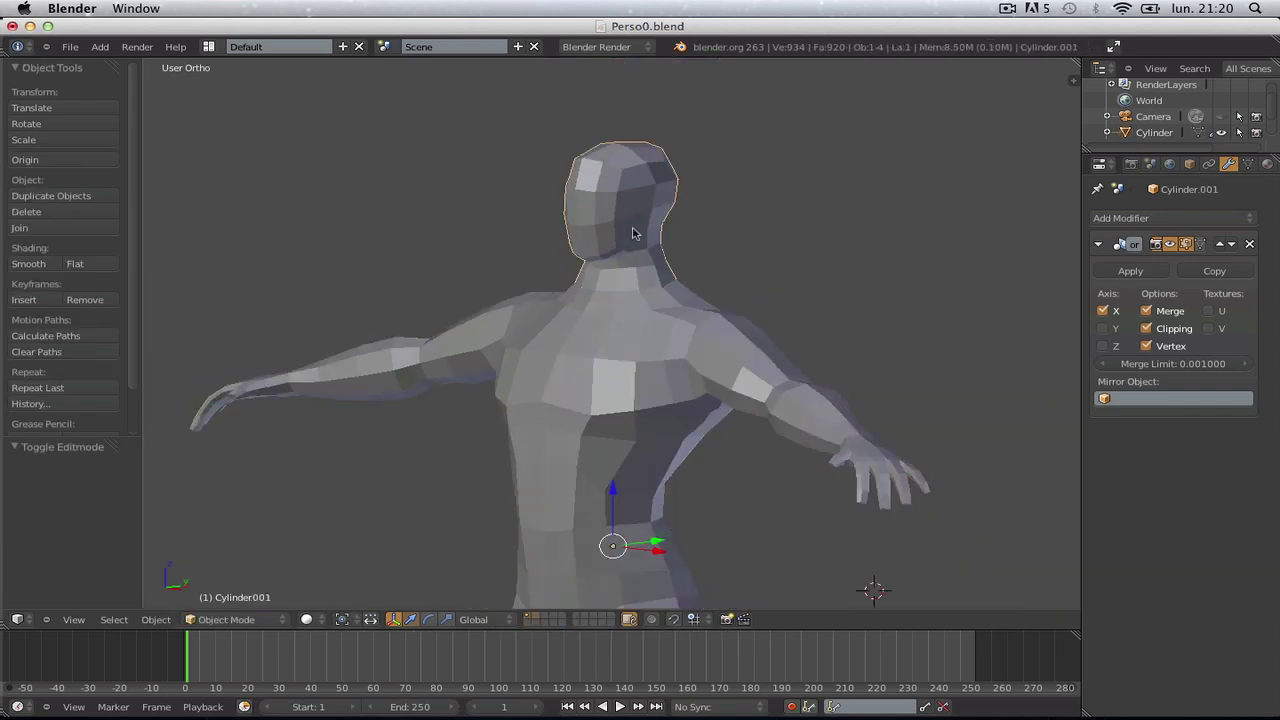
{"action": "key", "text": "Tab"}
{"action": "key", "text": "Tab"}
{"action": "right_click", "coordinate": [640, 341]}
{"action": "key", "text": "Tab"}
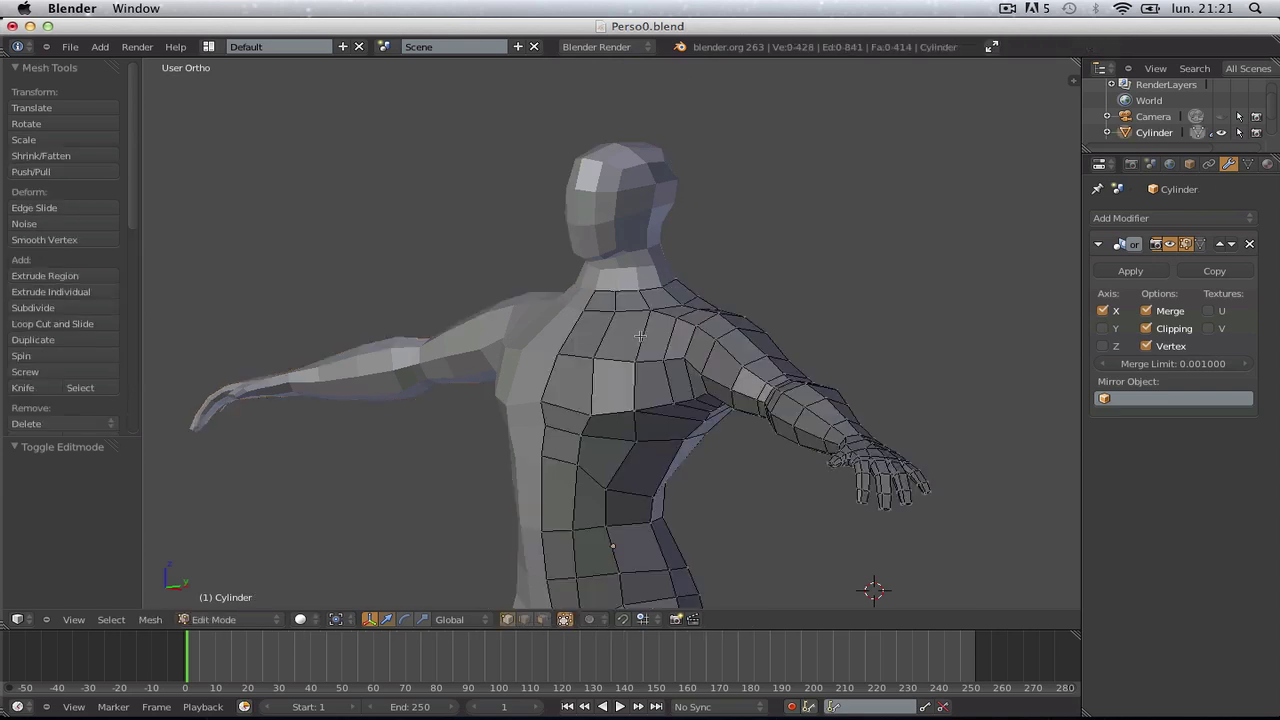
{"action": "key", "text": "KP_1"}
{"action": "scroll", "coordinate": [640, 341], "scroll_direction": "up", "scroll_amount": 2}
{"action": "scroll", "coordinate": [708, 398], "scroll_direction": "up", "scroll_amount": 2}
{"action": "scroll", "coordinate": [708, 398], "scroll_direction": "up", "scroll_amount": 2}
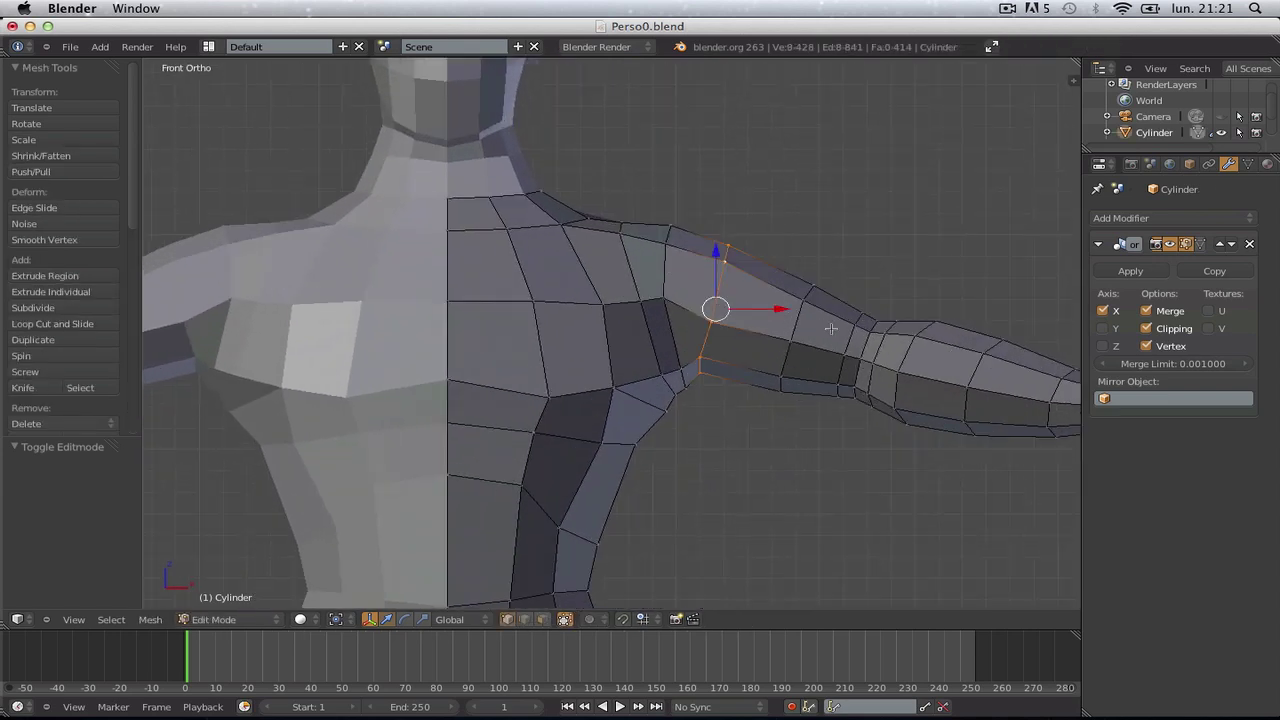
Step: Rip the upper-arm edge loop and select the detached arm and hand
{"action": "key", "text": "a"}
{"action": "key", "text": "a"}
{"action": "scroll", "coordinate": [830, 328], "scroll_direction": "down", "scroll_amount": 3}
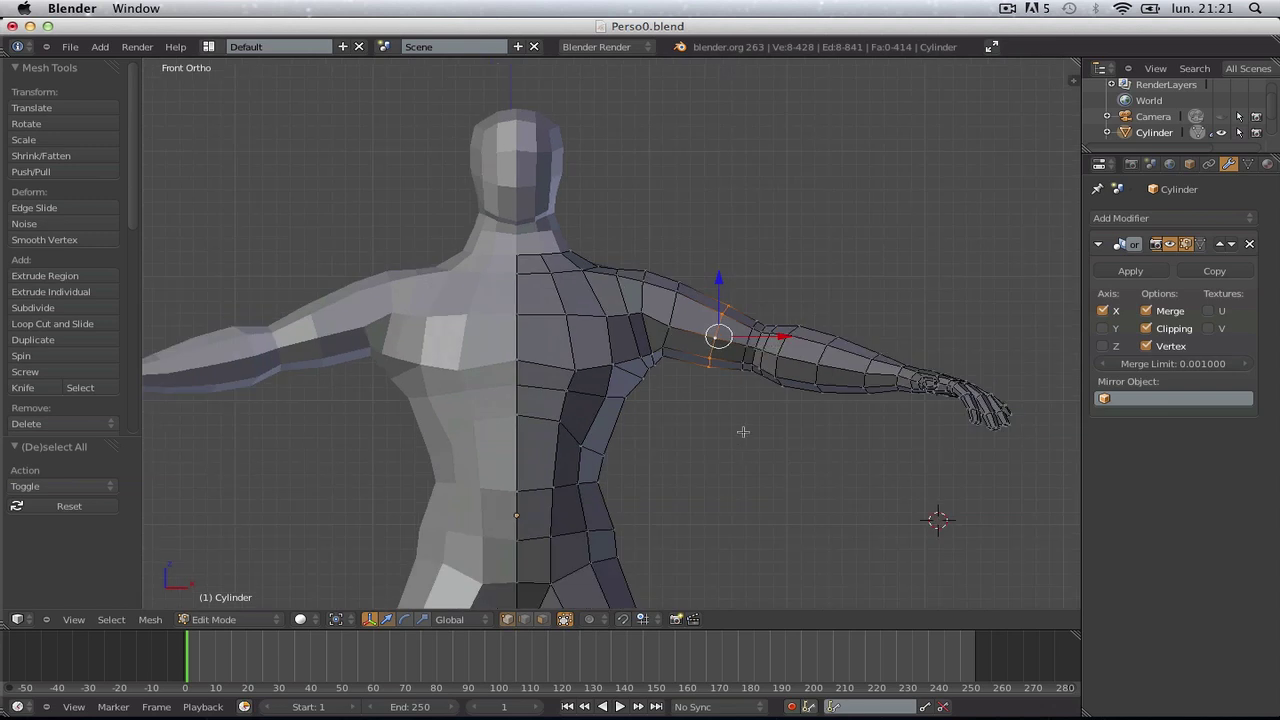
{"action": "key", "text": "v"}
{"action": "right_click", "coordinate": [735, 428]}
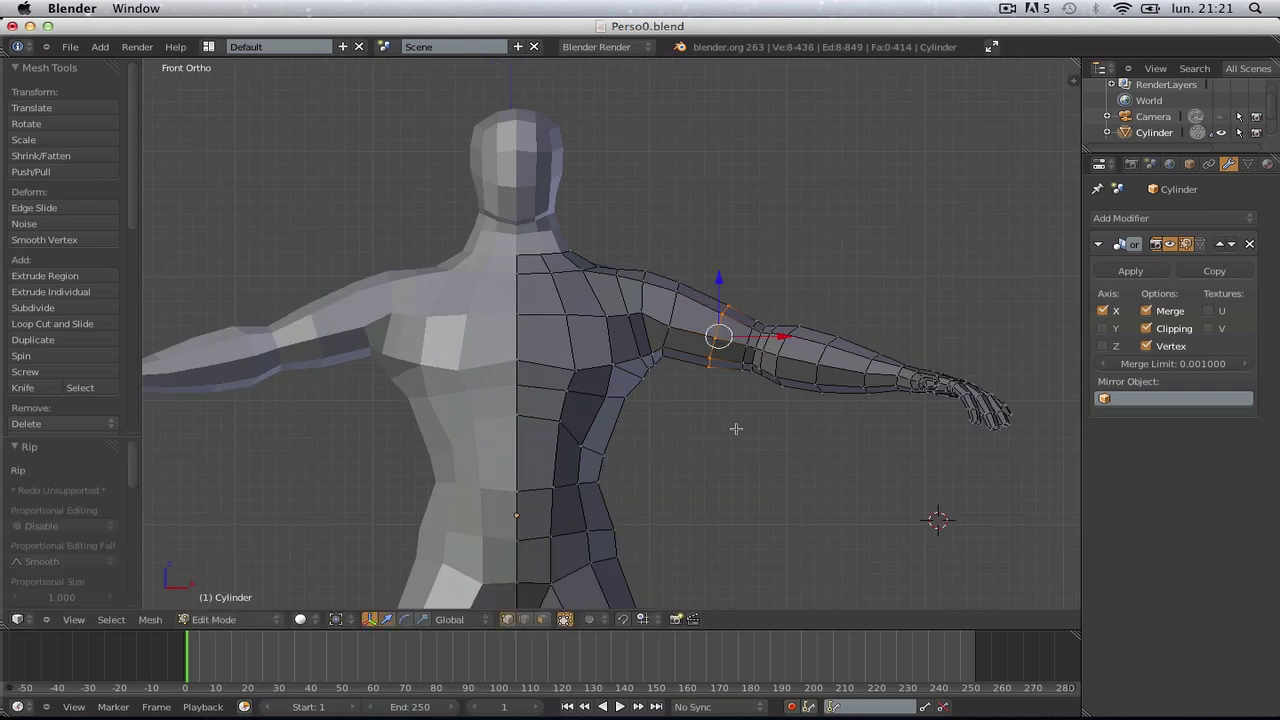
{"action": "key", "text": "a"}
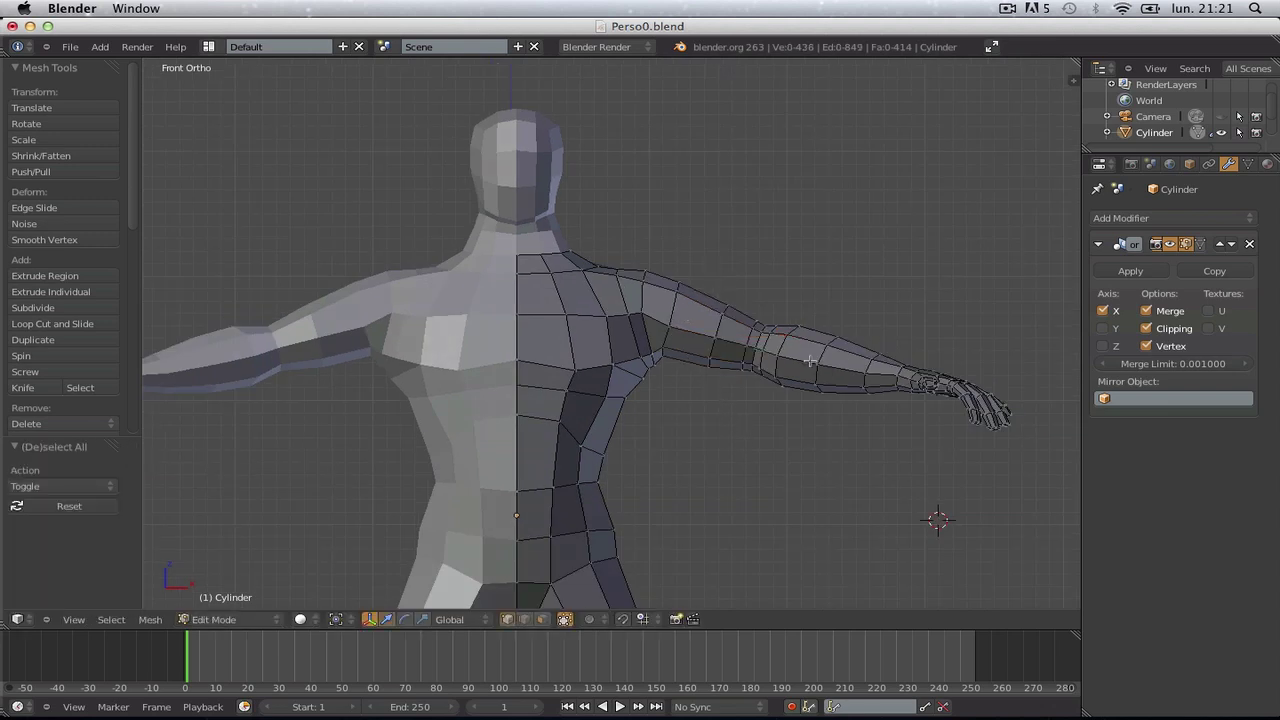
{"action": "key", "text": "l"}
Step: Separate the arm and hand into their own object and return to Object Mode
{"action": "key", "text": "p"}
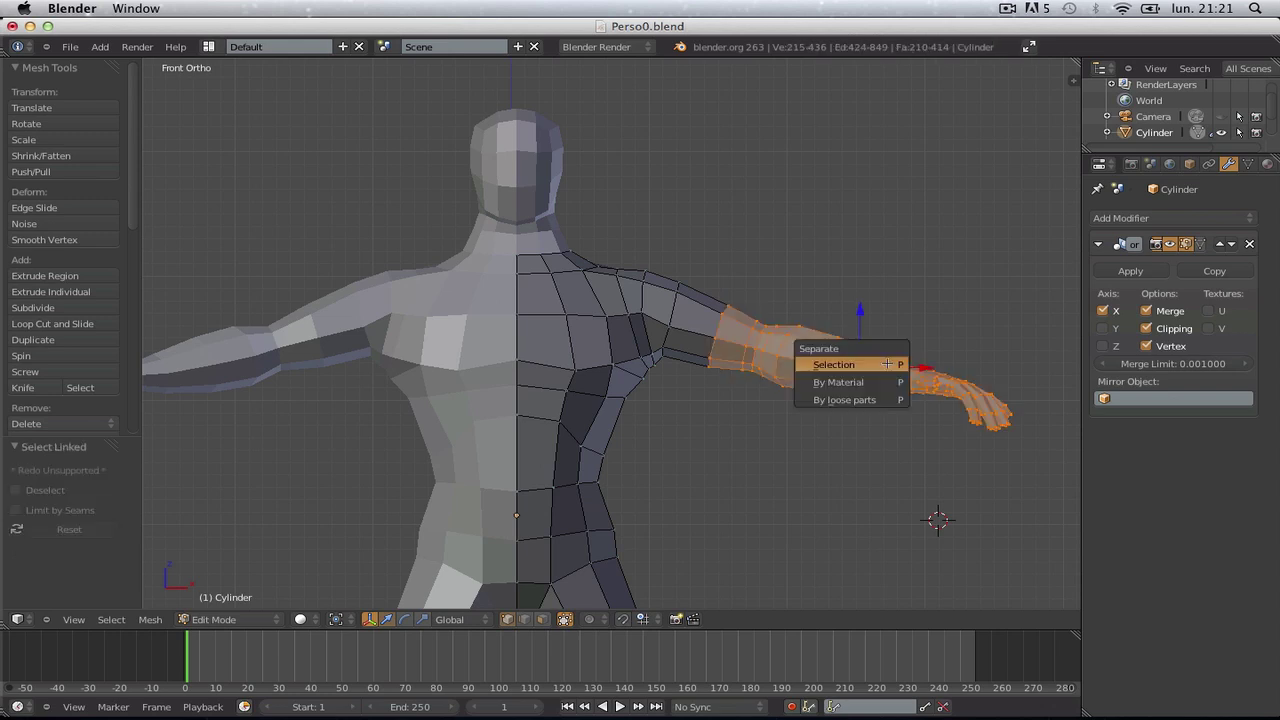
{"action": "left_click", "coordinate": [857, 366]}
{"action": "key", "text": "Tab"}
{"action": "scroll", "coordinate": [830, 380], "scroll_direction": "down", "scroll_amount": 3}
{"action": "right_click", "coordinate": [876, 245]}
Step: Rip the body mesh apart at the centre vertices in Edit Mode
{"action": "right_click", "coordinate": [624, 331]}
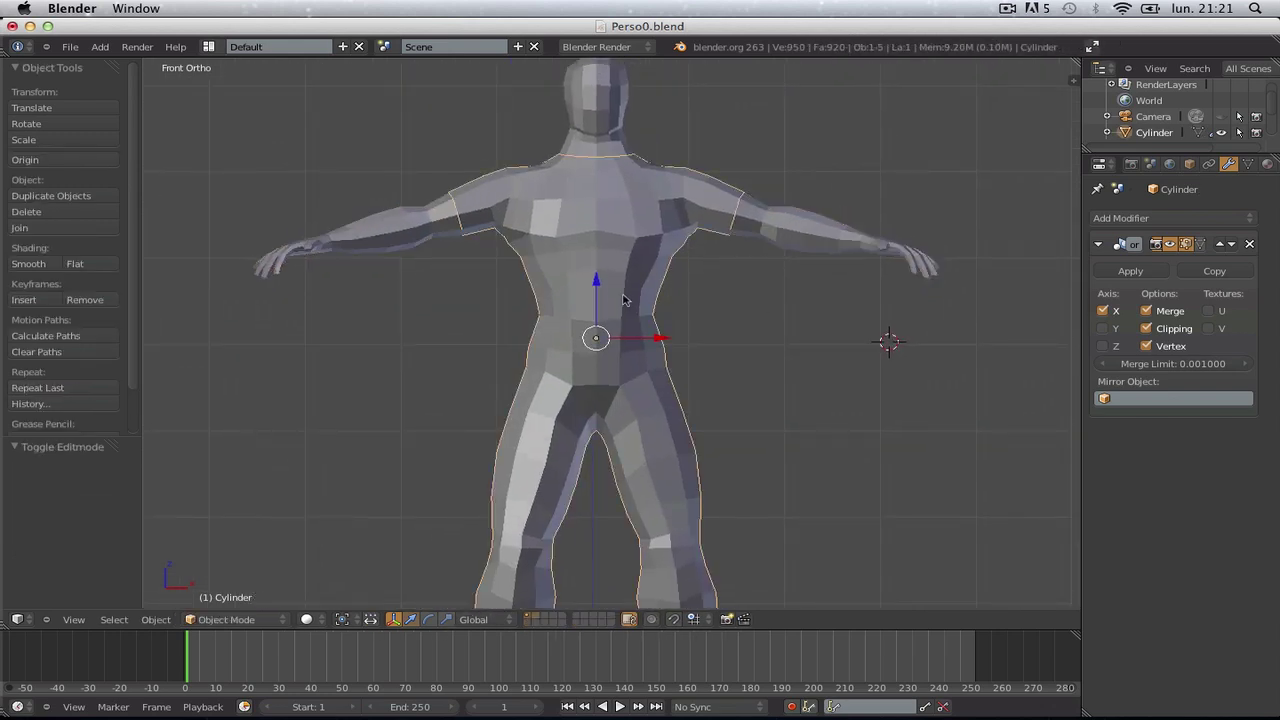
{"action": "key", "text": "Tab"}
{"action": "scroll", "coordinate": [624, 331], "scroll_direction": "up", "scroll_amount": 4}
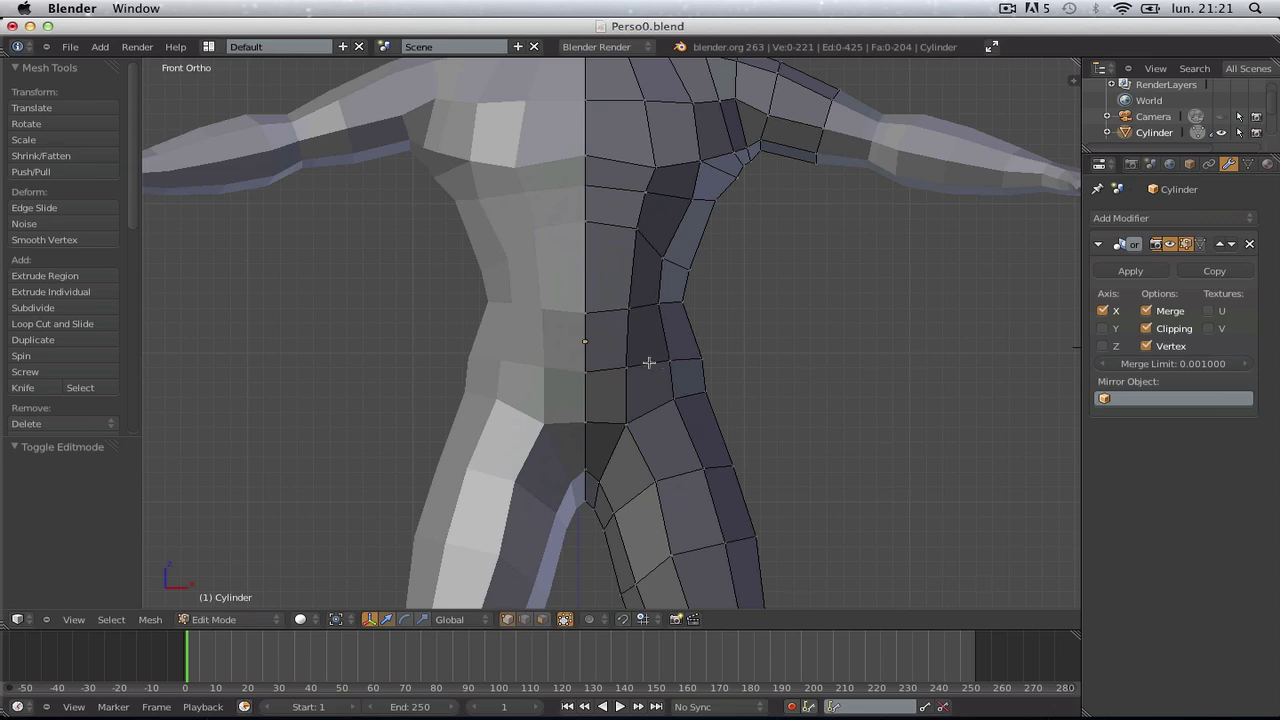
{"action": "left_click", "coordinate": [733, 358]}
{"action": "scroll", "coordinate": [735, 362], "scroll_direction": "down", "scroll_amount": 3}
{"action": "mouse_move", "coordinate": [735, 365]}
{"action": "middle_mouse_down"}
{"action": "mouse_move", "coordinate": [633, 383]}
{"action": "mouse_move", "coordinate": [466, 380]}
{"action": "mouse_move", "coordinate": [277, 349]}
{"action": "mouse_move", "coordinate": [531, 394]}
{"action": "mouse_move", "coordinate": [753, 388]}
{"action": "middle_mouse_up"}
{"action": "key", "text": "v"}
{"action": "left_click", "coordinate": [655, 375]}
Step: Separate the connected upper torso into its own object
{"action": "key", "text": "a"}
{"action": "scroll", "coordinate": [667, 404], "scroll_direction": "down", "scroll_amount": 2}
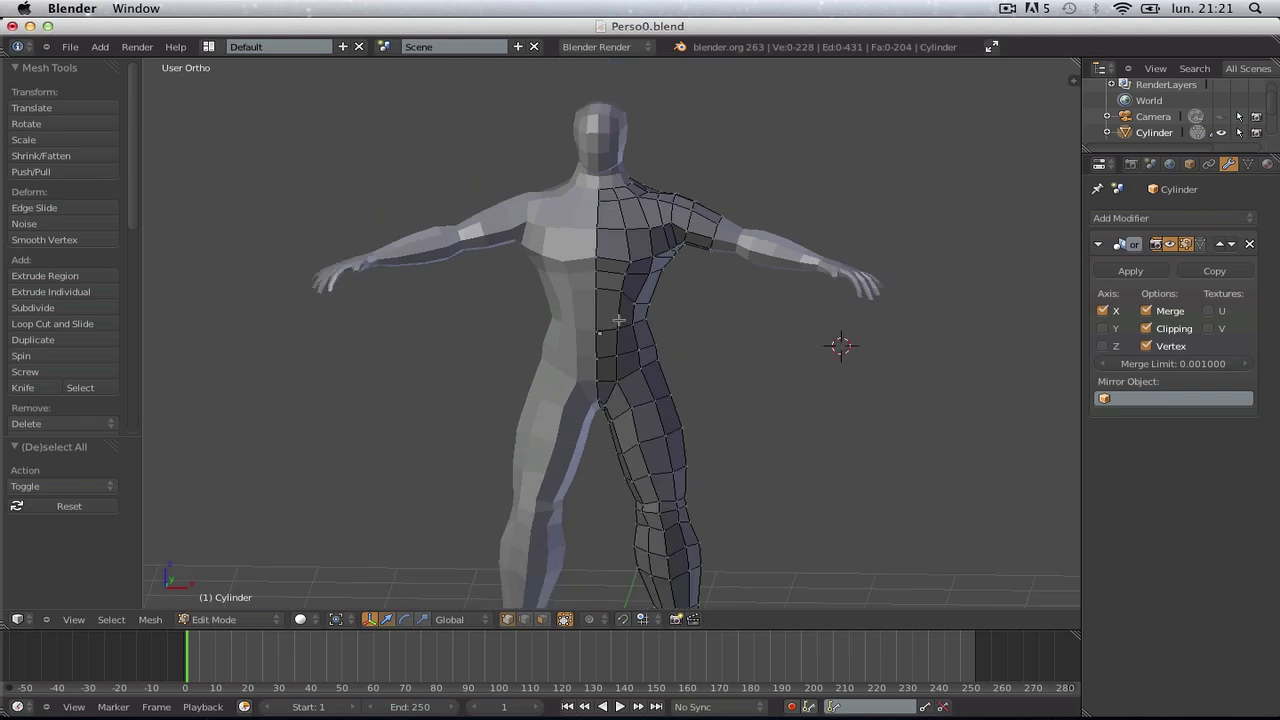
{"action": "key", "text": "l"}
{"action": "key", "text": "p"}
{"action": "left_click", "coordinate": [680, 320]}
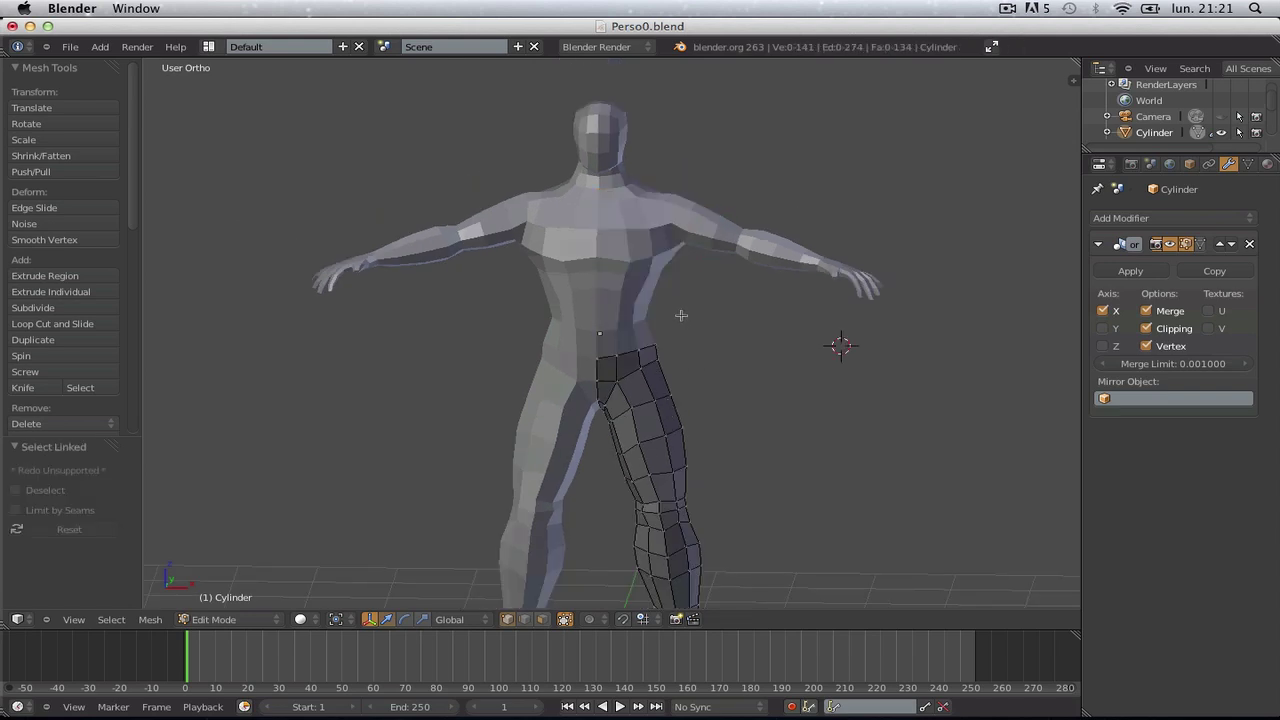
{"action": "key", "text": "Tab"}
{"action": "right_click", "coordinate": [660, 335]}
Step: Select the legs object and enter its Edit Mode with nothing selected
{"action": "scroll", "coordinate": [664, 330], "scroll_direction": "down", "scroll_amount": 3, "text": "shift"}
{"action": "scroll", "coordinate": [664, 329], "scroll_direction": "down", "scroll_amount": 2, "text": "shift"}
{"action": "key", "text": "KP_1"}
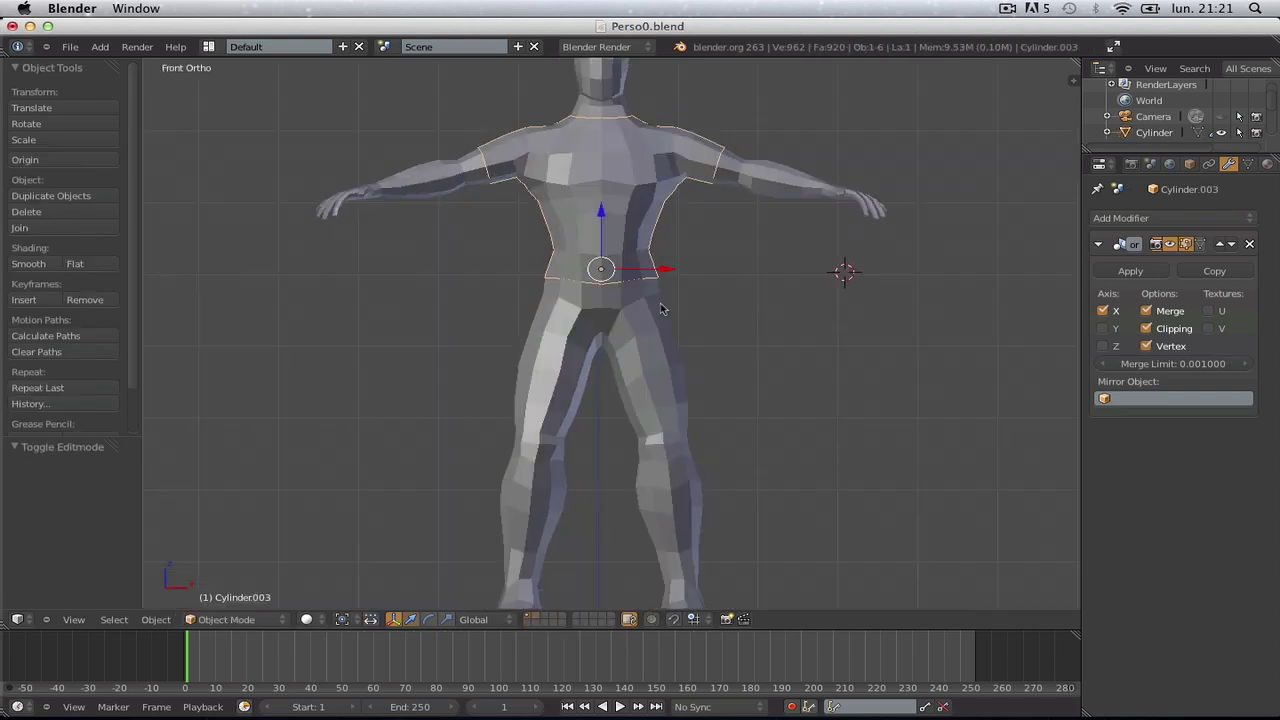
{"action": "scroll", "coordinate": [640, 338], "scroll_direction": "up", "scroll_amount": 1}
{"action": "scroll", "coordinate": [597, 347], "scroll_direction": "up", "scroll_amount": 2}
{"action": "scroll", "coordinate": [597, 347], "scroll_direction": "down", "scroll_amount": 3, "text": "shift"}
{"action": "right_click", "coordinate": [597, 347]}
{"action": "scroll", "coordinate": [597, 347], "scroll_direction": "up", "scroll_amount": 1}
{"action": "key", "text": "Tab"}
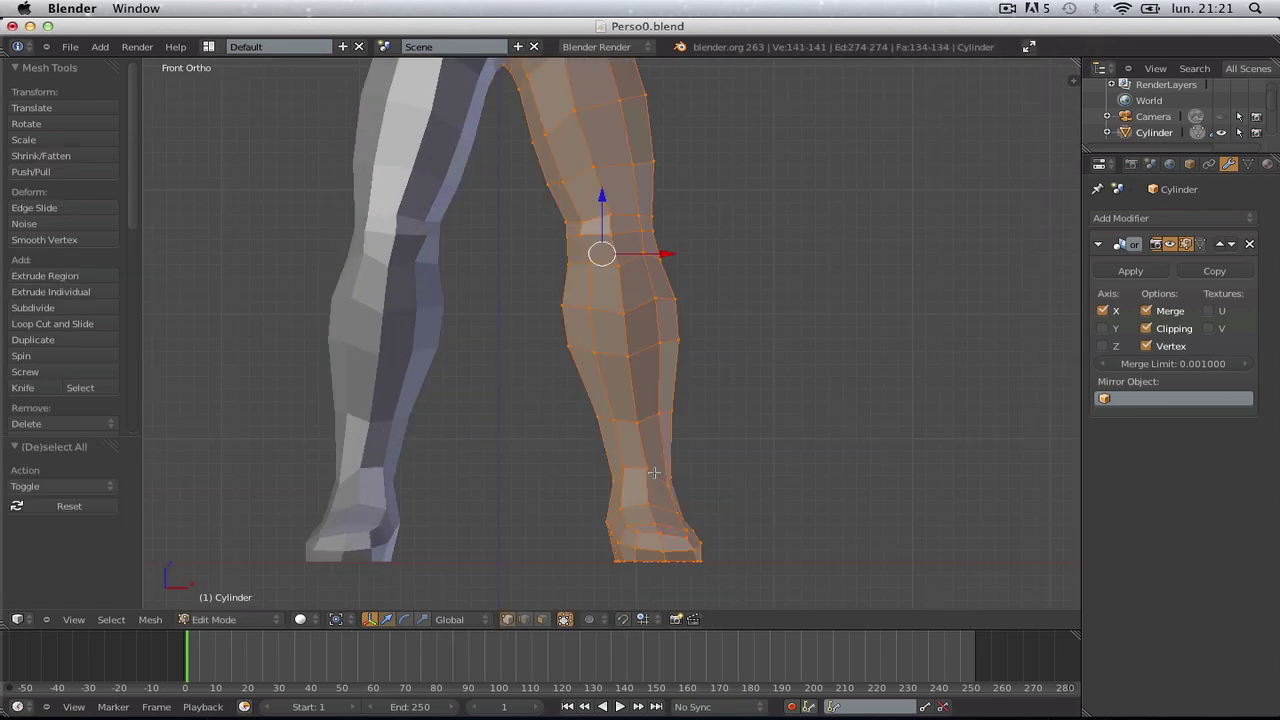
{"action": "key", "text": "KP_3"}
{"action": "key", "text": "a"}
Step: Duplicate the ankle edge ring and separate the foot into its own object
{"action": "scroll", "coordinate": [711, 448], "scroll_direction": "up", "scroll_amount": 1}
{"action": "middle_click_drag", "start_coordinate": [711, 448], "coordinate": [832, 416]}
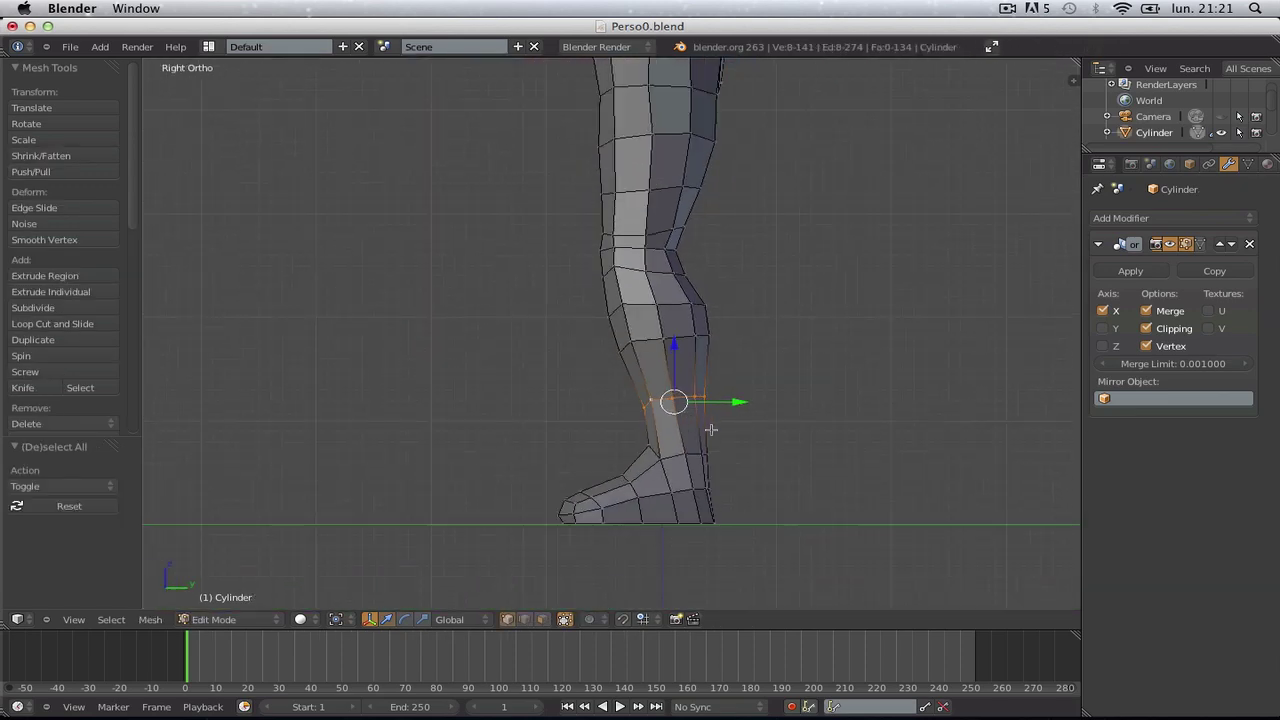
{"action": "key", "text": "shift+d"}
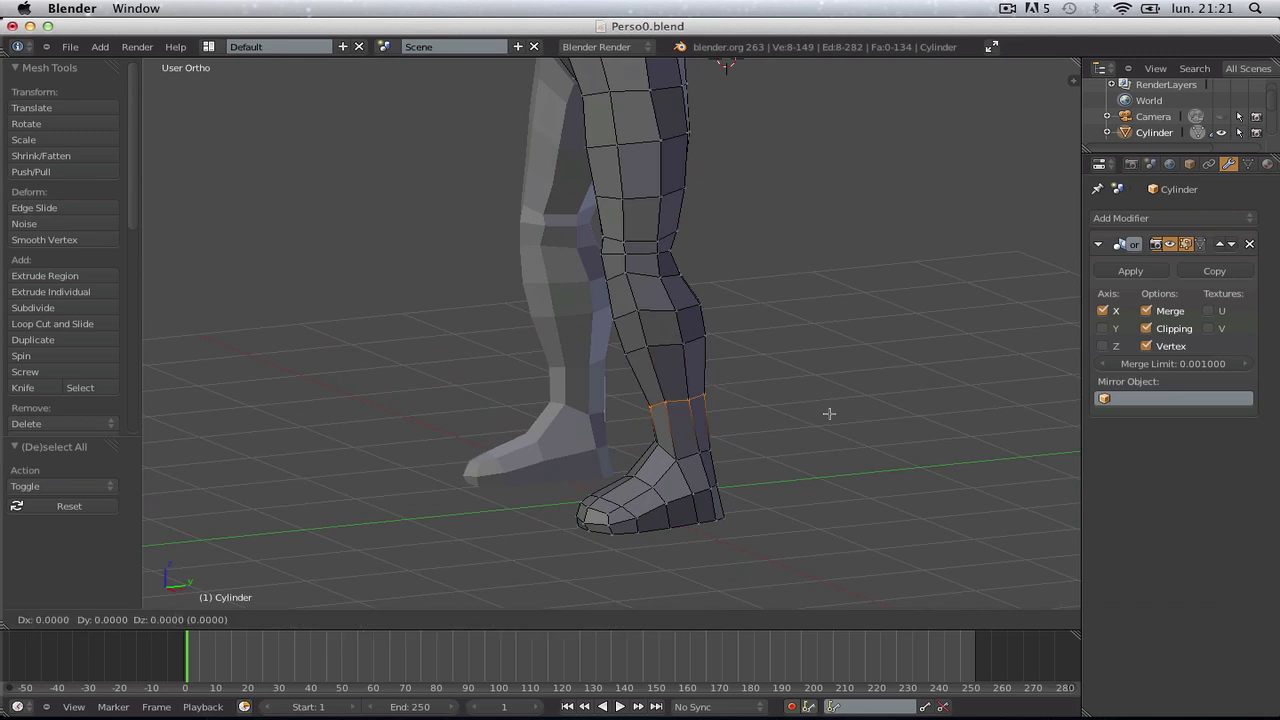
{"action": "right_click", "coordinate": [832, 416]}
{"action": "key", "text": "a"}
{"action": "key", "text": "p"}
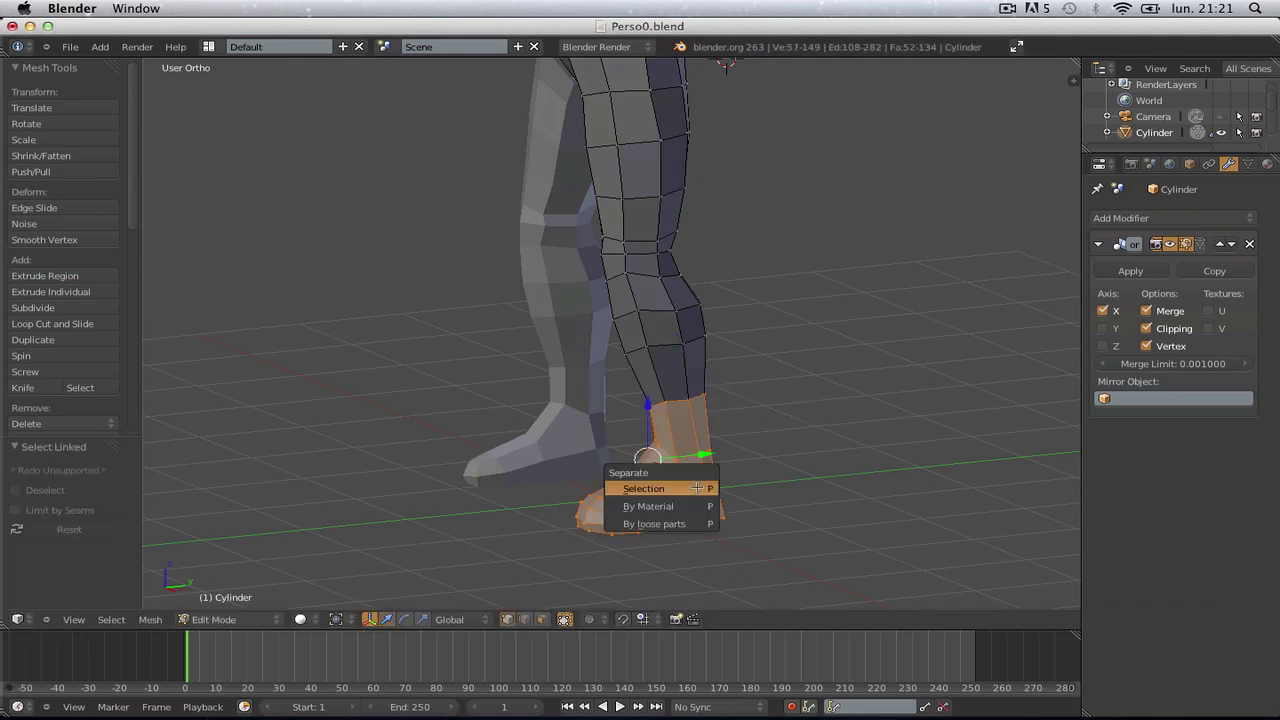
{"action": "left_click", "coordinate": [665, 491]}
Step: Return to Object Mode and view the legs from an angle
{"action": "key", "text": "Tab"}
{"action": "scroll", "coordinate": [684, 460], "scroll_direction": "down", "scroll_amount": 2}
{"action": "key", "text": "a"}
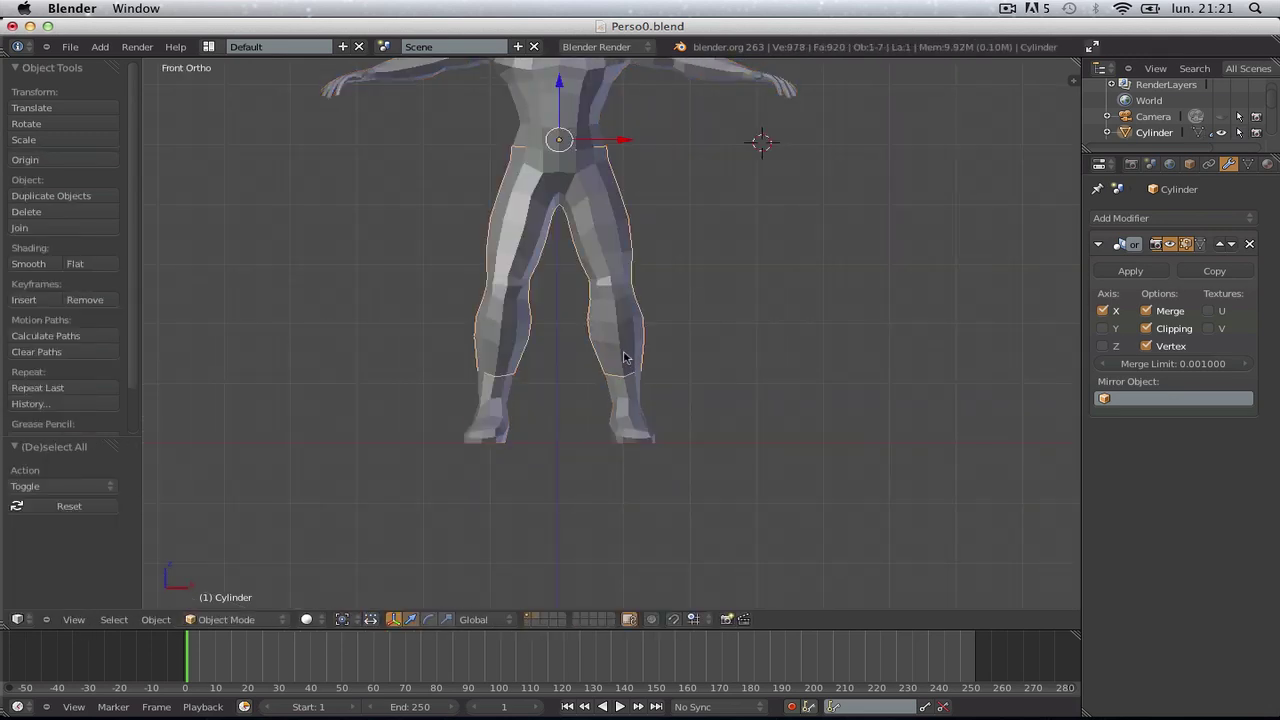
{"action": "scroll", "coordinate": [626, 354], "scroll_direction": "down", "scroll_amount": 3}
{"action": "middle_click_drag", "start_coordinate": [773, 478], "coordinate": [697, 494]}
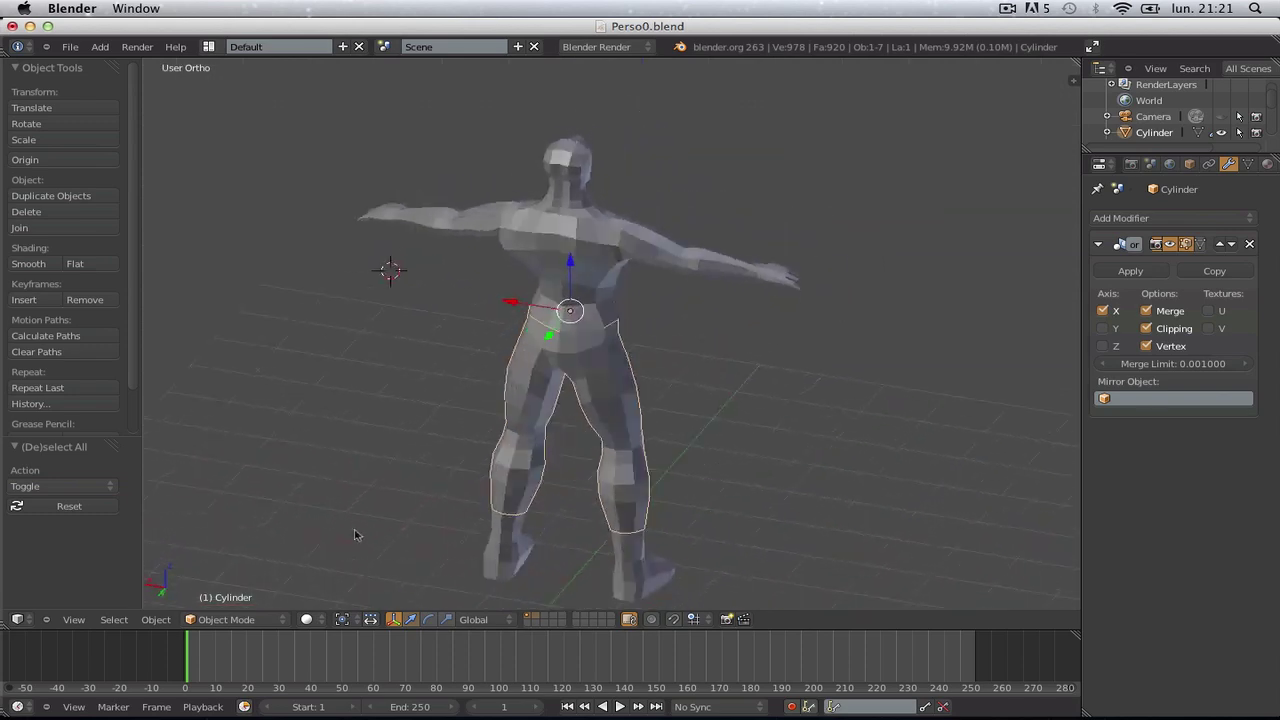
Step: Switch the figure to front view with everything deselected
{"action": "key", "text": "Tab"}
{"action": "scroll", "coordinate": [697, 494], "scroll_direction": "up", "scroll_amount": 3}
{"action": "scroll", "coordinate": [697, 482], "scroll_direction": "down", "scroll_amount": 3}
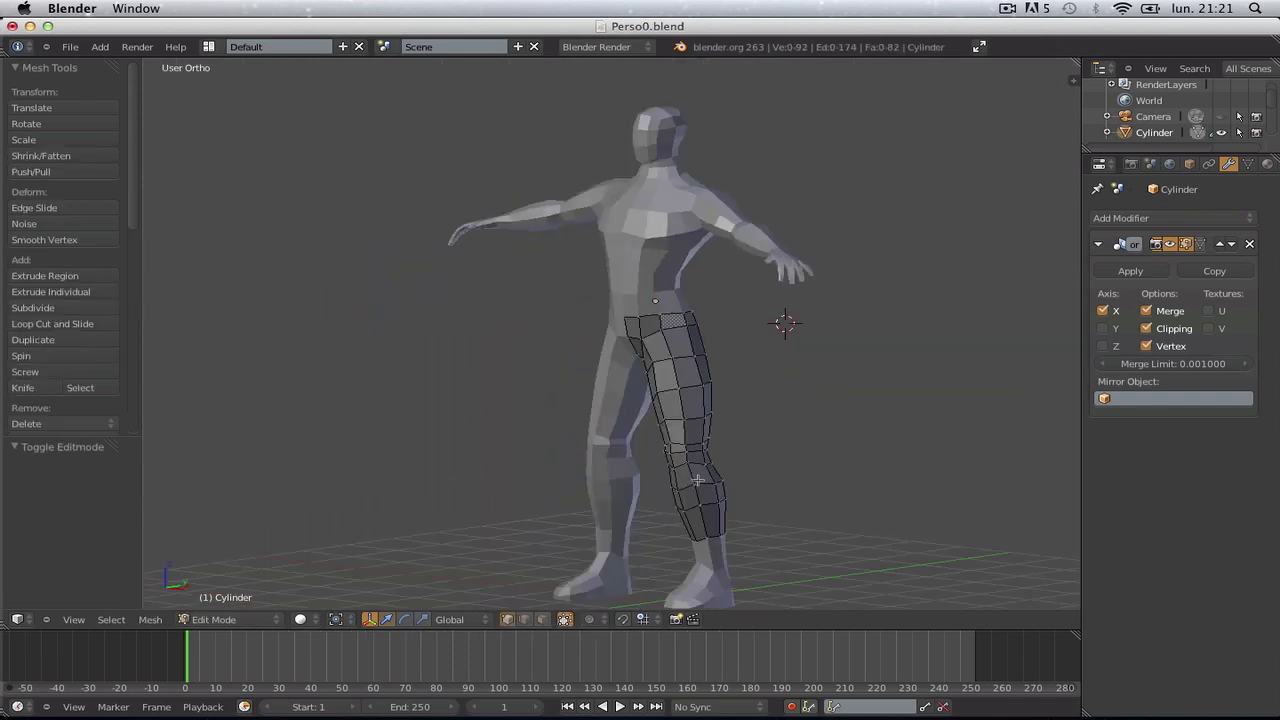
{"action": "key", "text": "Tab"}
{"action": "mouse_move", "coordinate": [804, 463]}
{"action": "middle_mouse_down"}
{"action": "mouse_move", "coordinate": [363, 486]}
{"action": "mouse_move", "coordinate": [895, 471]}
{"action": "middle_mouse_up"}
{"action": "key", "text": "KP_1"}
{"action": "key", "text": "a"}
{"action": "scroll", "coordinate": [742, 210], "scroll_direction": "up", "scroll_amount": 3}
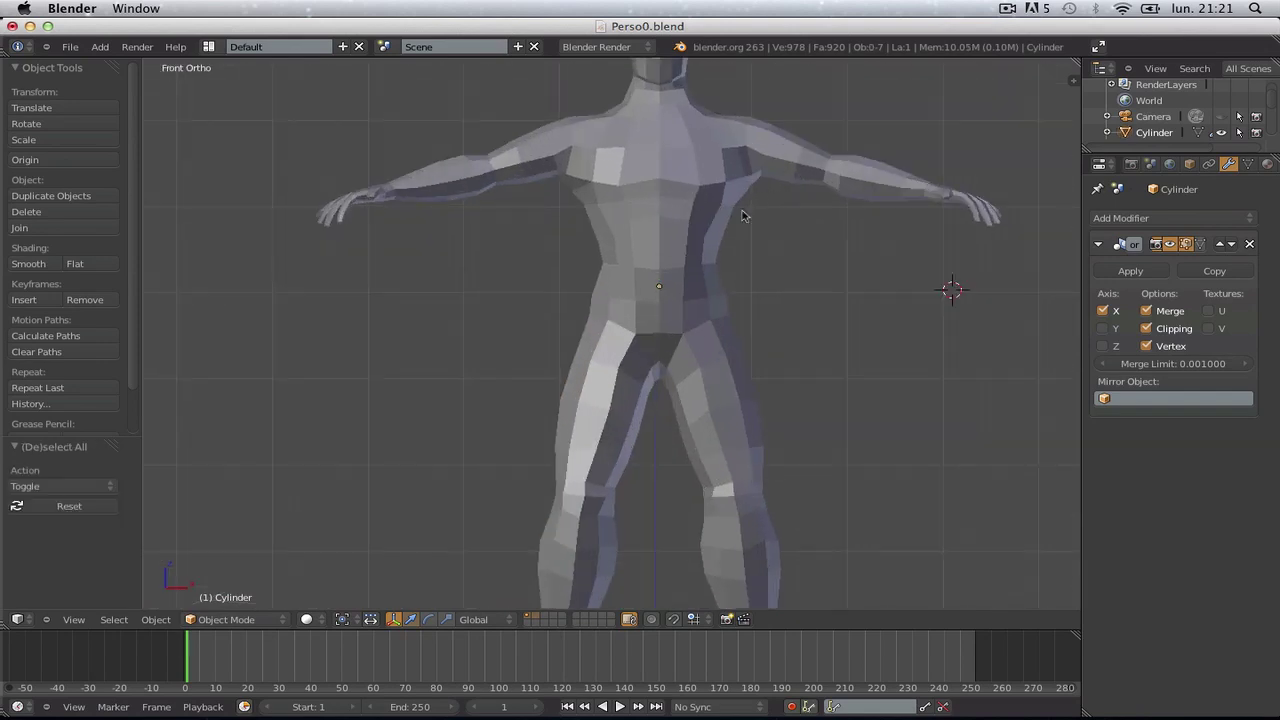
{"action": "scroll", "coordinate": [676, 422], "scroll_direction": "up", "scroll_amount": 2}
{"action": "scroll", "coordinate": [676, 422], "scroll_direction": "up", "scroll_amount": 2}
Step: Select the connected head faces and separate the head into its own object
{"action": "key", "text": "Tab"}
{"action": "scroll", "coordinate": [572, 236], "scroll_direction": "down", "scroll_amount": 3}
{"action": "key", "text": "z"}
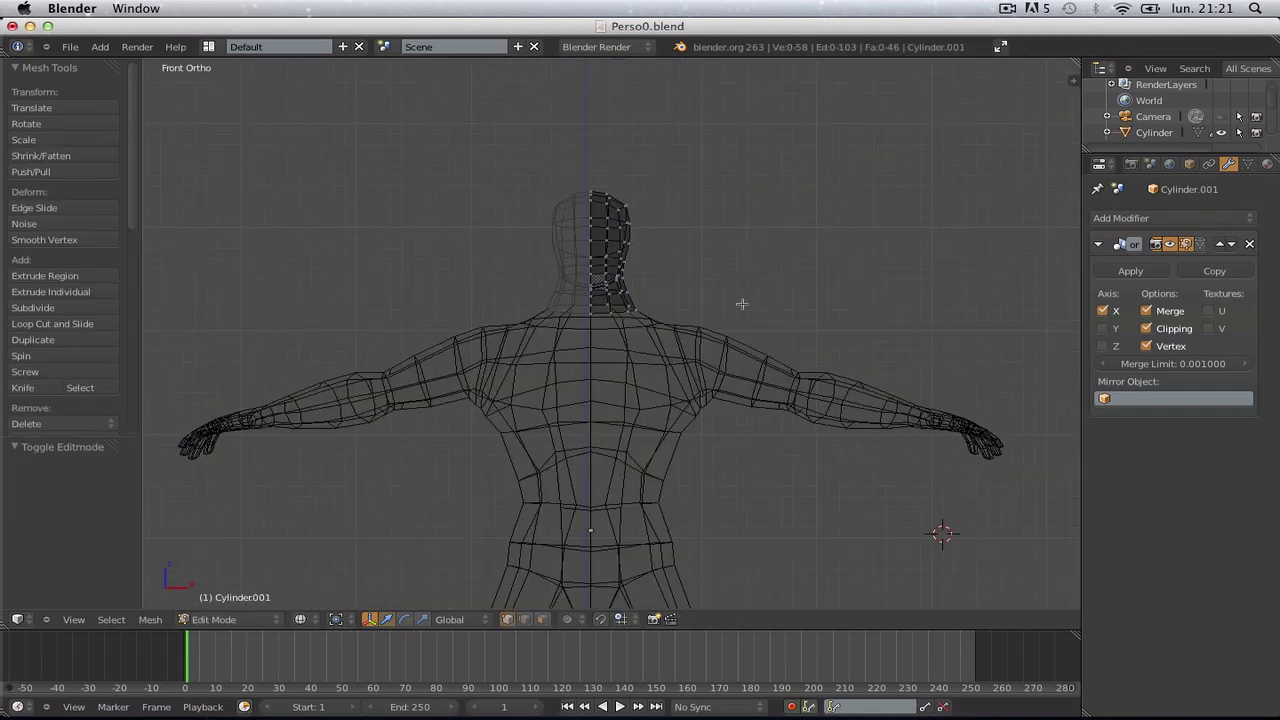
{"action": "key", "text": "z"}
{"action": "key", "text": "p"}
{"action": "key", "text": "Tab"}
{"action": "scroll", "coordinate": [758, 322], "scroll_direction": "up", "scroll_amount": 3}
{"action": "mouse_move", "coordinate": [749, 326]}
{"action": "middle_mouse_down"}
{"action": "mouse_move", "coordinate": [711, 323]}
{"action": "mouse_move", "coordinate": [704, 423]}
{"action": "middle_mouse_up"}
{"action": "scroll", "coordinate": [704, 423], "scroll_direction": "down", "scroll_amount": 2}
Step: Check the arms object in Edit Mode, then select the torso object
{"action": "key", "text": "a"}
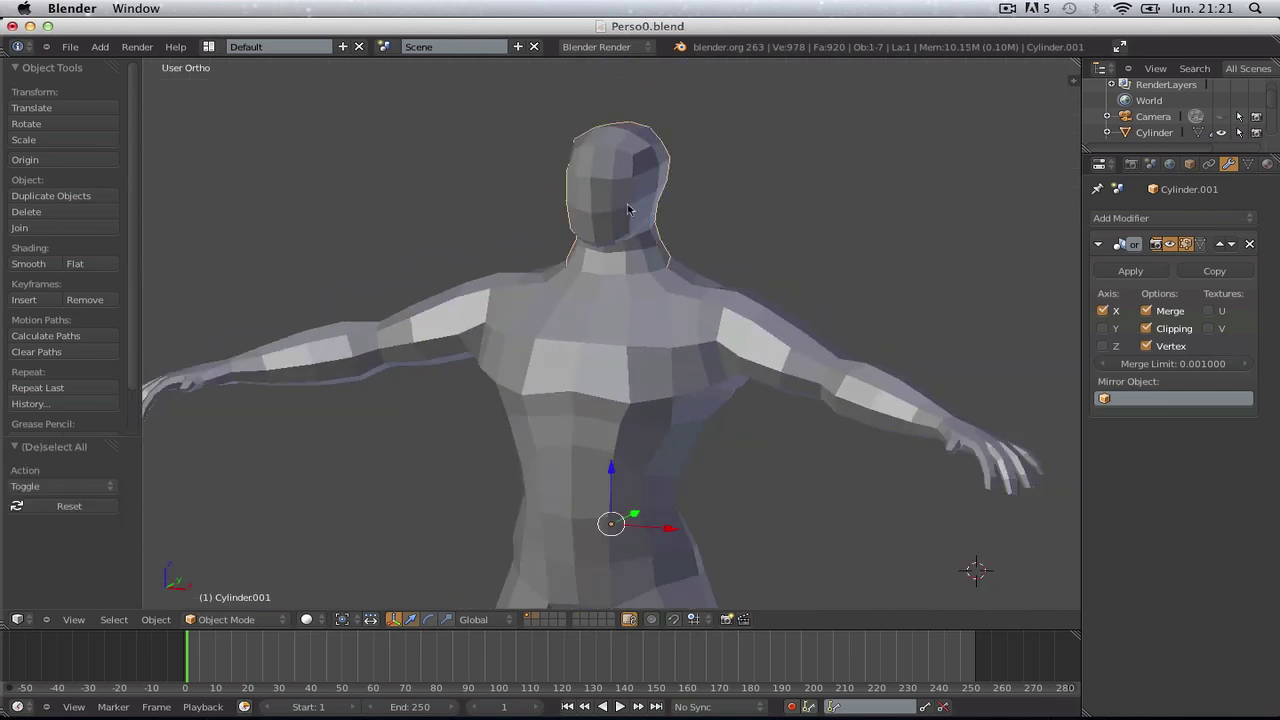
{"action": "right_click", "coordinate": [385, 358]}
{"action": "scroll", "coordinate": [525, 355], "scroll_direction": "down", "scroll_amount": 1}
{"action": "scroll", "coordinate": [525, 355], "scroll_direction": "down", "scroll_amount": 1}
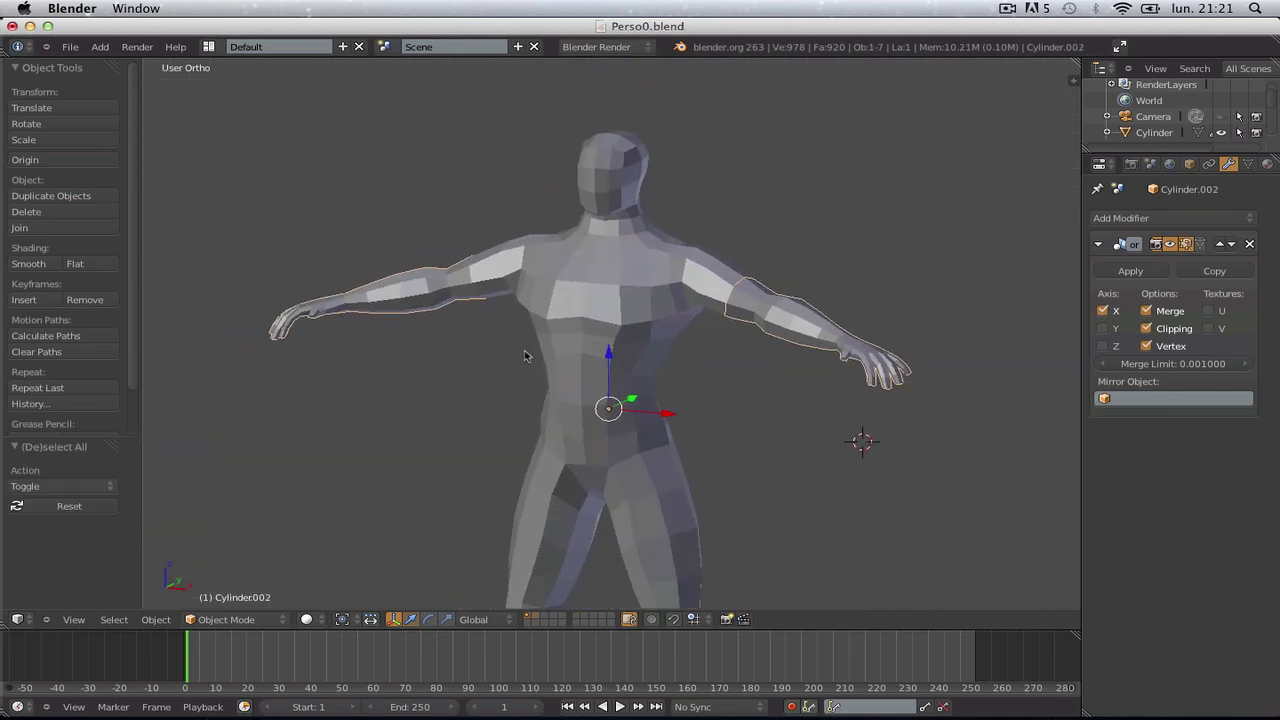
{"action": "key", "text": "Tab"}
{"action": "key", "text": "Tab"}
{"action": "middle_click_drag", "start_coordinate": [675, 330], "coordinate": [757, 314]}
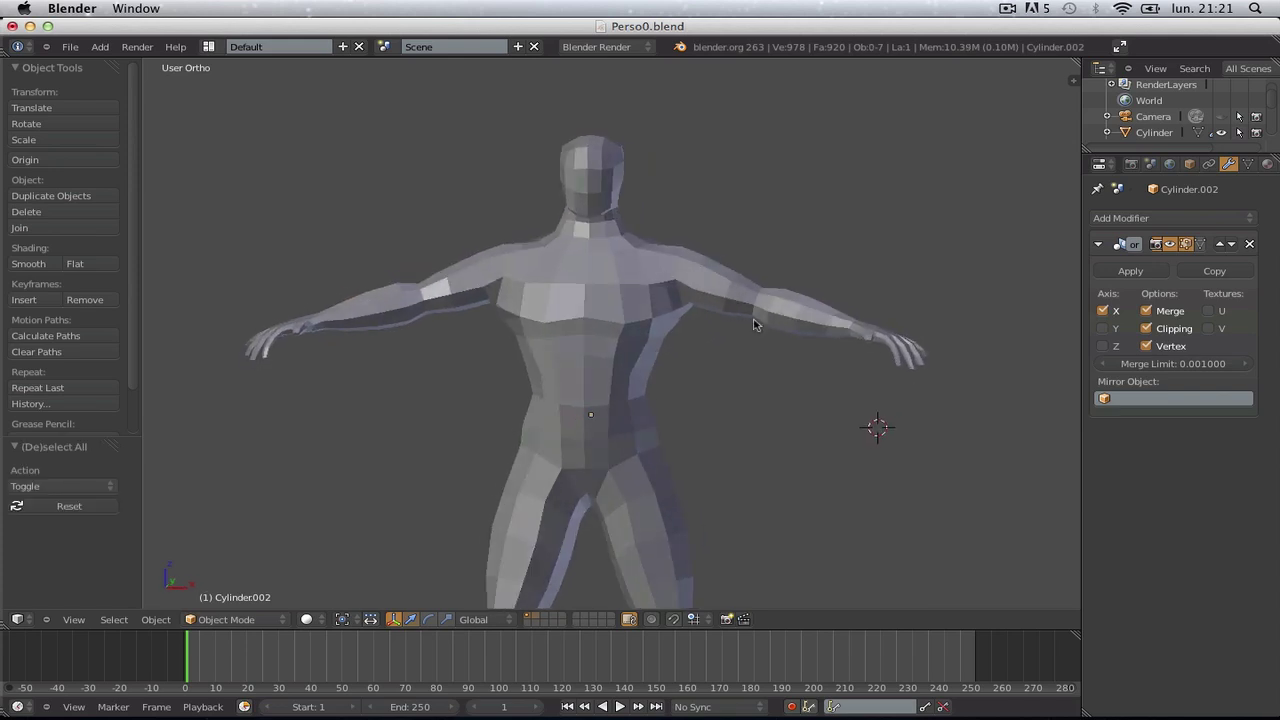
{"action": "right_click", "coordinate": [631, 330]}
{"action": "key", "text": "Tab"}
{"action": "key", "text": "Tab"}
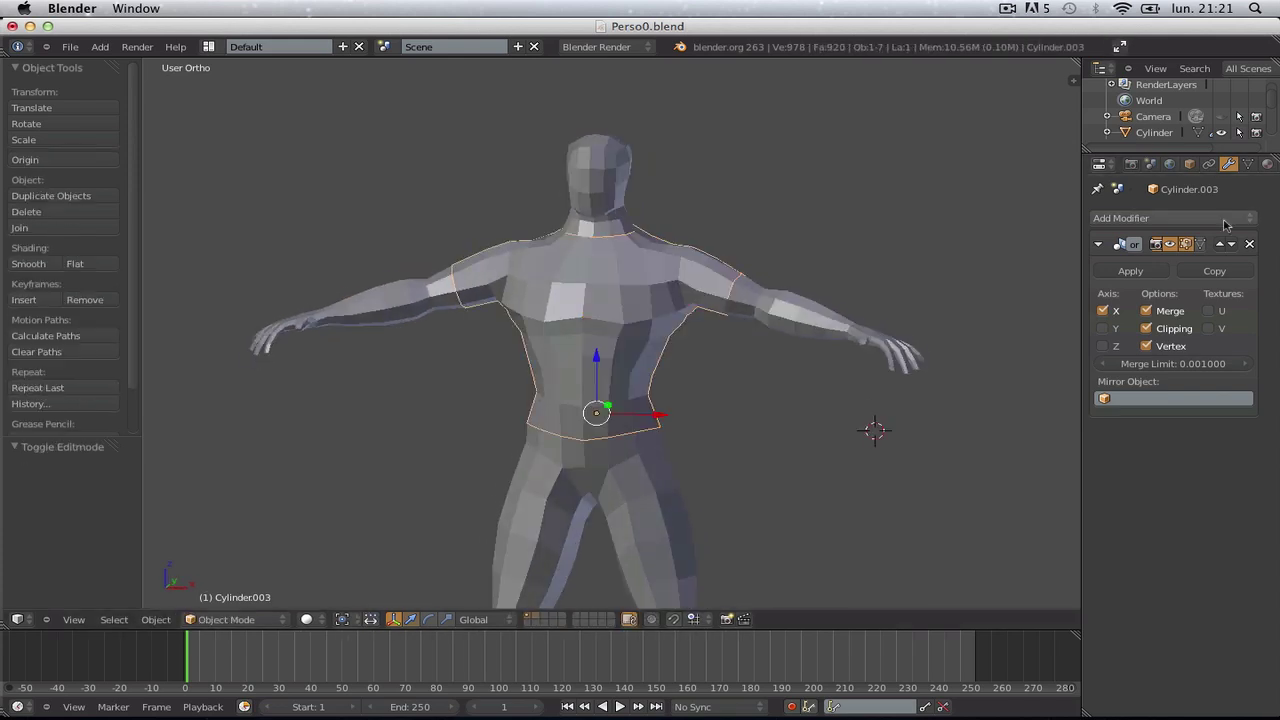
Step: Add a Multiresolution modifier to Cylinder.003 and subdivide it to level 2
{"action": "left_click", "coordinate": [1144, 219]}
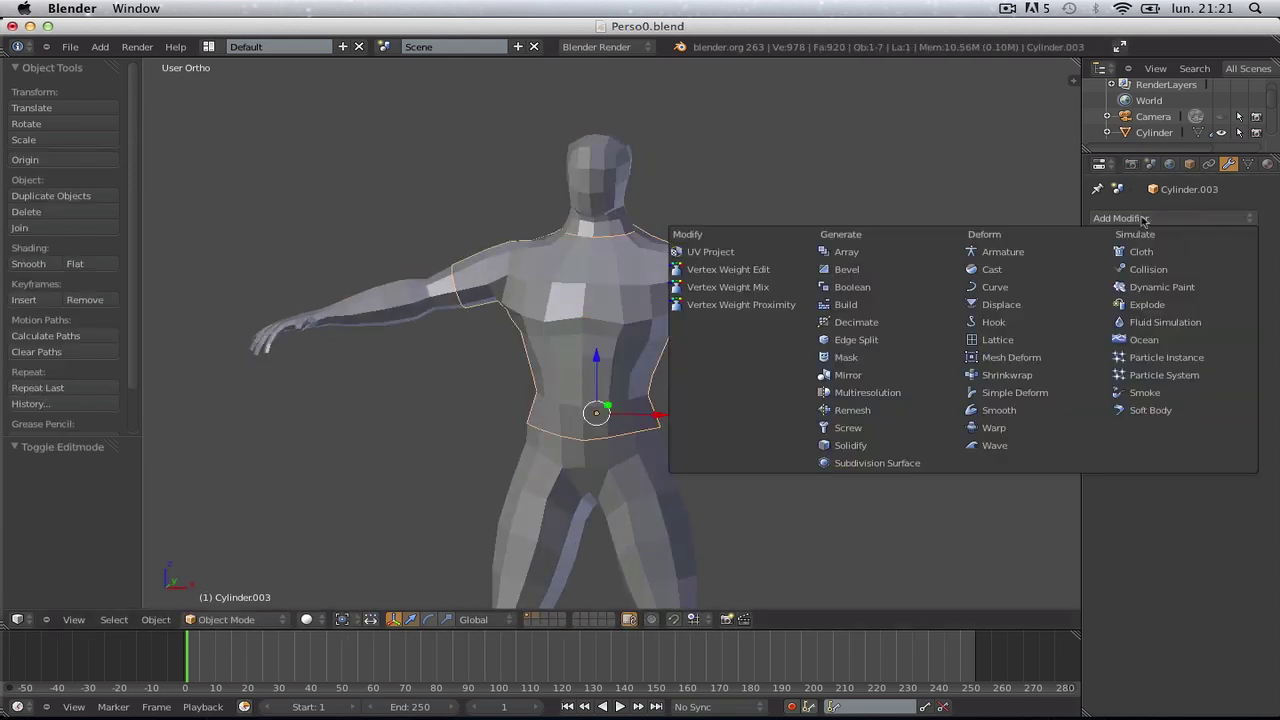
{"action": "left_click", "coordinate": [867, 392]}
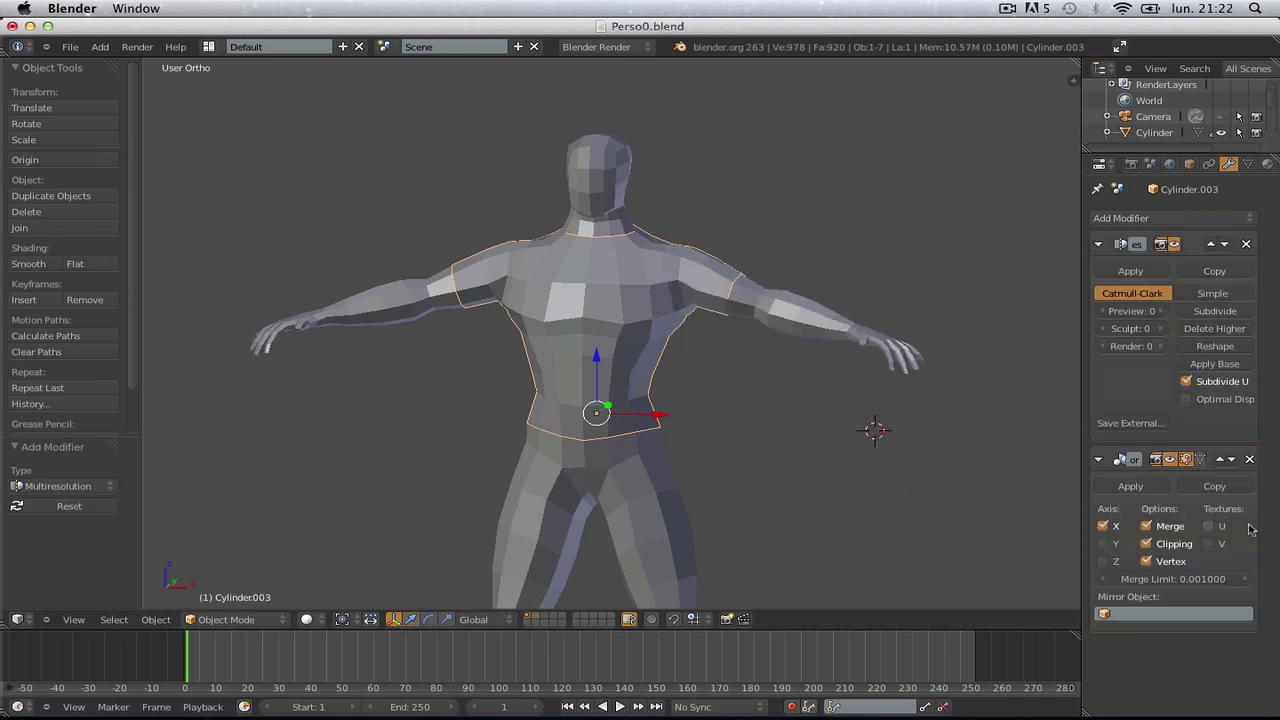
{"action": "left_click", "coordinate": [1214, 311]}
{"action": "left_click", "coordinate": [1214, 311]}
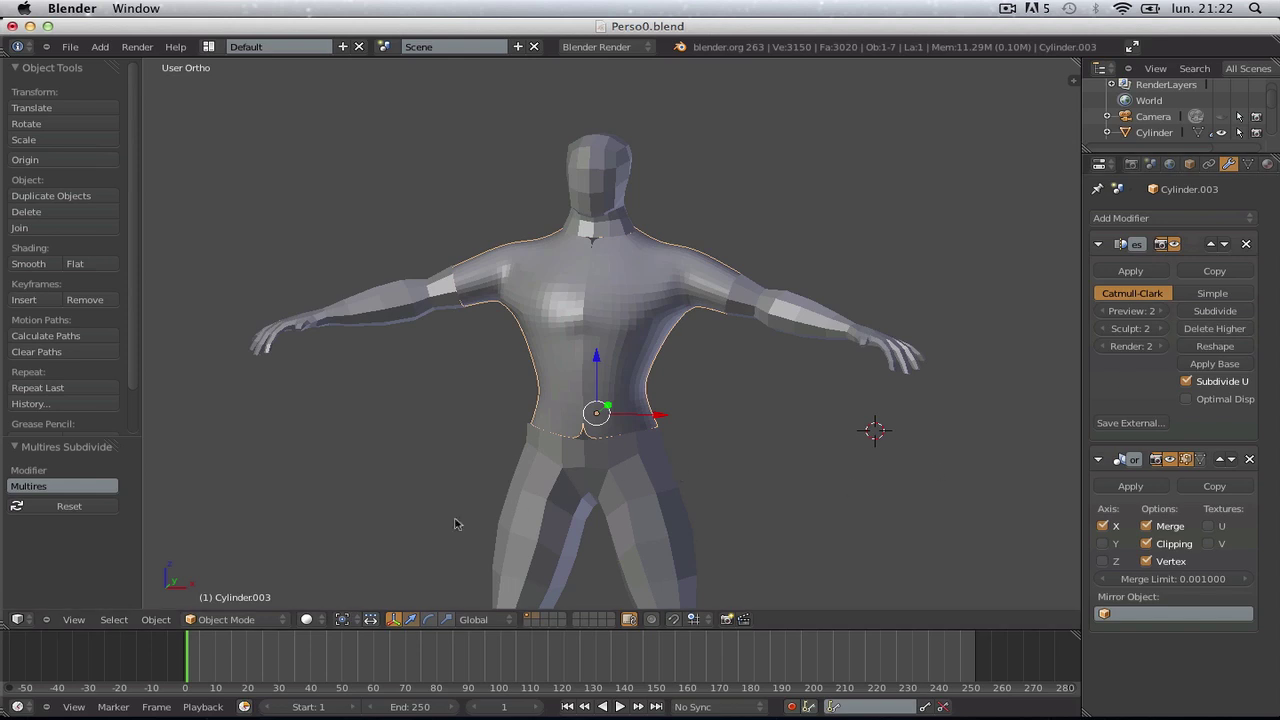
{"action": "left_click", "coordinate": [234, 620]}
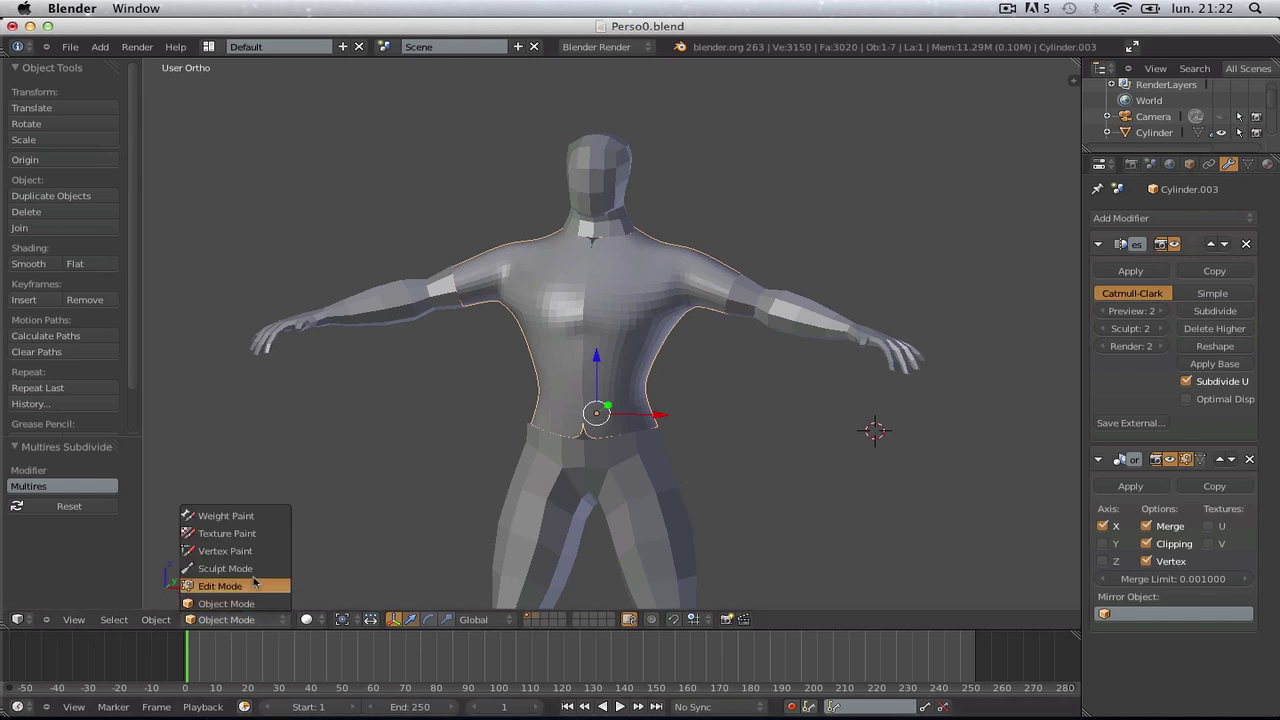
Step: Remove the Multiresolution modifier from the torso and apply its Mirror modifier
{"action": "left_click", "coordinate": [230, 566]}
{"action": "mouse_move", "coordinate": [321, 540]}
{"action": "middle_mouse_down"}
{"action": "mouse_move", "coordinate": [677, 437]}
{"action": "mouse_move", "coordinate": [495, 364]}
{"action": "middle_mouse_up"}
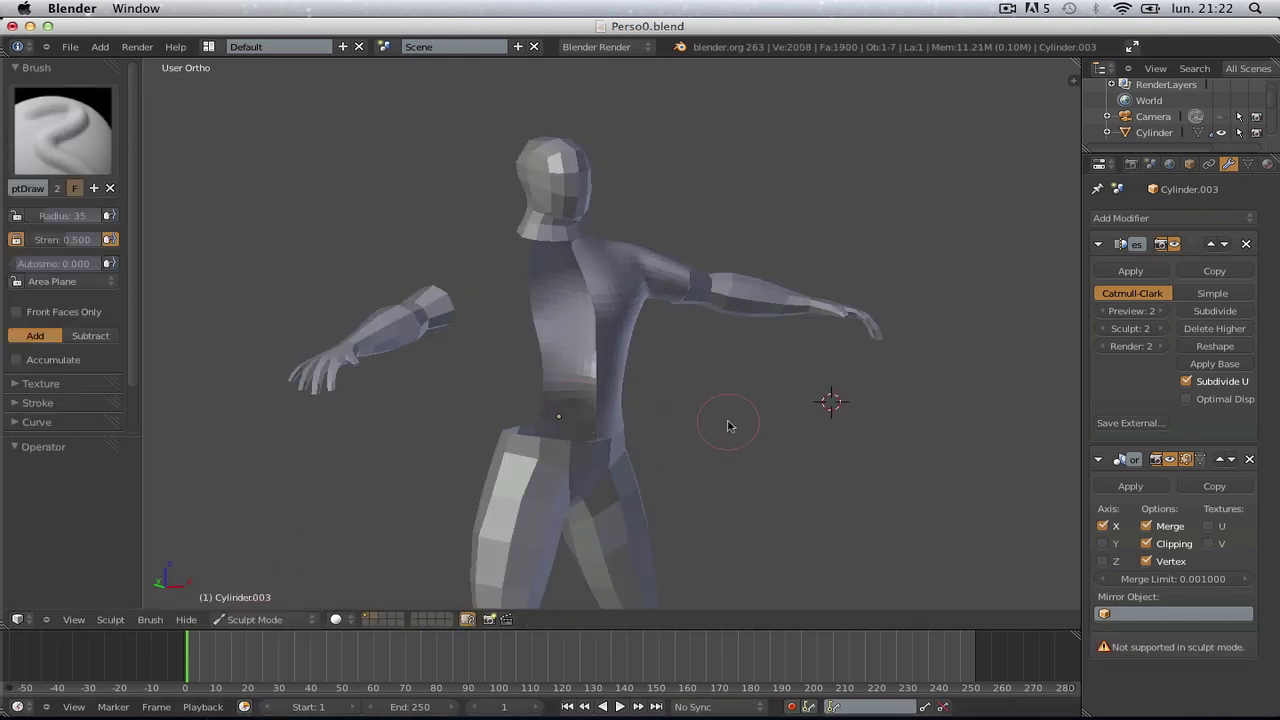
{"action": "key", "text": "ctrl+Tab"}
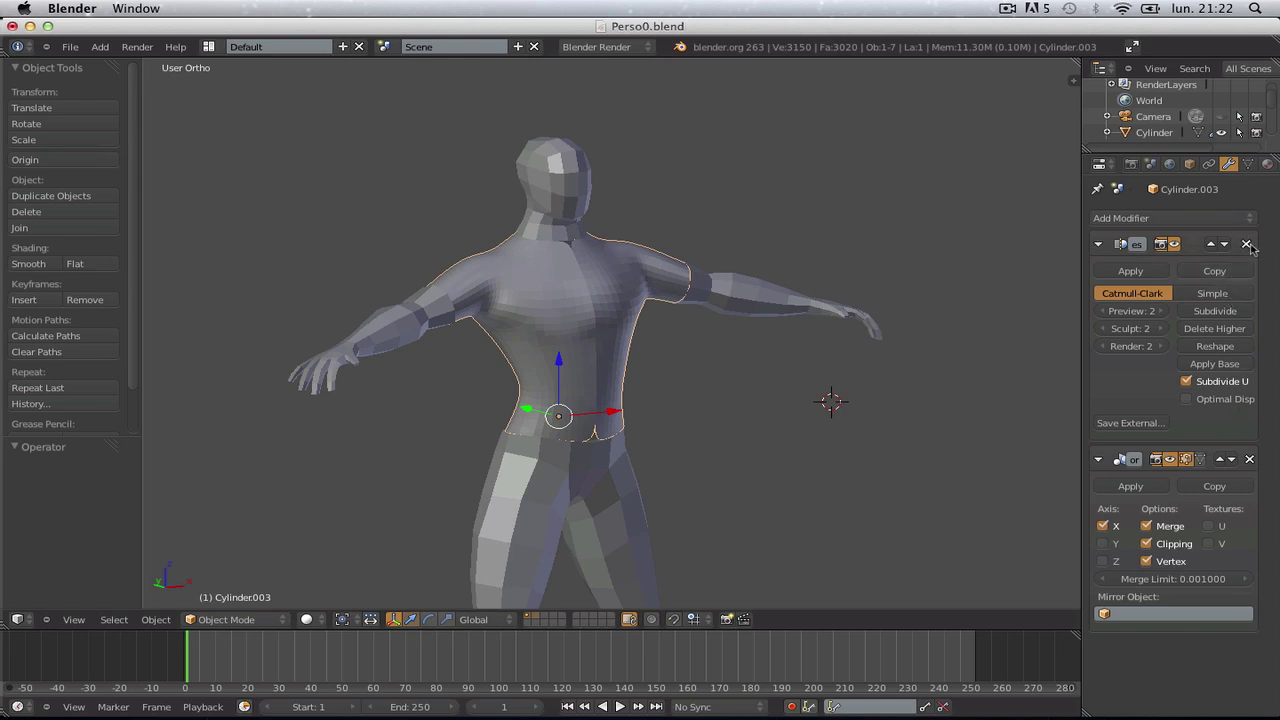
{"action": "left_click", "coordinate": [1247, 244]}
{"action": "left_click", "coordinate": [1131, 272]}
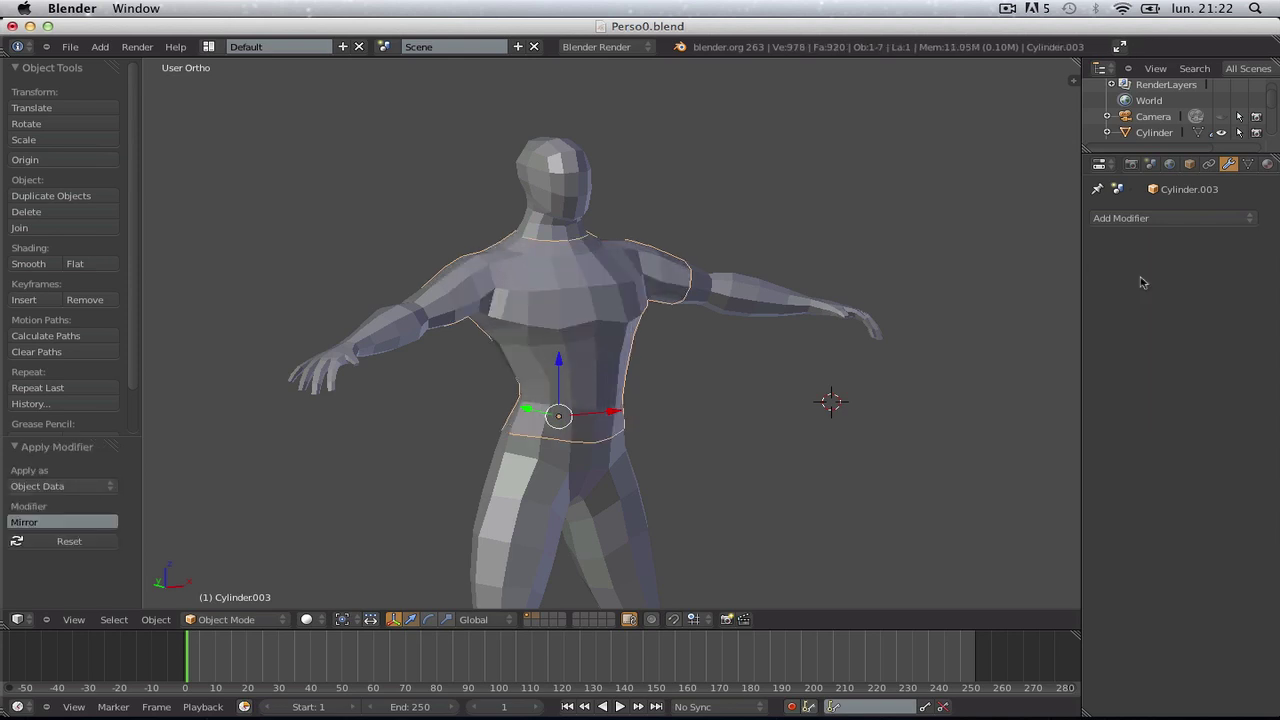
Step: Apply the Mirror modifier on the arms and head objects
{"action": "right_click", "coordinate": [735, 302]}
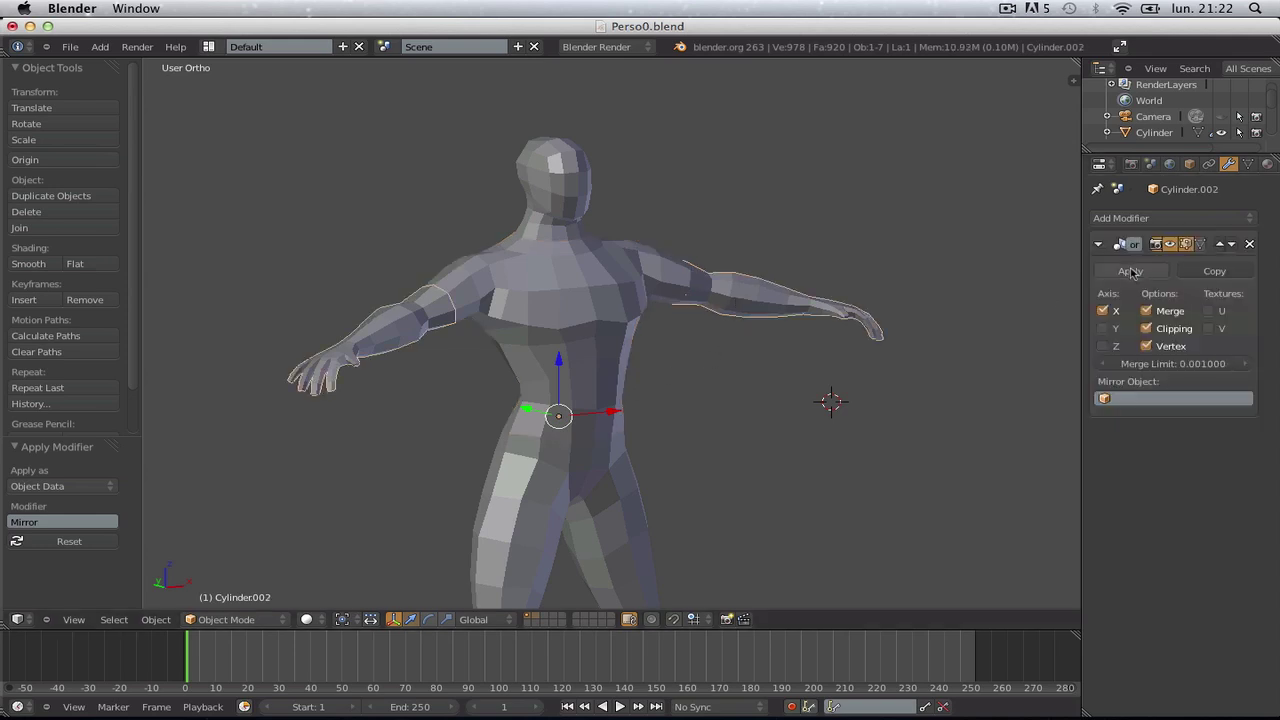
{"action": "left_click", "coordinate": [1131, 272]}
{"action": "right_click", "coordinate": [557, 190]}
{"action": "left_click", "coordinate": [1131, 271]}
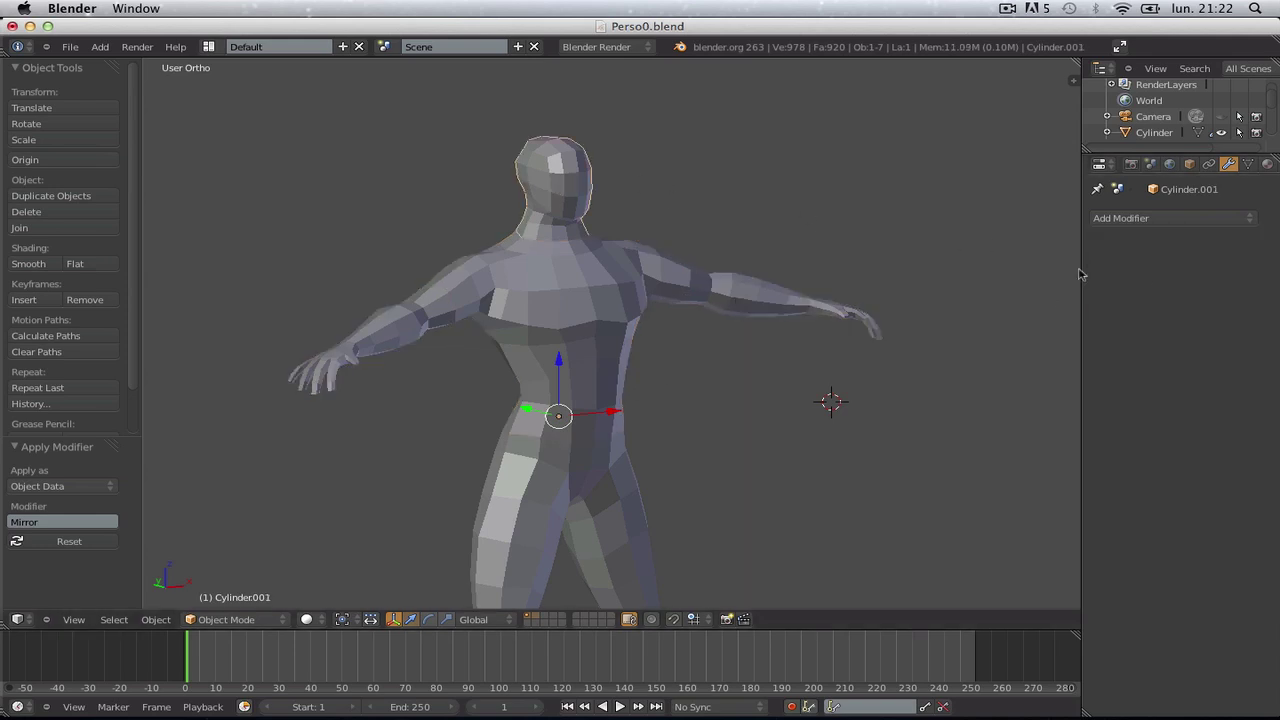
{"action": "mouse_move", "coordinate": [700, 278]}
{"action": "middle_mouse_down"}
{"action": "mouse_move", "coordinate": [582, 279]}
{"action": "mouse_move", "coordinate": [590, 204]}
{"action": "middle_mouse_up"}
Step: Apply the Mirror modifier on the legs and feet objects
{"action": "right_click", "coordinate": [635, 350]}
{"action": "scroll", "coordinate": [651, 337], "scroll_direction": "down", "scroll_amount": 3}
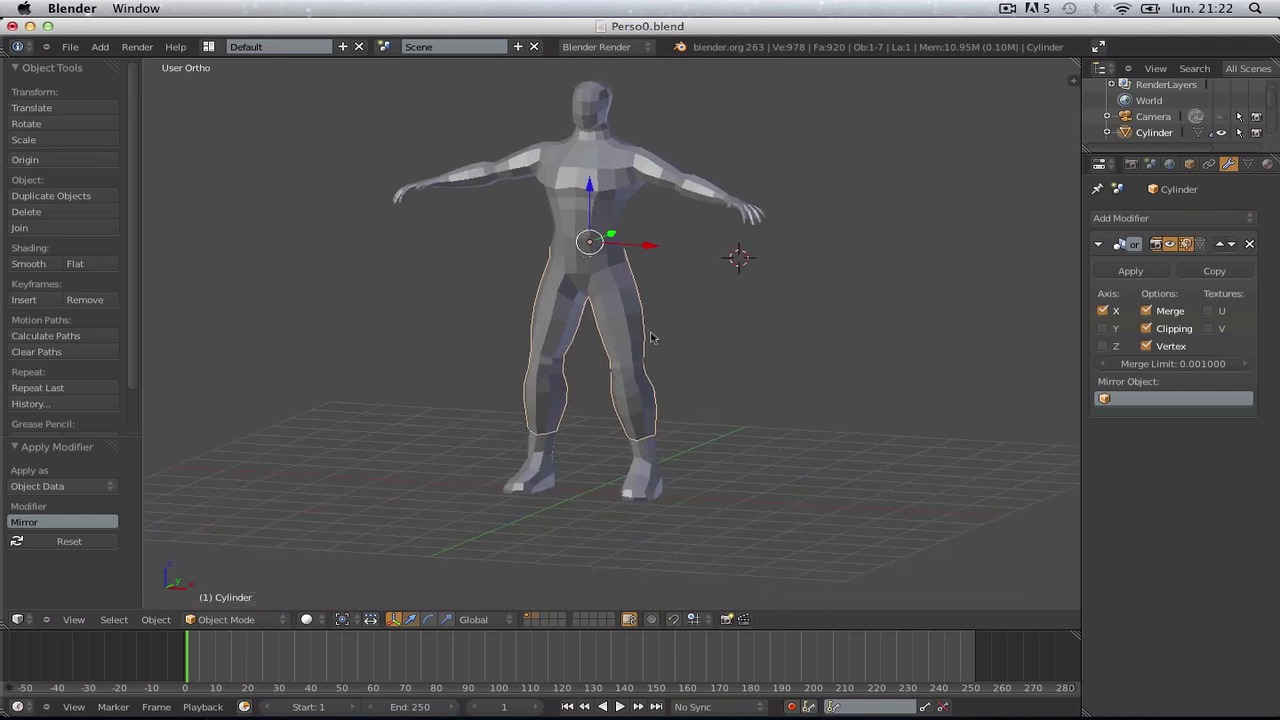
{"action": "middle_click_drag", "start_coordinate": [651, 337], "coordinate": [695, 386]}
{"action": "left_click", "coordinate": [1131, 271]}
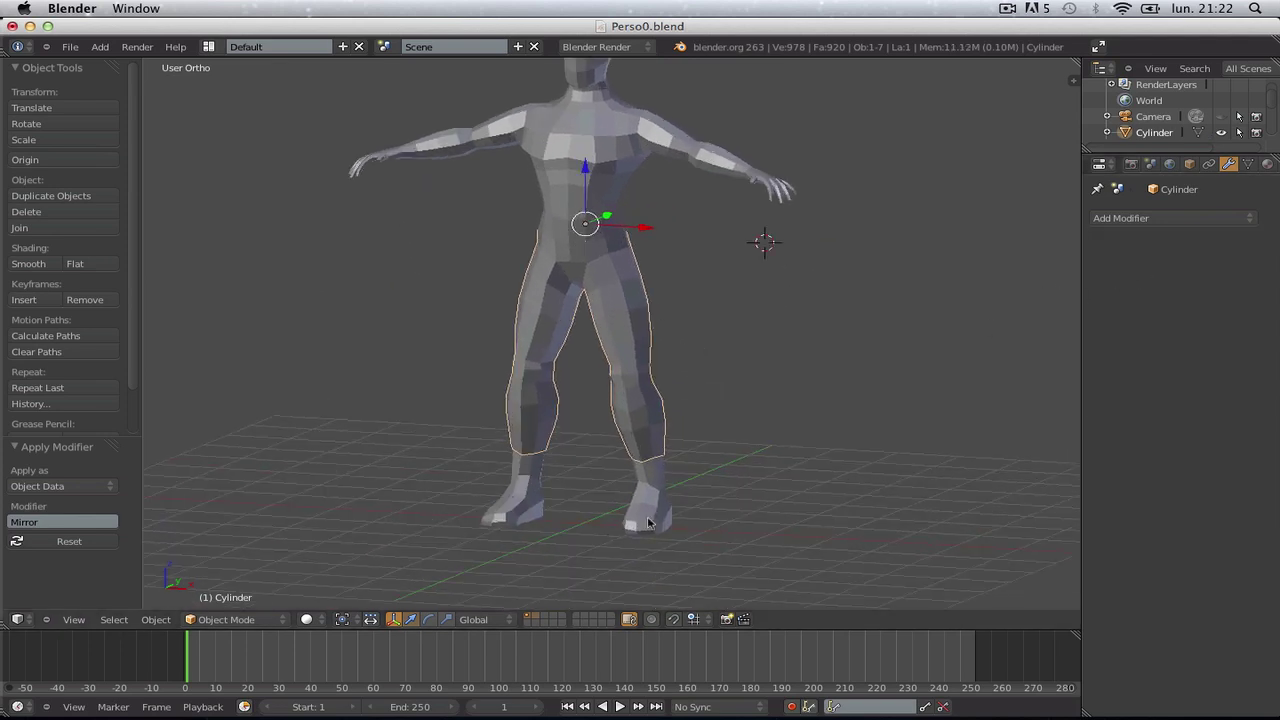
{"action": "right_click", "coordinate": [651, 522]}
{"action": "left_click", "coordinate": [1131, 271]}
{"action": "scroll", "coordinate": [809, 294], "scroll_direction": "down", "scroll_amount": 3}
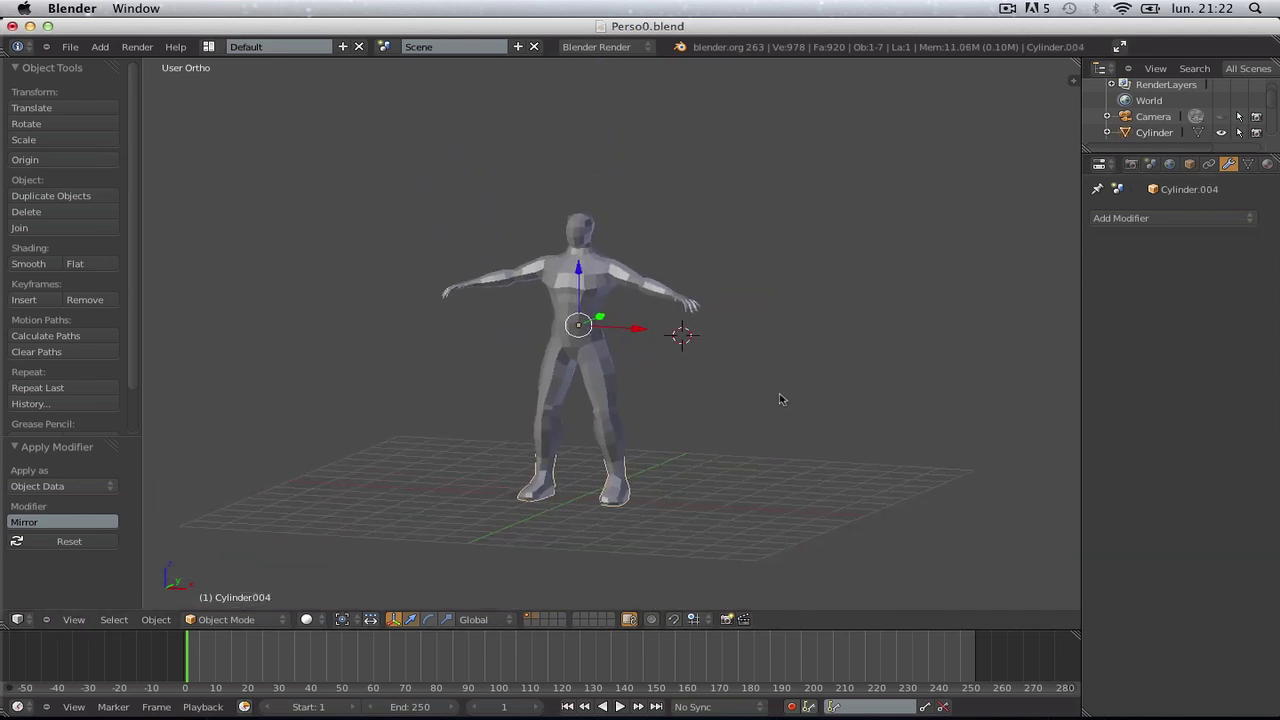
{"action": "mouse_move", "coordinate": [809, 294]}
{"action": "middle_mouse_down"}
{"action": "mouse_move", "coordinate": [280, 403]}
{"action": "mouse_move", "coordinate": [451, 438]}
{"action": "middle_mouse_up"}
Step: Frame the figure in front orthographic view with nothing selected
{"action": "key", "text": "KP_1"}
{"action": "key", "text": "a"}
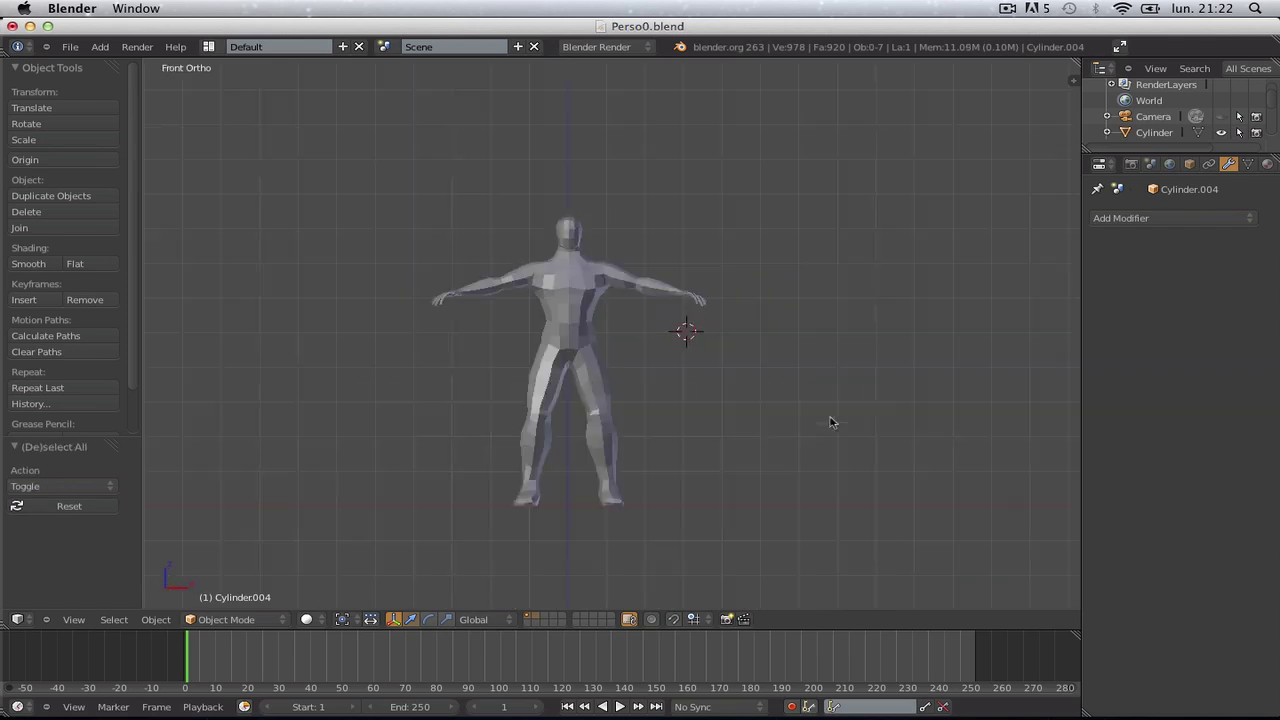
{"action": "scroll", "coordinate": [826, 410], "scroll_direction": "up", "scroll_amount": 2}
{"action": "scroll", "coordinate": [760, 340], "scroll_direction": "up", "scroll_amount": 3}
{"action": "scroll", "coordinate": [713, 302], "scroll_direction": "up", "scroll_amount": 2}
{"action": "mouse_move", "coordinate": [671, 257]}
{"action": "middle_mouse_down", "text": "shift"}
{"action": "mouse_move", "coordinate": [651, 491]}
{"action": "mouse_move", "coordinate": [663, 400]}
{"action": "middle_mouse_up", "text": "shift"}
{"action": "scroll", "coordinate": [651, 491], "scroll_direction": "down", "scroll_amount": 2}
{"action": "scroll", "coordinate": [655, 399], "scroll_direction": "down", "scroll_amount": 3}
{"action": "key", "text": "a"}
{"action": "scroll", "coordinate": [678, 431], "scroll_direction": "down", "scroll_amount": 2}
{"action": "key", "text": "a"}
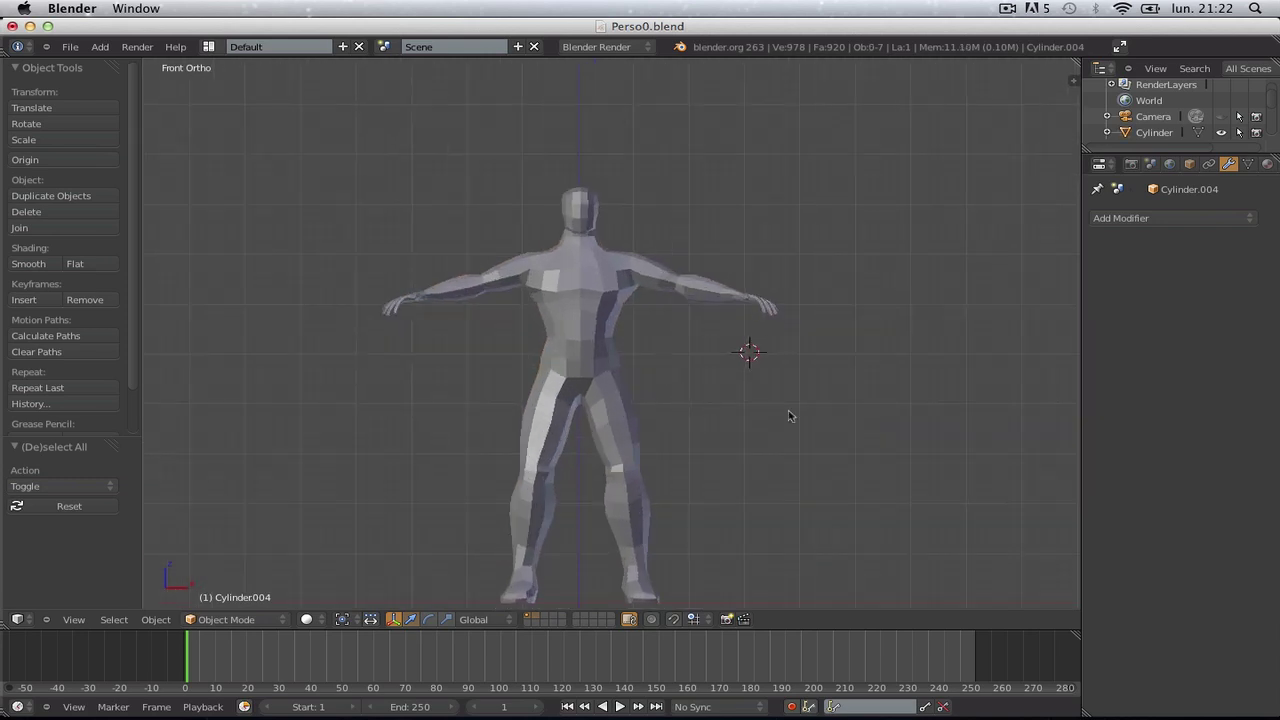
{"action": "middle_click_drag", "start_coordinate": [809, 420], "coordinate": [797, 393], "text": "shift"}
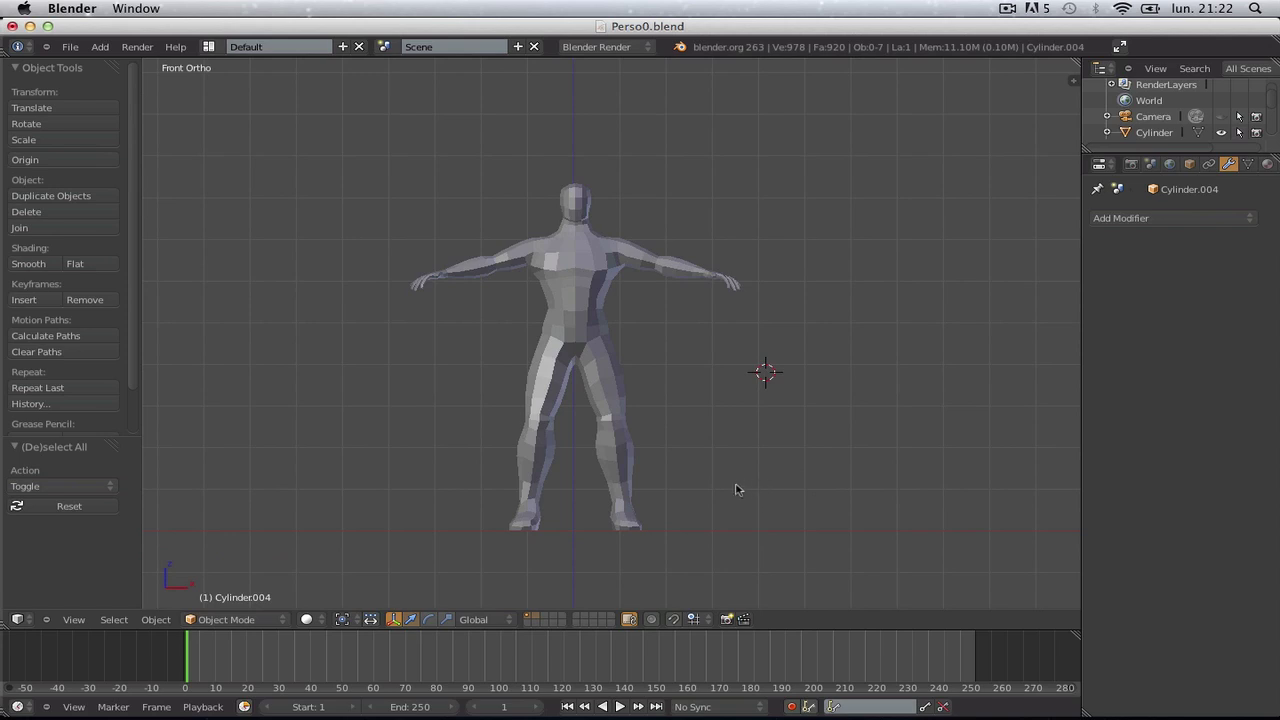
{"action": "scroll", "coordinate": [710, 485], "scroll_direction": "up", "scroll_amount": 1}
Step: Select the head alone and invert the selection with Ctrl+I
{"action": "right_click", "coordinate": [572, 182]}
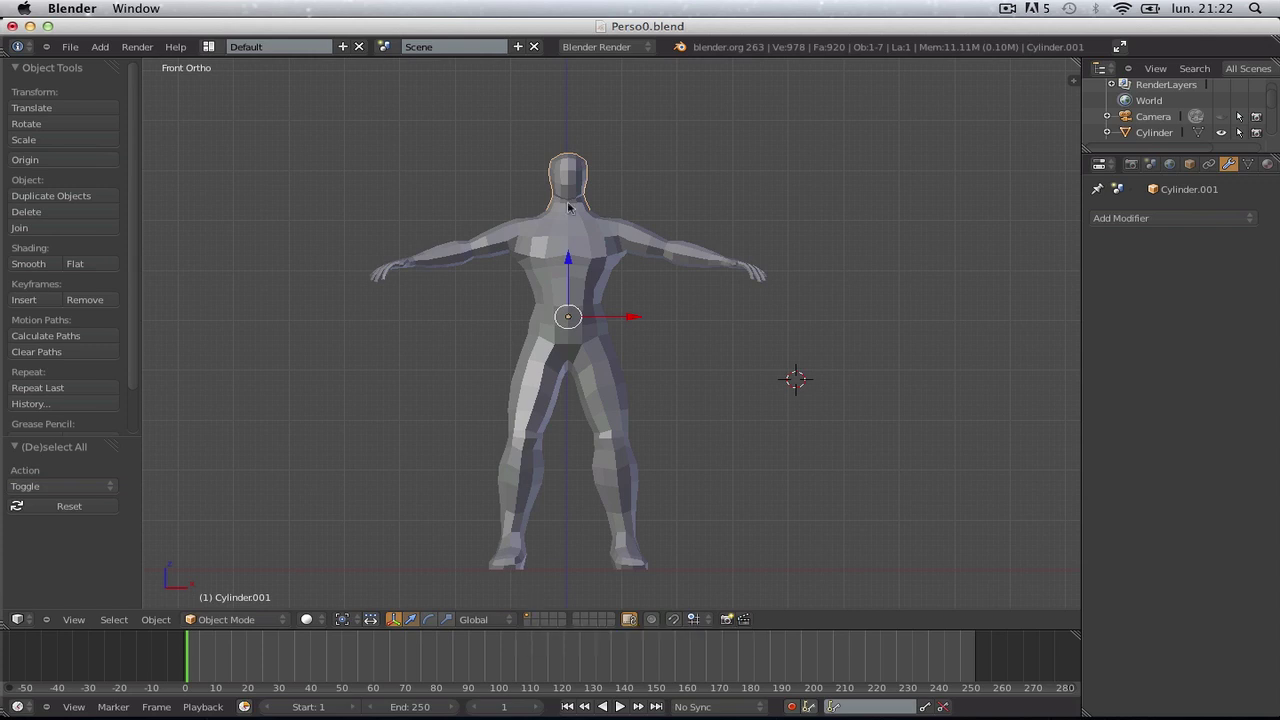
{"action": "right_click", "coordinate": [582, 234]}
{"action": "key", "text": "b"}
{"action": "mouse_move", "coordinate": [298, 241]}
{"action": "left_mouse_down"}
{"action": "mouse_move", "coordinate": [509, 405]}
{"action": "mouse_move", "coordinate": [790, 455]}
{"action": "left_mouse_up"}
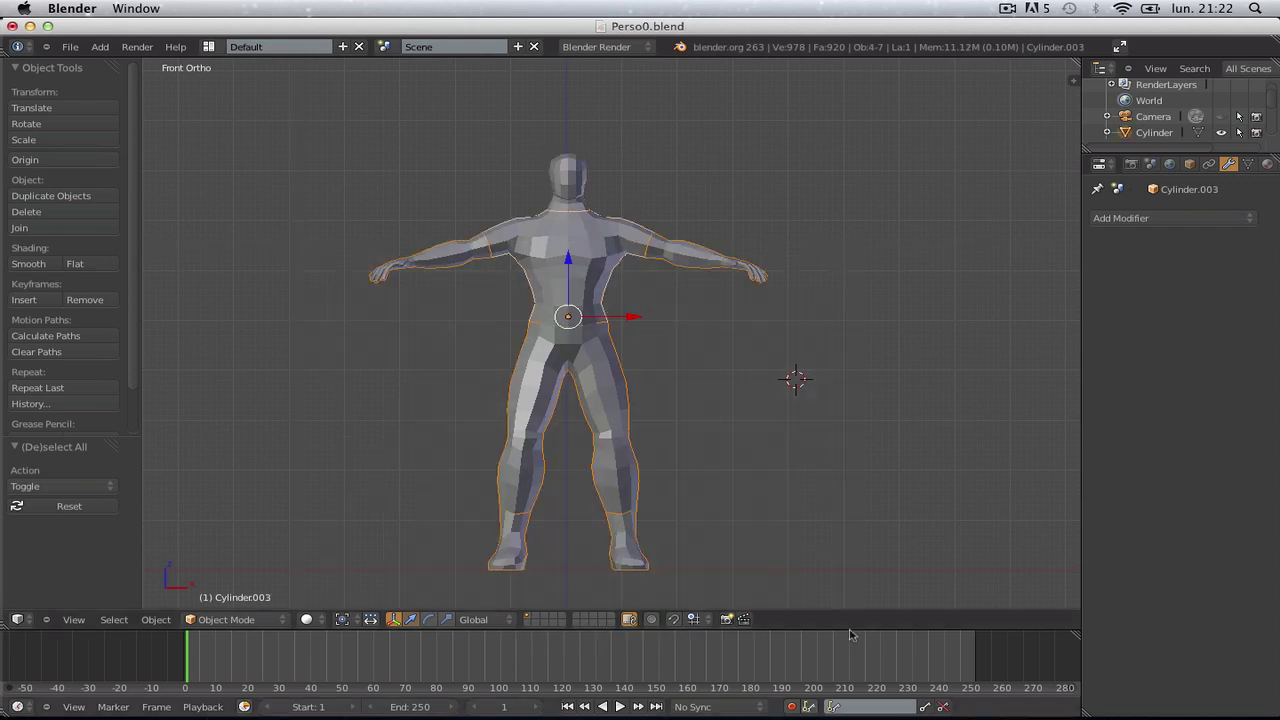
{"action": "right_click", "coordinate": [576, 192]}
{"action": "key", "text": "ctrl+i"}
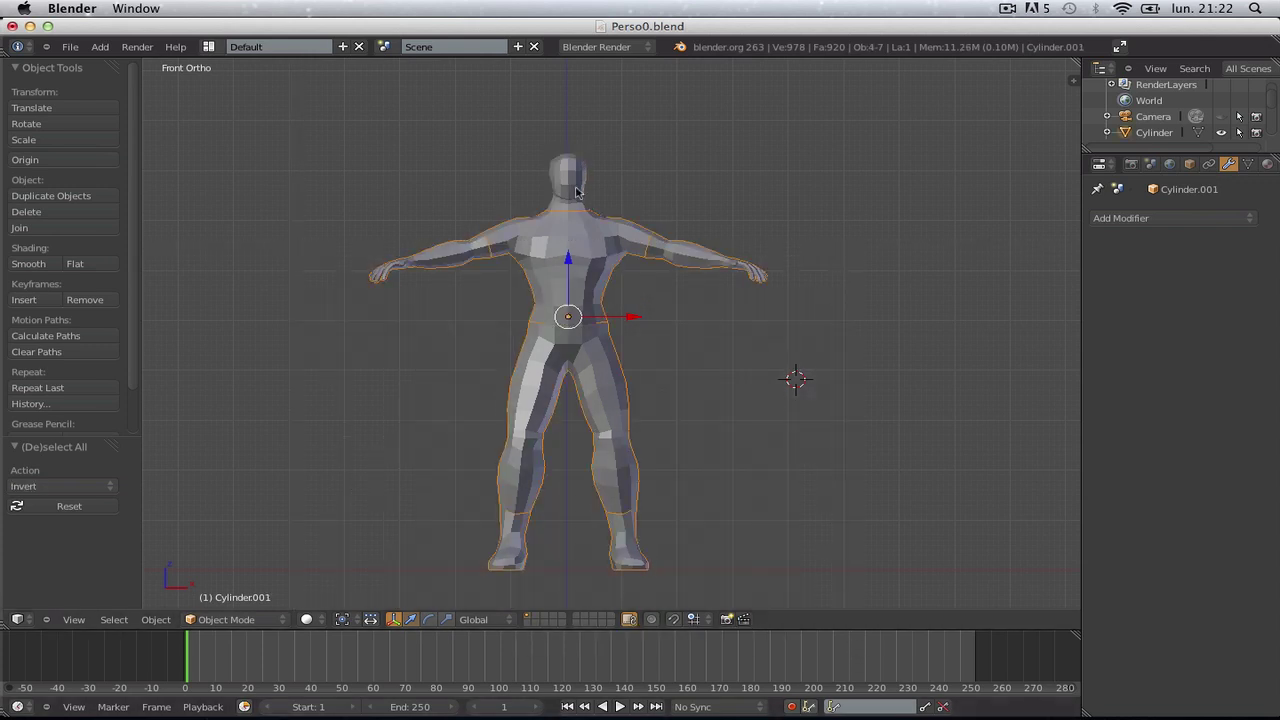
Step: Box-select torso, arms, legs and feet, leaving the head out
{"action": "key", "text": "a"}
{"action": "right_click", "coordinate": [549, 250]}
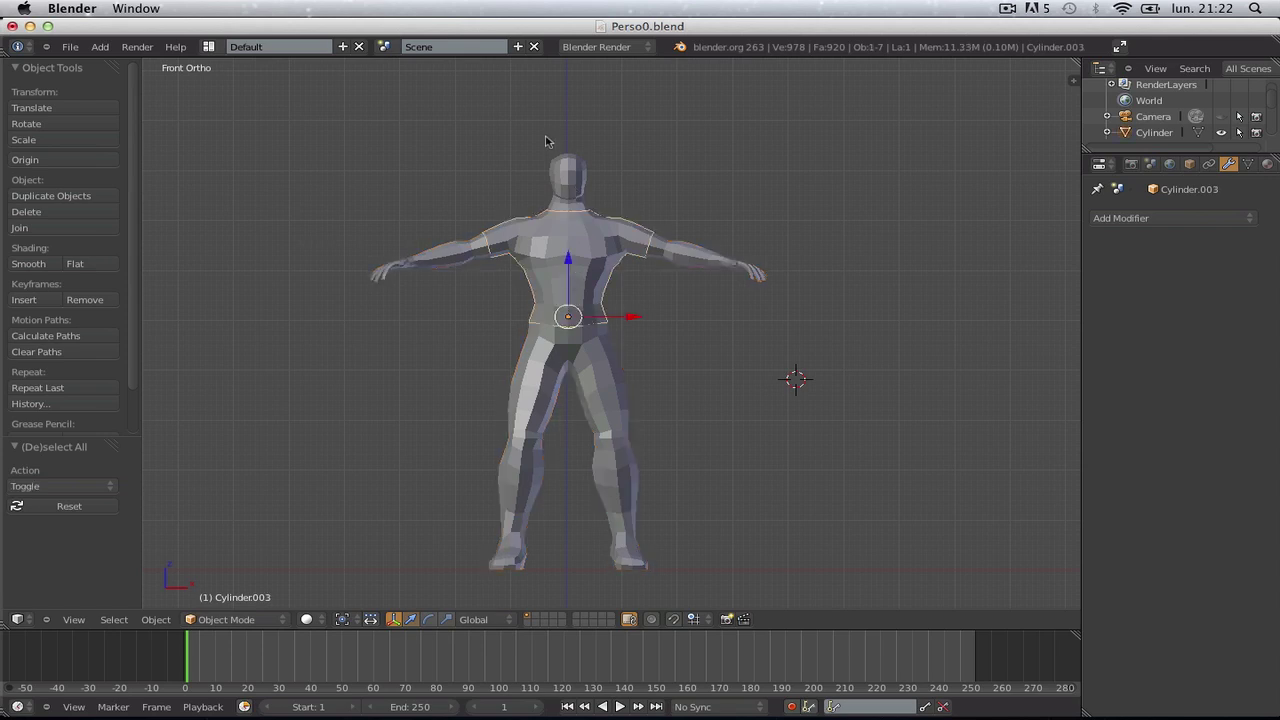
{"action": "key", "text": "b"}
{"action": "left_click_drag", "start_coordinate": [352, 232], "coordinate": [960, 578]}
{"action": "middle_click_drag", "start_coordinate": [788, 390], "coordinate": [734, 398]}
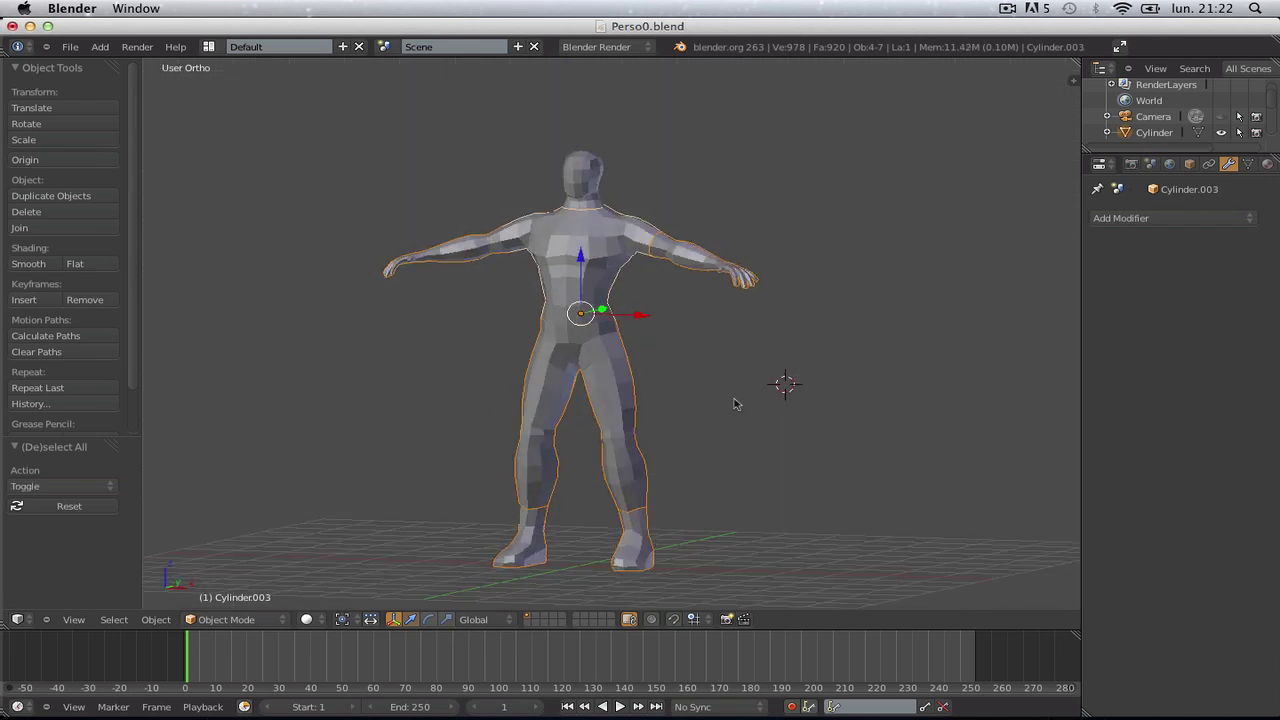
Step: Move every body part except the head to a separate layer and display that layer
{"action": "key", "text": "m"}
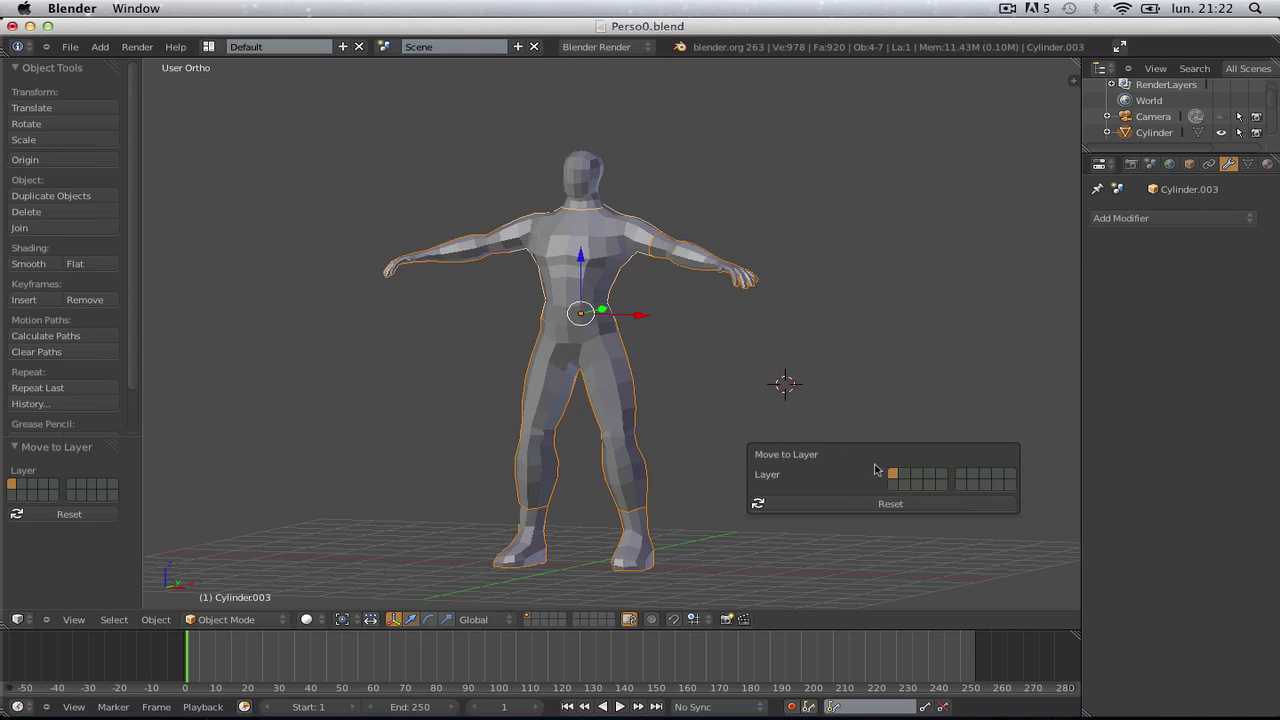
{"action": "left_click", "coordinate": [906, 474]}
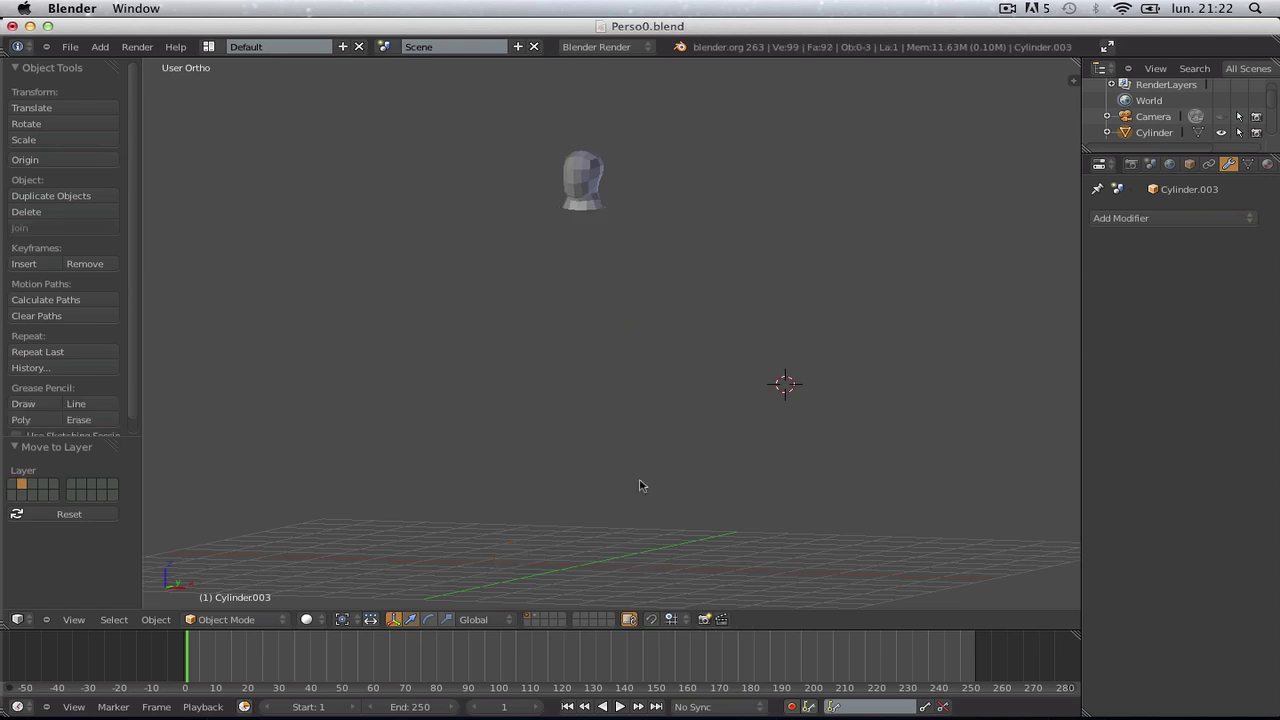
{"action": "left_click", "coordinate": [535, 619]}
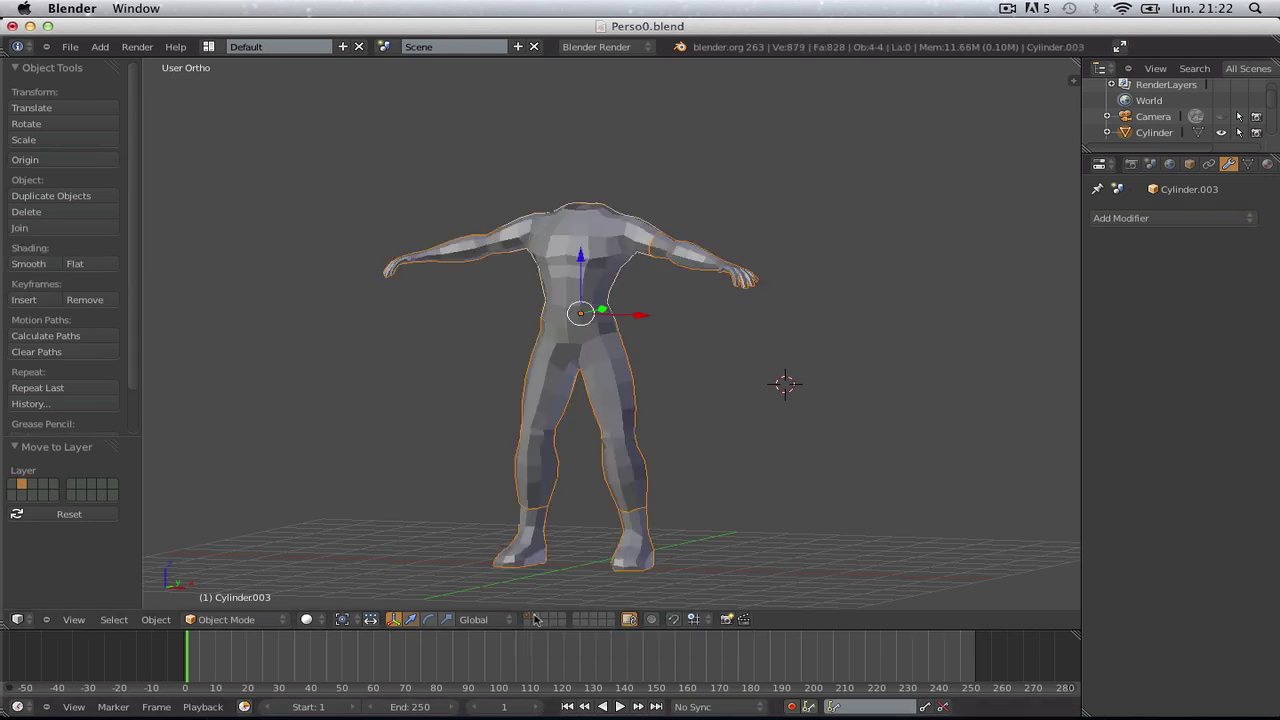
Step: Move the arms and legs onto another layer and display that layer
{"action": "key", "text": "KP_1"}
{"action": "key", "text": "a"}
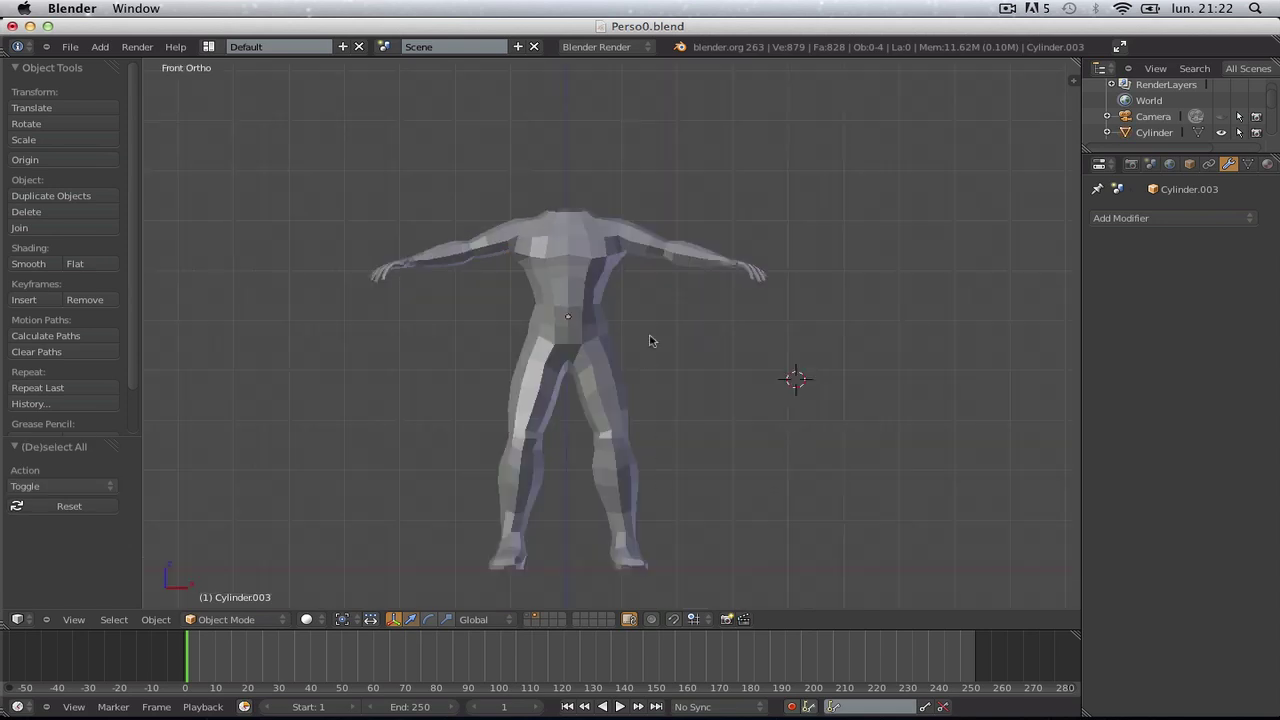
{"action": "right_click", "coordinate": [686, 252]}
{"action": "key", "text": "b"}
{"action": "left_click_drag", "start_coordinate": [400, 408], "coordinate": [655, 590]}
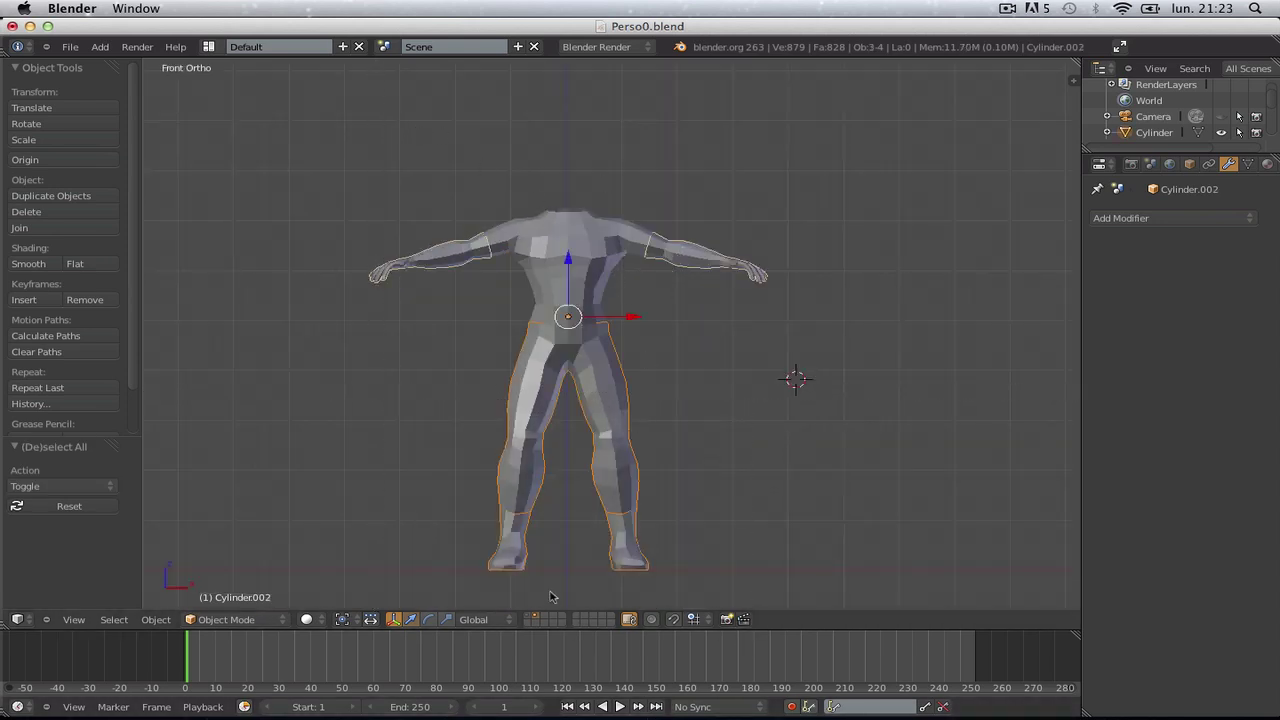
{"action": "key", "text": "m"}
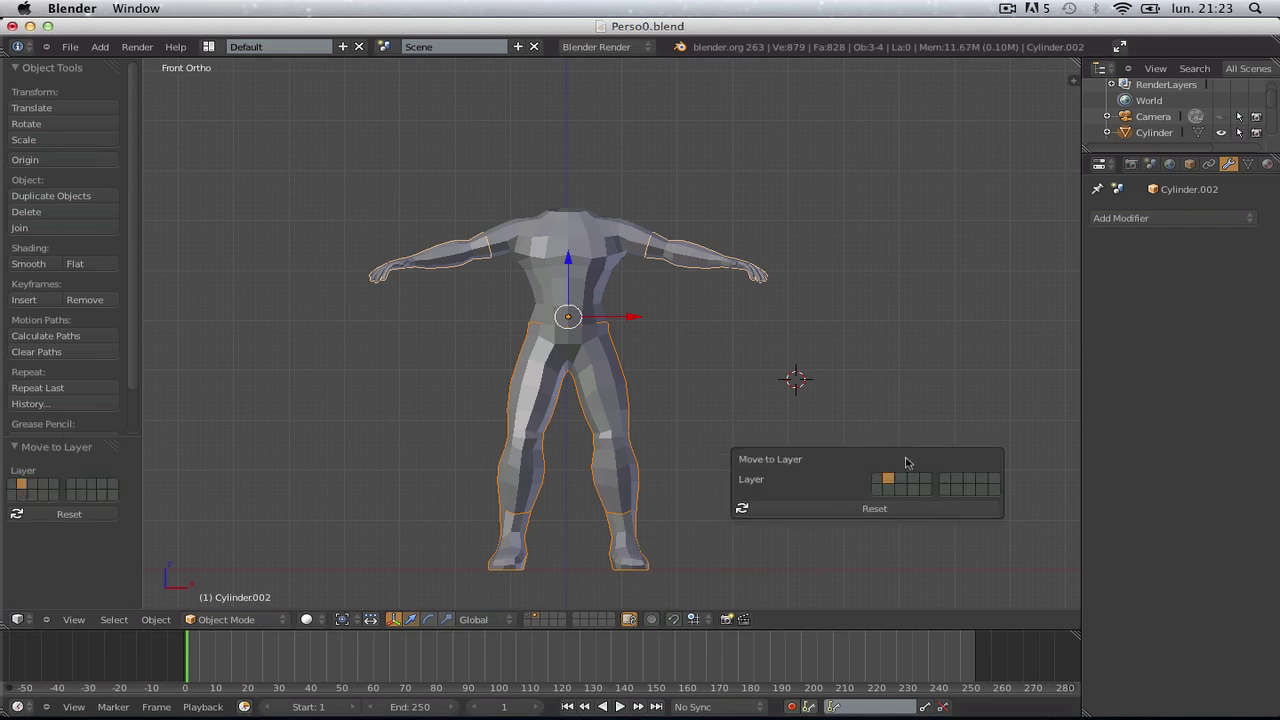
{"action": "left_click", "coordinate": [903, 480]}
{"action": "left_click", "coordinate": [450, 449]}
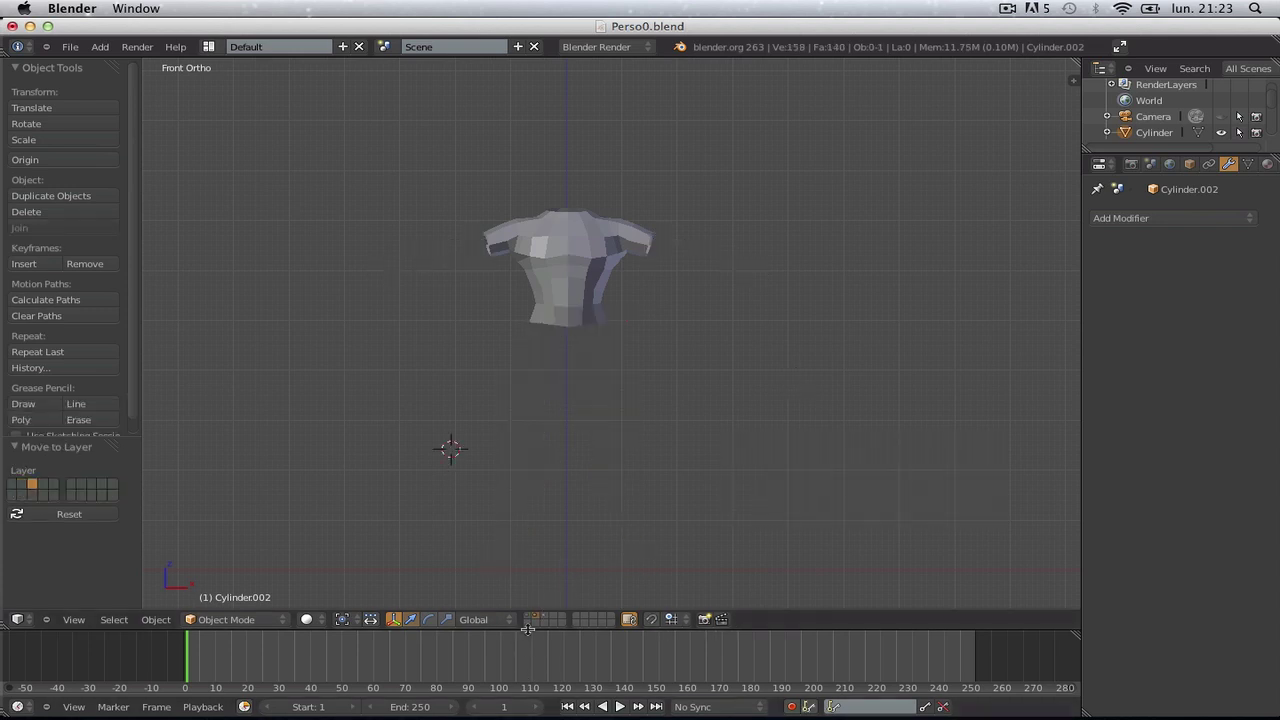
{"action": "left_click", "coordinate": [533, 619]}
{"action": "left_click", "coordinate": [530, 617]}
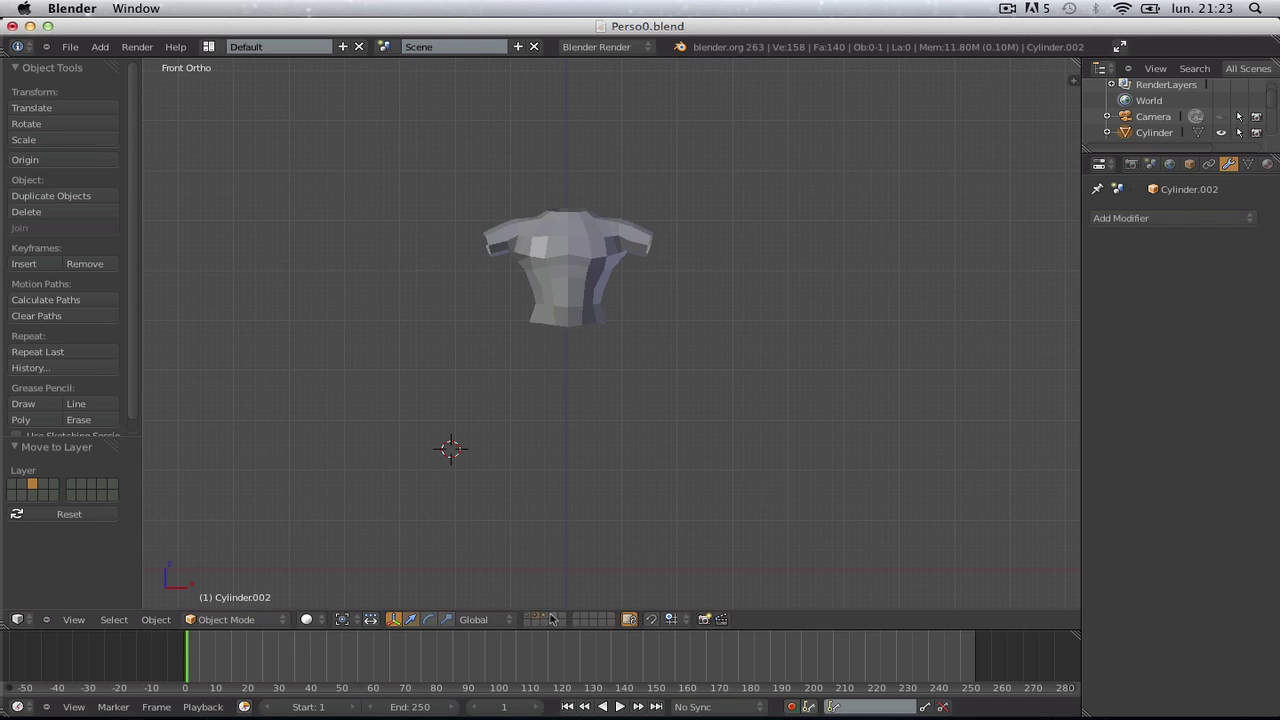
{"action": "left_click", "coordinate": [550, 619]}
Step: Move the legs onto their own layer, then check the torso, head, arms and legs layers
{"action": "key", "text": "a"}
{"action": "key", "text": "b"}
{"action": "key", "text": "Escape"}
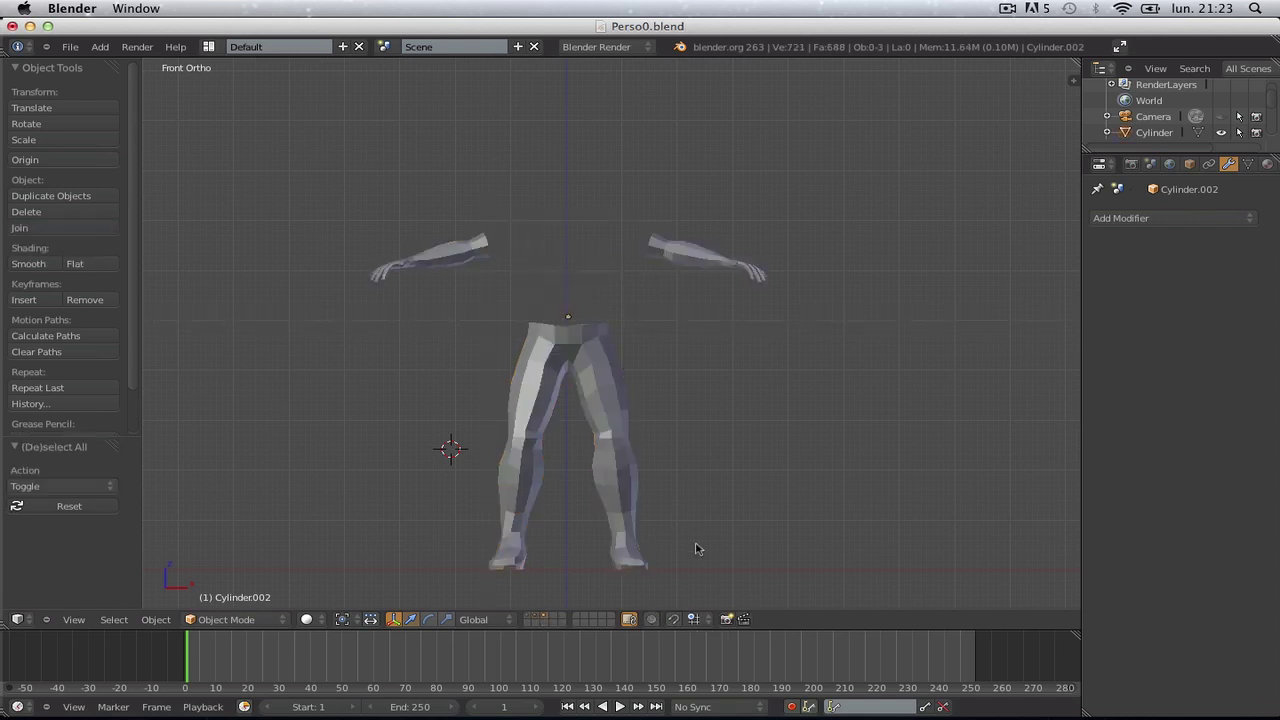
{"action": "left_click", "coordinate": [720, 566]}
{"action": "key", "text": "b"}
{"action": "left_click_drag", "start_coordinate": [730, 590], "coordinate": [455, 335]}
{"action": "key", "text": "m"}
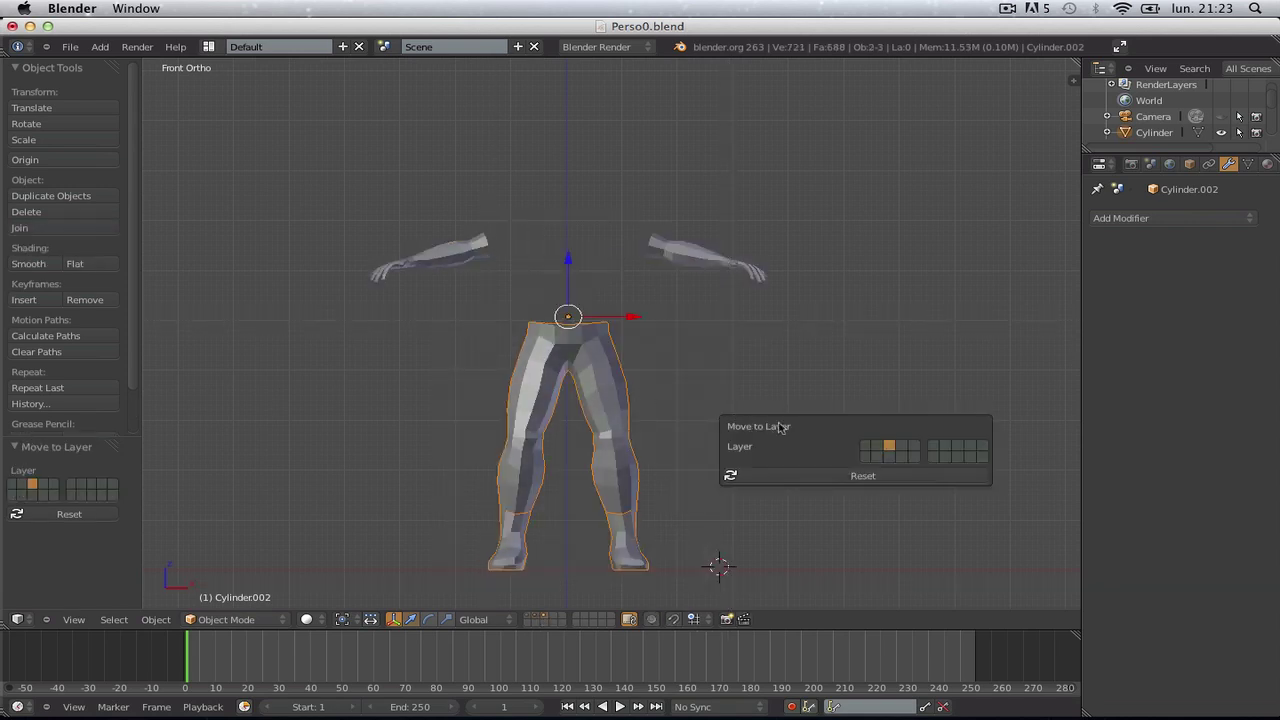
{"action": "left_click", "coordinate": [893, 449]}
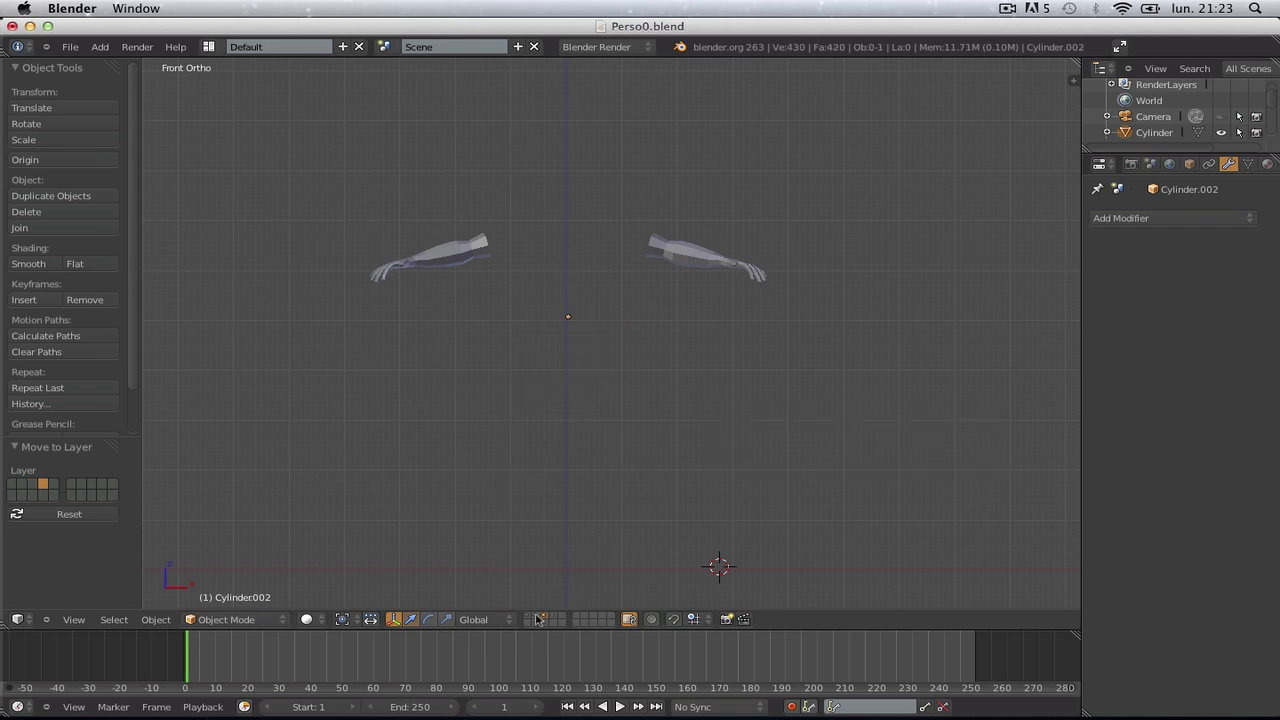
{"action": "left_click", "coordinate": [538, 617]}
{"action": "left_click", "coordinate": [530, 617]}
{"action": "left_click", "coordinate": [538, 617]}
{"action": "left_click", "coordinate": [546, 619]}
{"action": "left_click", "coordinate": [555, 619]}
Step: Move the feet onto their own layer and display it
{"action": "key", "text": "a"}
{"action": "key", "text": "b"}
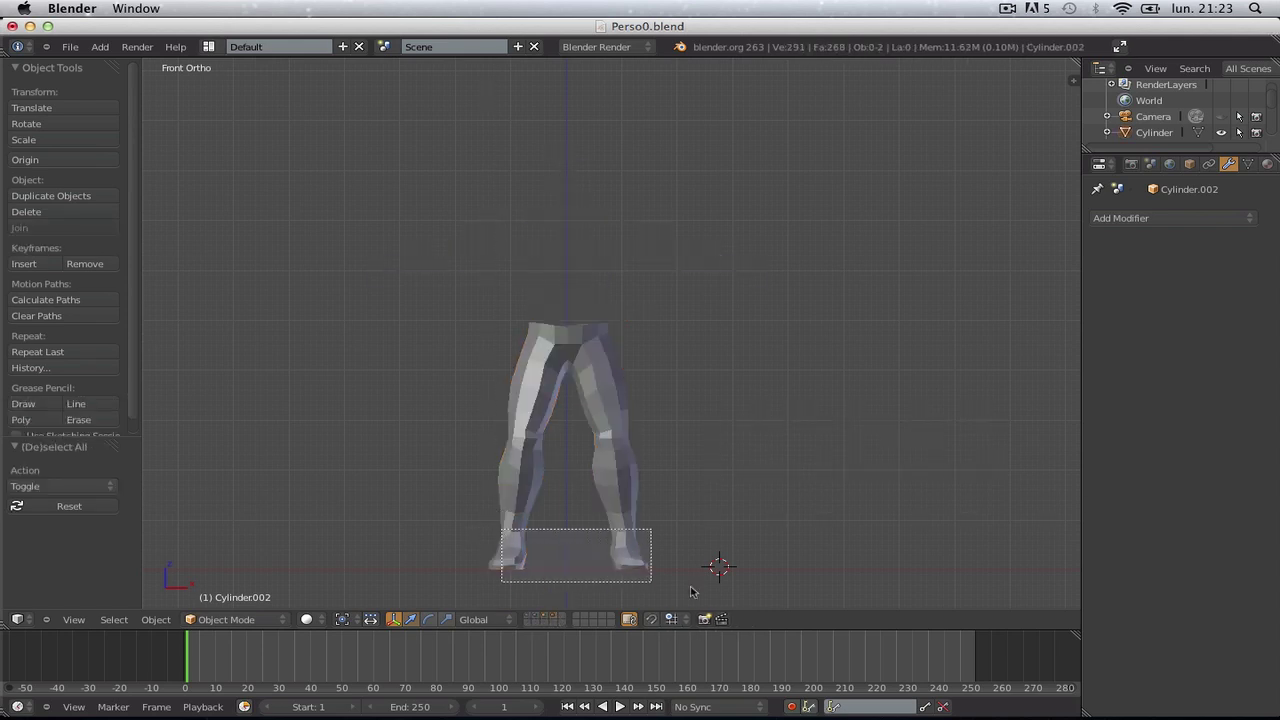
{"action": "left_click_drag", "start_coordinate": [485, 520], "coordinate": [690, 588]}
{"action": "key", "text": "m"}
{"action": "left_click", "coordinate": [968, 519]}
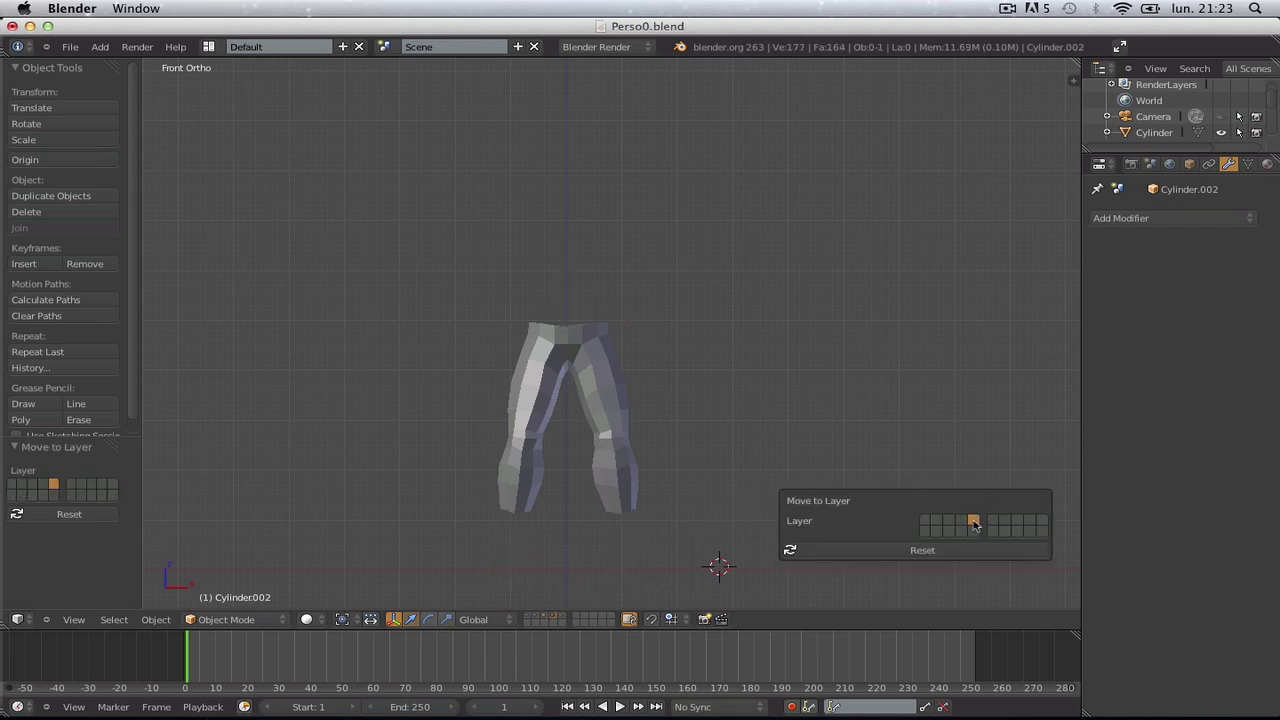
{"action": "left_click", "coordinate": [565, 622]}
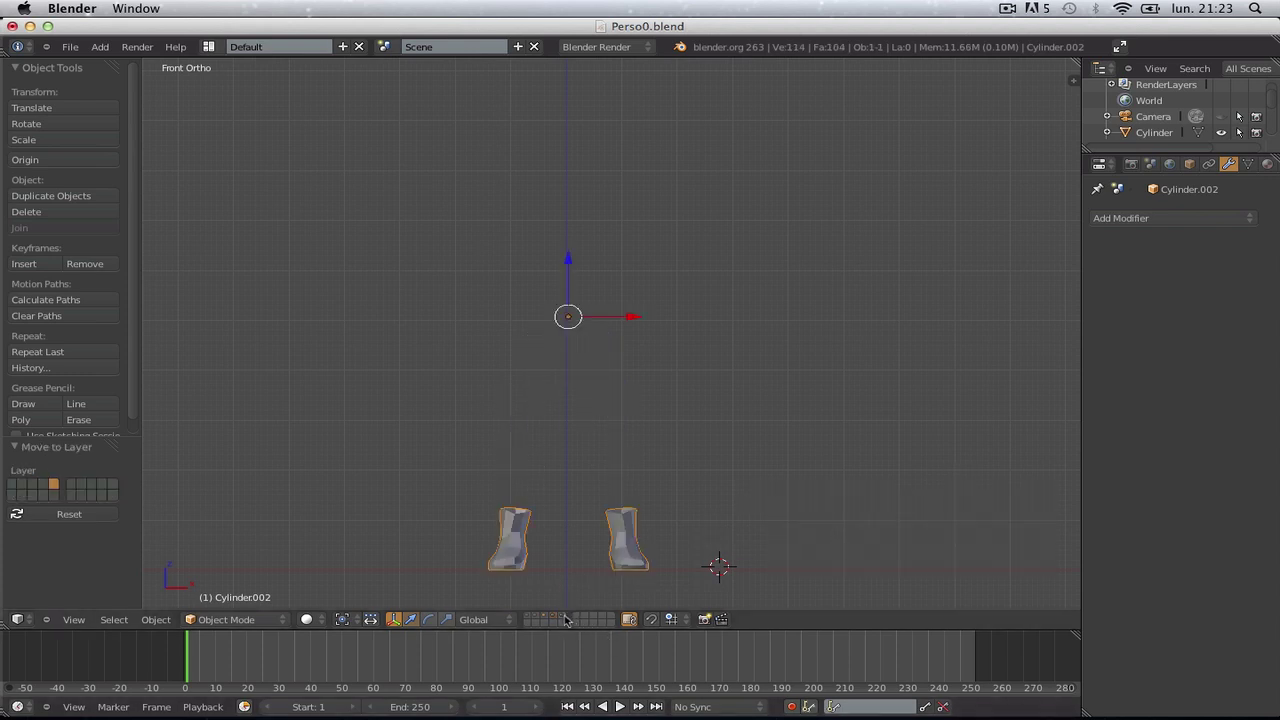
Step: Display the head, torso, arms, legs and feet layers together
{"action": "left_click", "coordinate": [530, 620]}
{"action": "left_click", "coordinate": [538, 618], "text": "shift"}
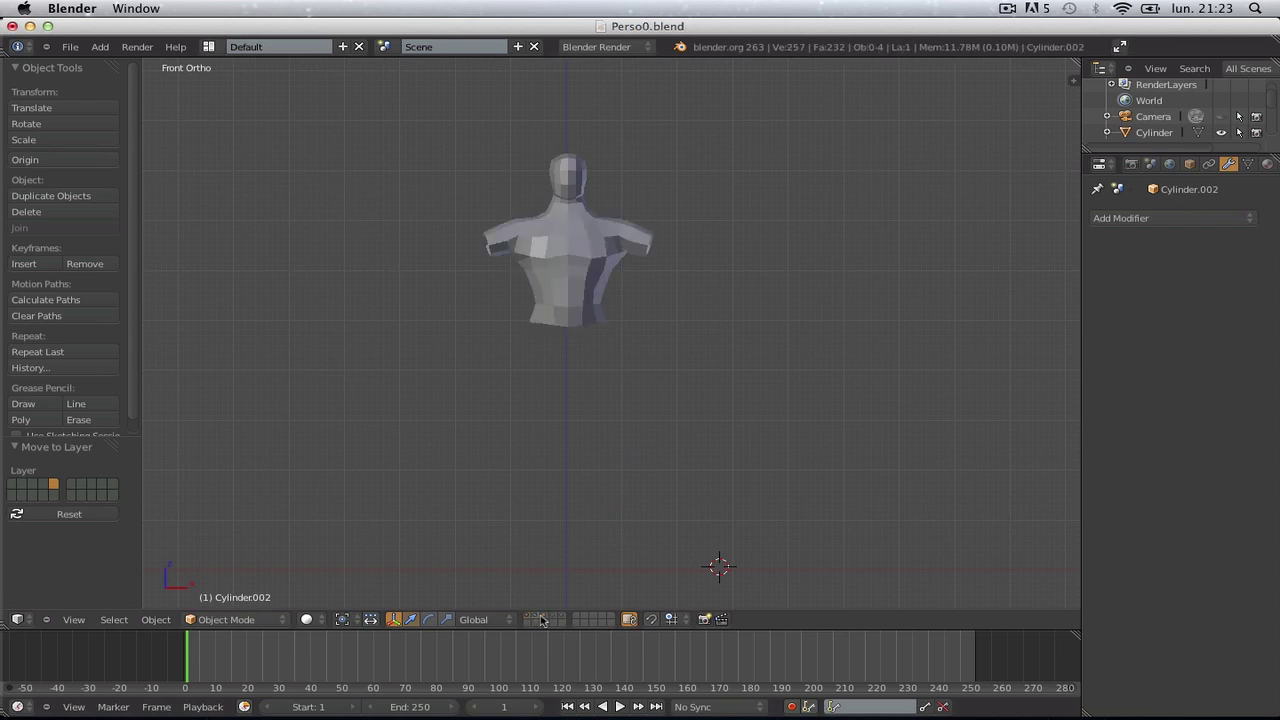
{"action": "left_click", "coordinate": [540, 618], "text": "shift"}
{"action": "left_click", "coordinate": [540, 618], "text": "shift"}
{"action": "left_click", "coordinate": [548, 621], "text": "shift"}
{"action": "left_click", "coordinate": [557, 621], "text": "shift"}
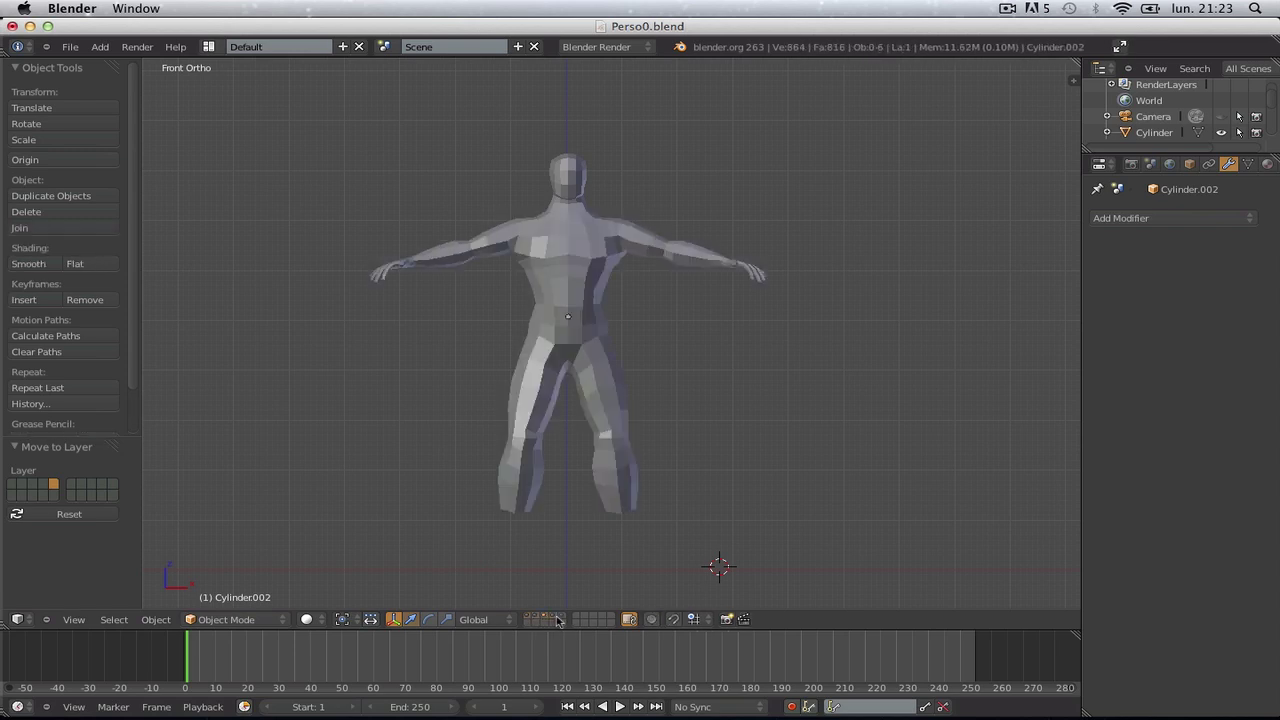
{"action": "left_click", "coordinate": [565, 621], "text": "shift"}
Step: Orbit and zoom around the complete figure in perspective view with nothing selected
{"action": "mouse_move", "coordinate": [713, 567]}
{"action": "middle_mouse_down"}
{"action": "mouse_move", "coordinate": [546, 453]}
{"action": "mouse_move", "coordinate": [763, 437]}
{"action": "mouse_move", "coordinate": [409, 440]}
{"action": "mouse_move", "coordinate": [480, 569]}
{"action": "mouse_move", "coordinate": [818, 455]}
{"action": "middle_mouse_up"}
{"action": "key", "text": "a"}
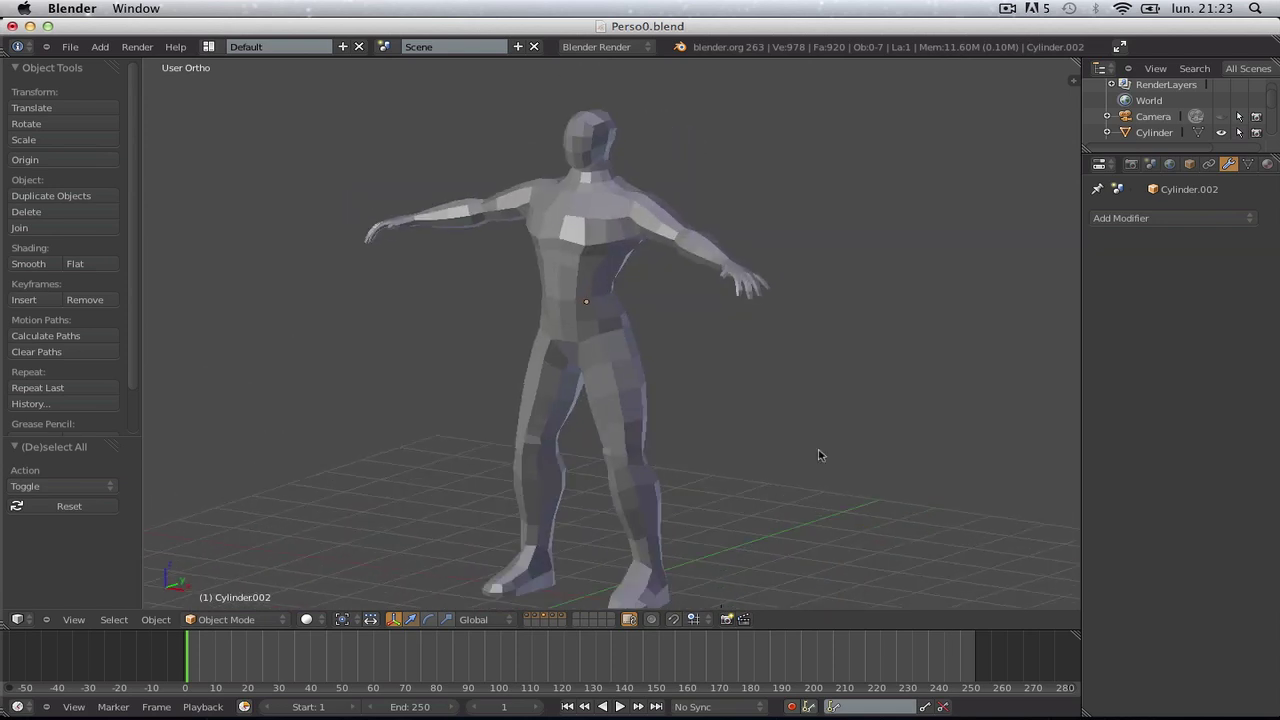
{"action": "scroll", "coordinate": [812, 457], "scroll_direction": "down", "scroll_amount": 3}
{"action": "key", "text": "KP_5"}
{"action": "scroll", "coordinate": [808, 465], "scroll_direction": "down", "scroll_amount": 1}
{"action": "mouse_move", "coordinate": [808, 467]}
{"action": "middle_mouse_down"}
{"action": "mouse_move", "coordinate": [803, 486]}
{"action": "mouse_move", "coordinate": [483, 477]}
{"action": "mouse_move", "coordinate": [423, 414]}
{"action": "mouse_move", "coordinate": [222, 477]}
{"action": "mouse_move", "coordinate": [863, 463]}
{"action": "mouse_move", "coordinate": [834, 443]}
{"action": "mouse_move", "coordinate": [825, 458]}
{"action": "middle_mouse_up"}
{"action": "scroll", "coordinate": [825, 458], "scroll_direction": "up", "scroll_amount": 1}
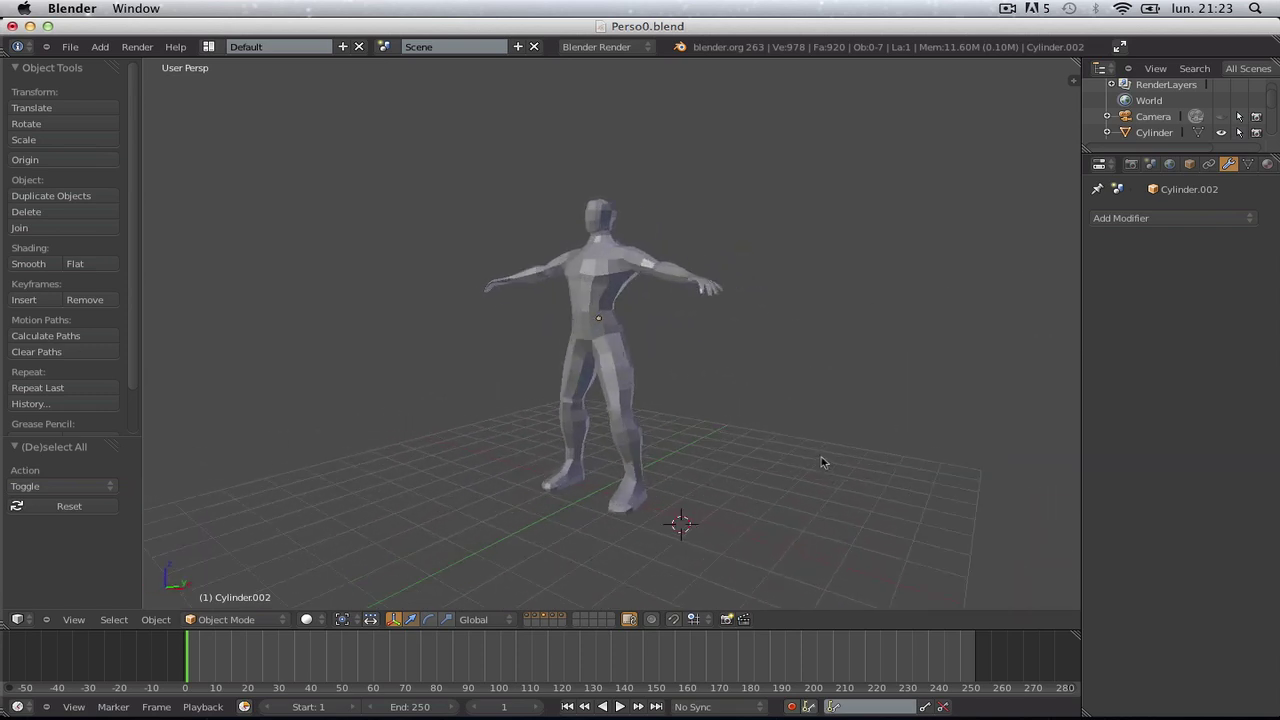
{"action": "scroll", "coordinate": [717, 458], "scroll_direction": "up", "scroll_amount": 1}
{"action": "mouse_move", "coordinate": [717, 458]}
{"action": "middle_mouse_down"}
{"action": "mouse_move", "coordinate": [700, 470]}
{"action": "mouse_move", "coordinate": [755, 490]}
{"action": "middle_mouse_up"}
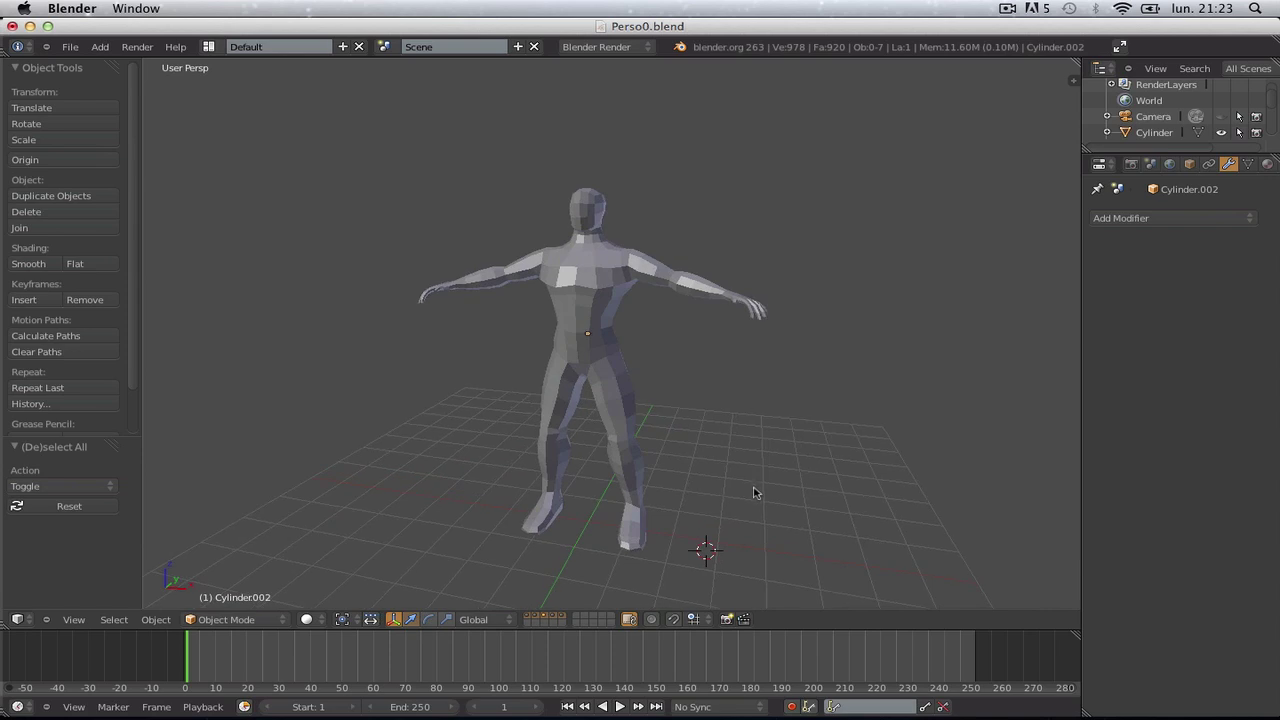